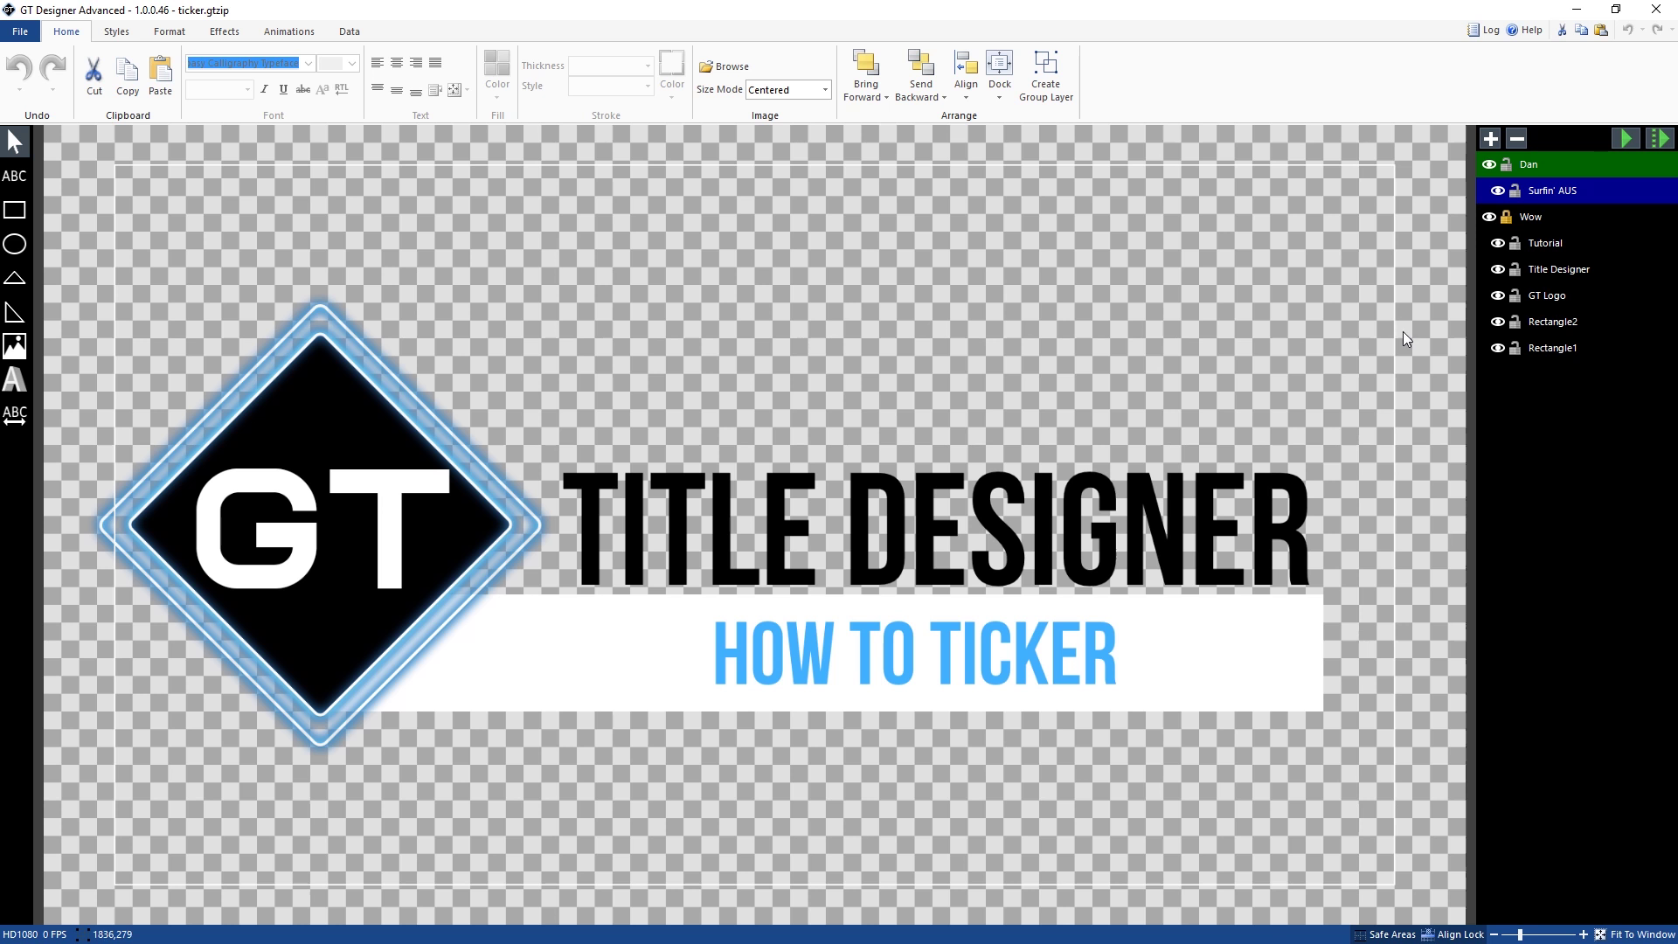
Create a new empty title document at the HD1080 preset.
left_click(19, 31)
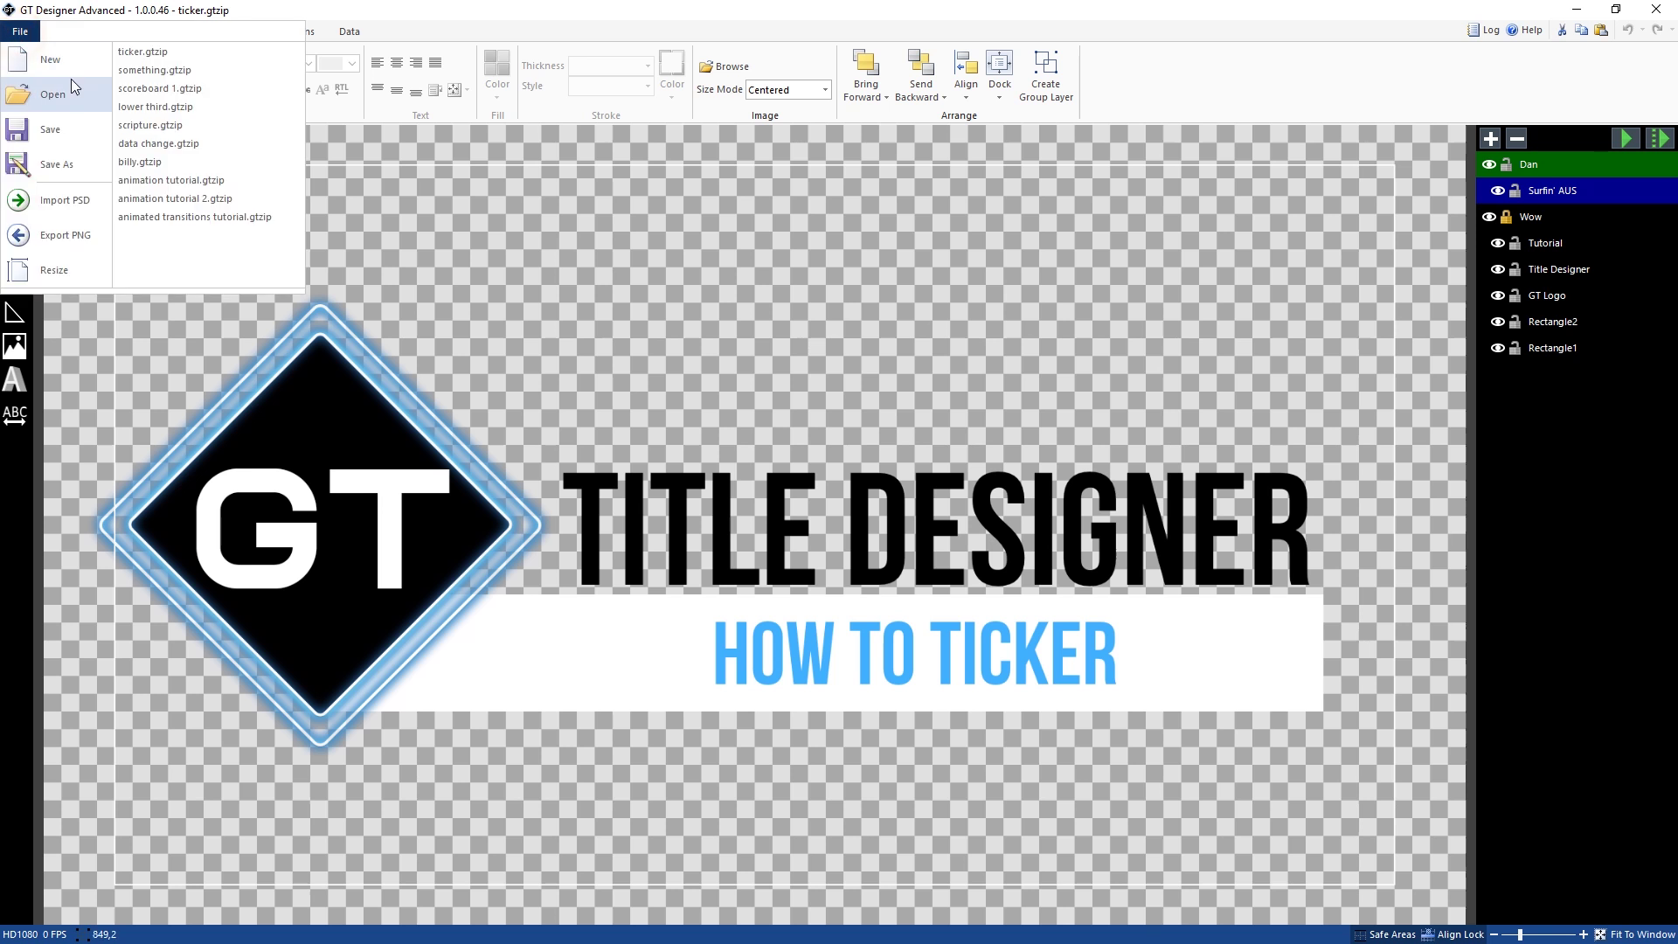
left_click(73, 80)
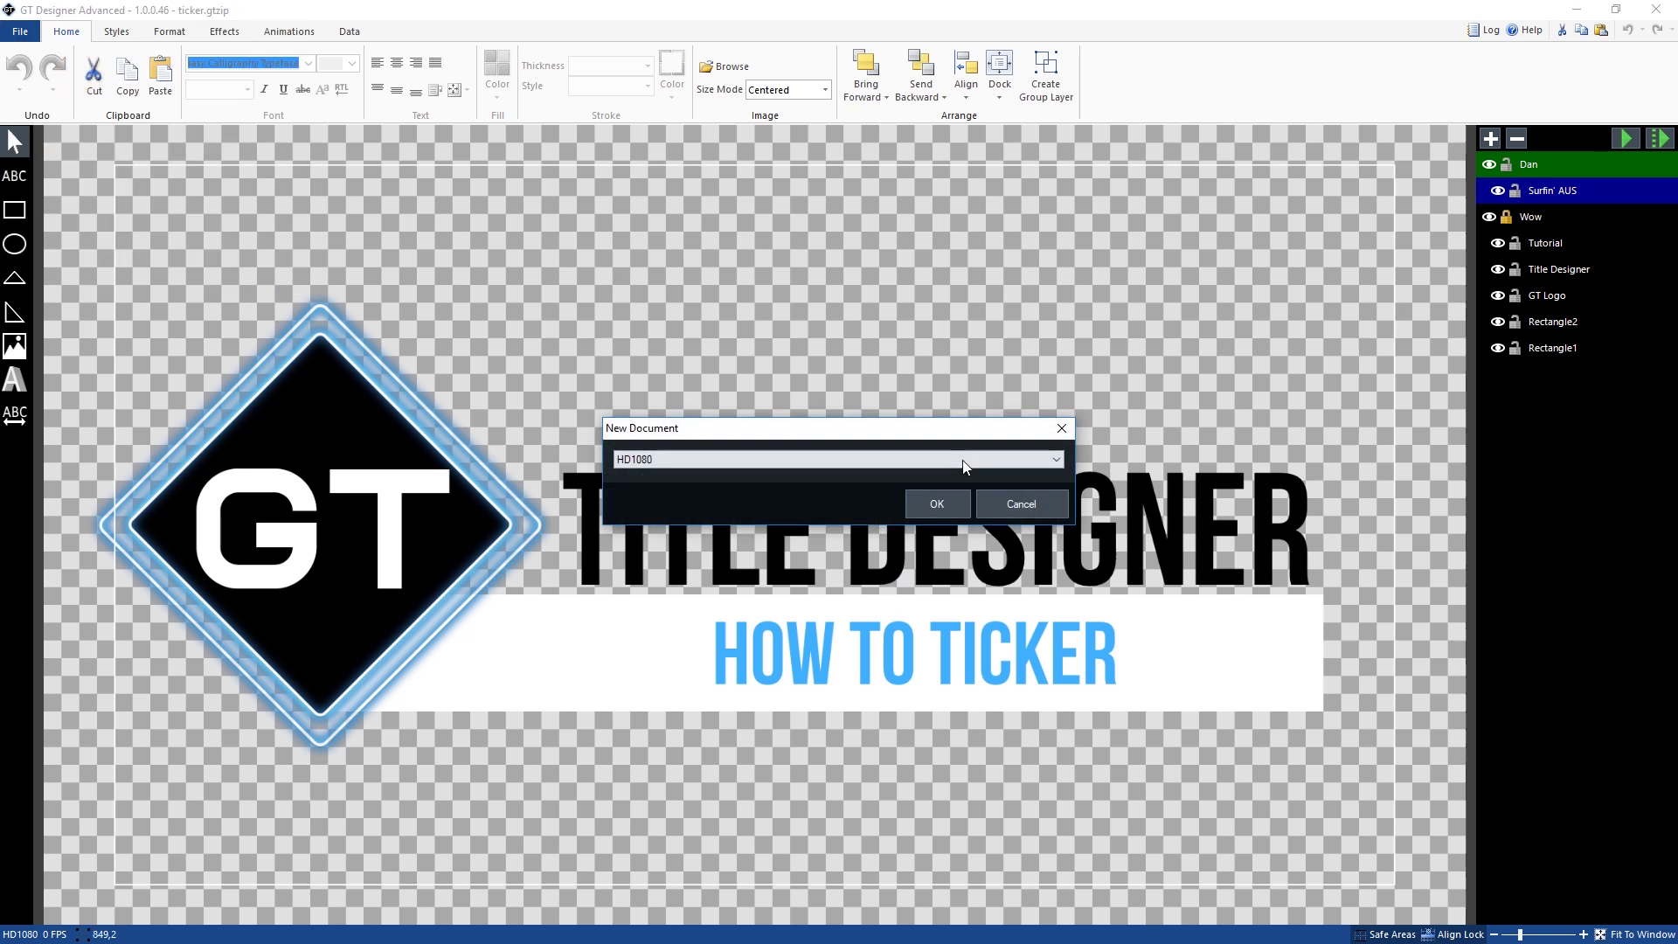
left_click(711, 459)
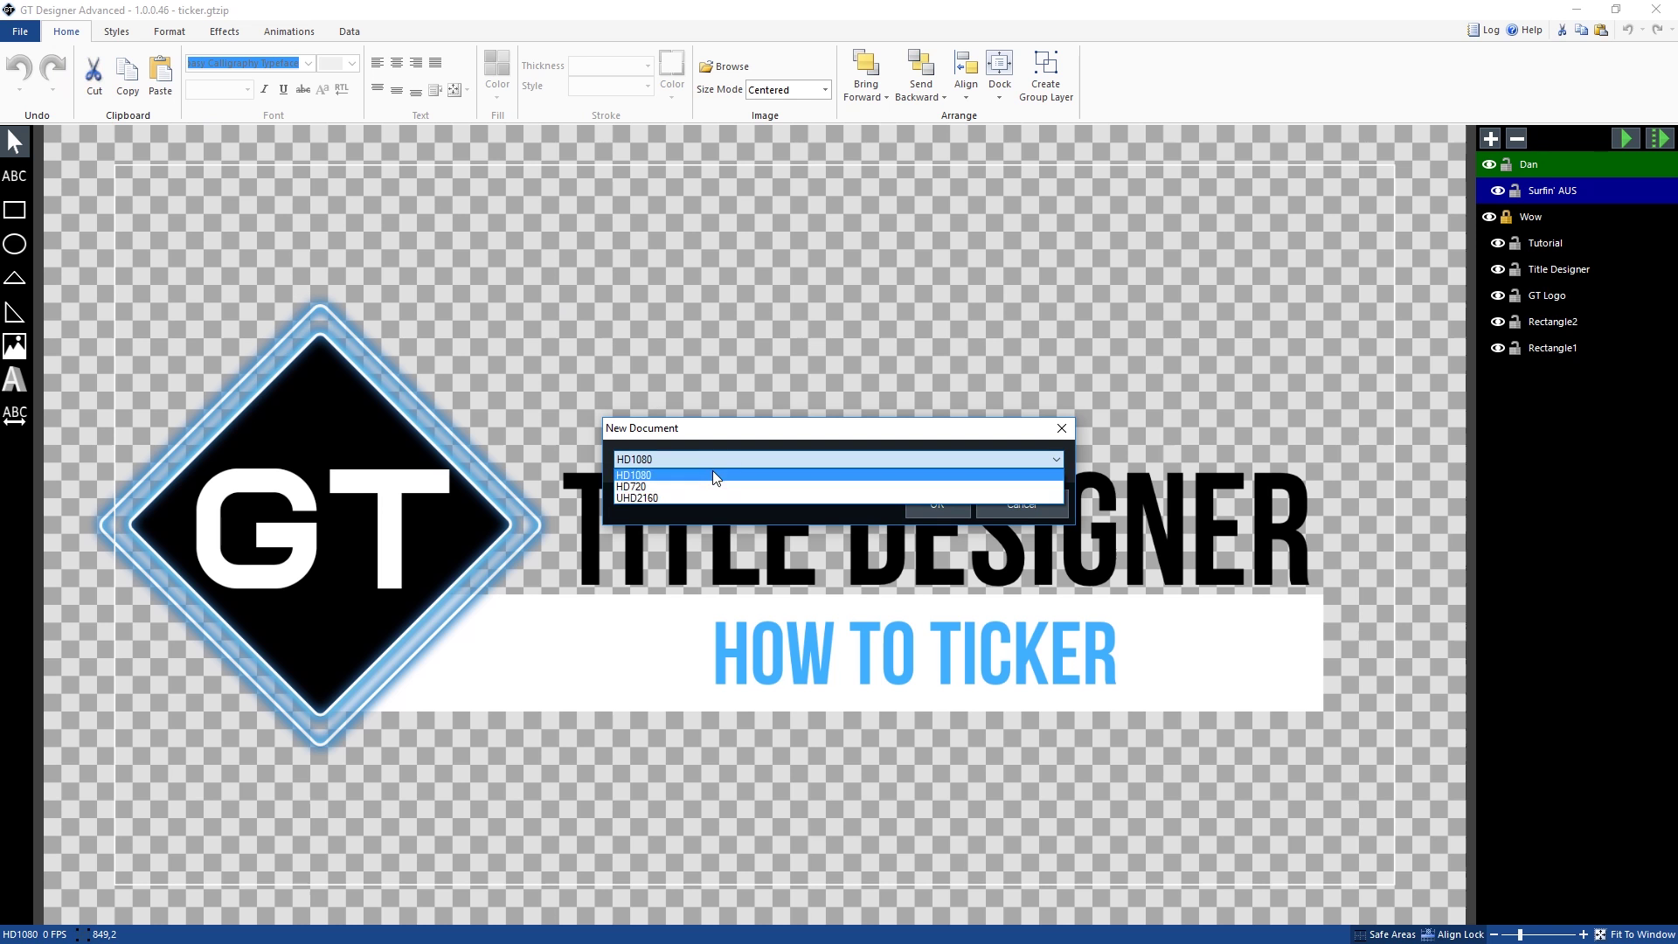
left_click(712, 471)
left_click(915, 503)
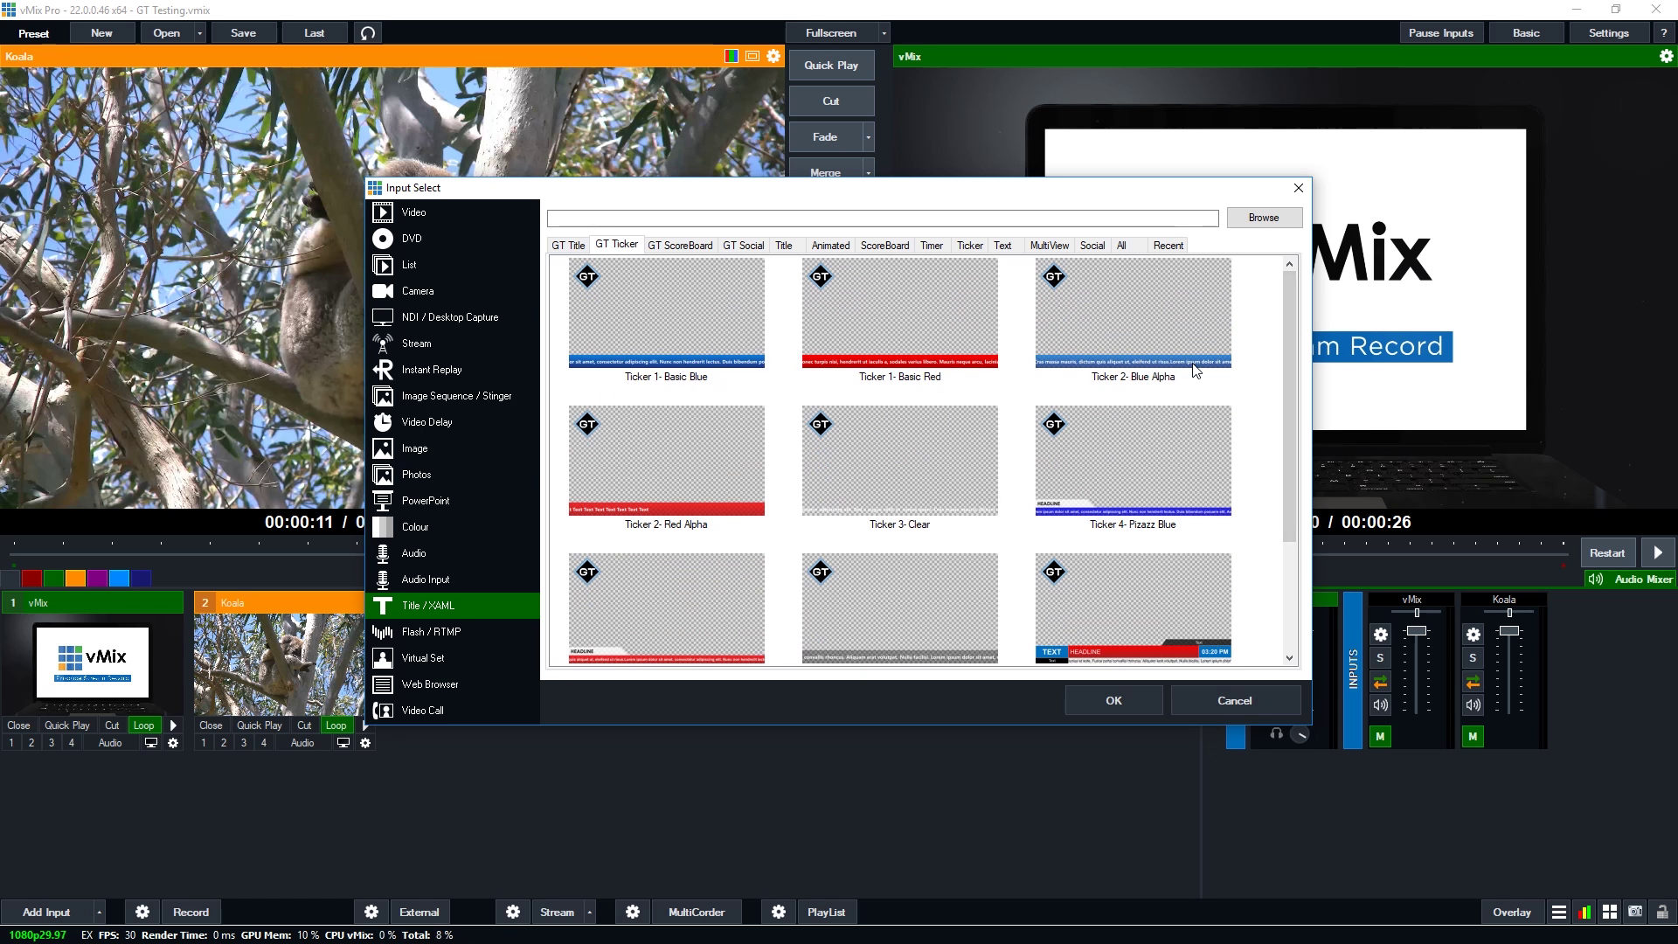
Scroll through the GT Ticker templates in vMix's Title / XAML list.
scroll(955, 419, "down", 3)
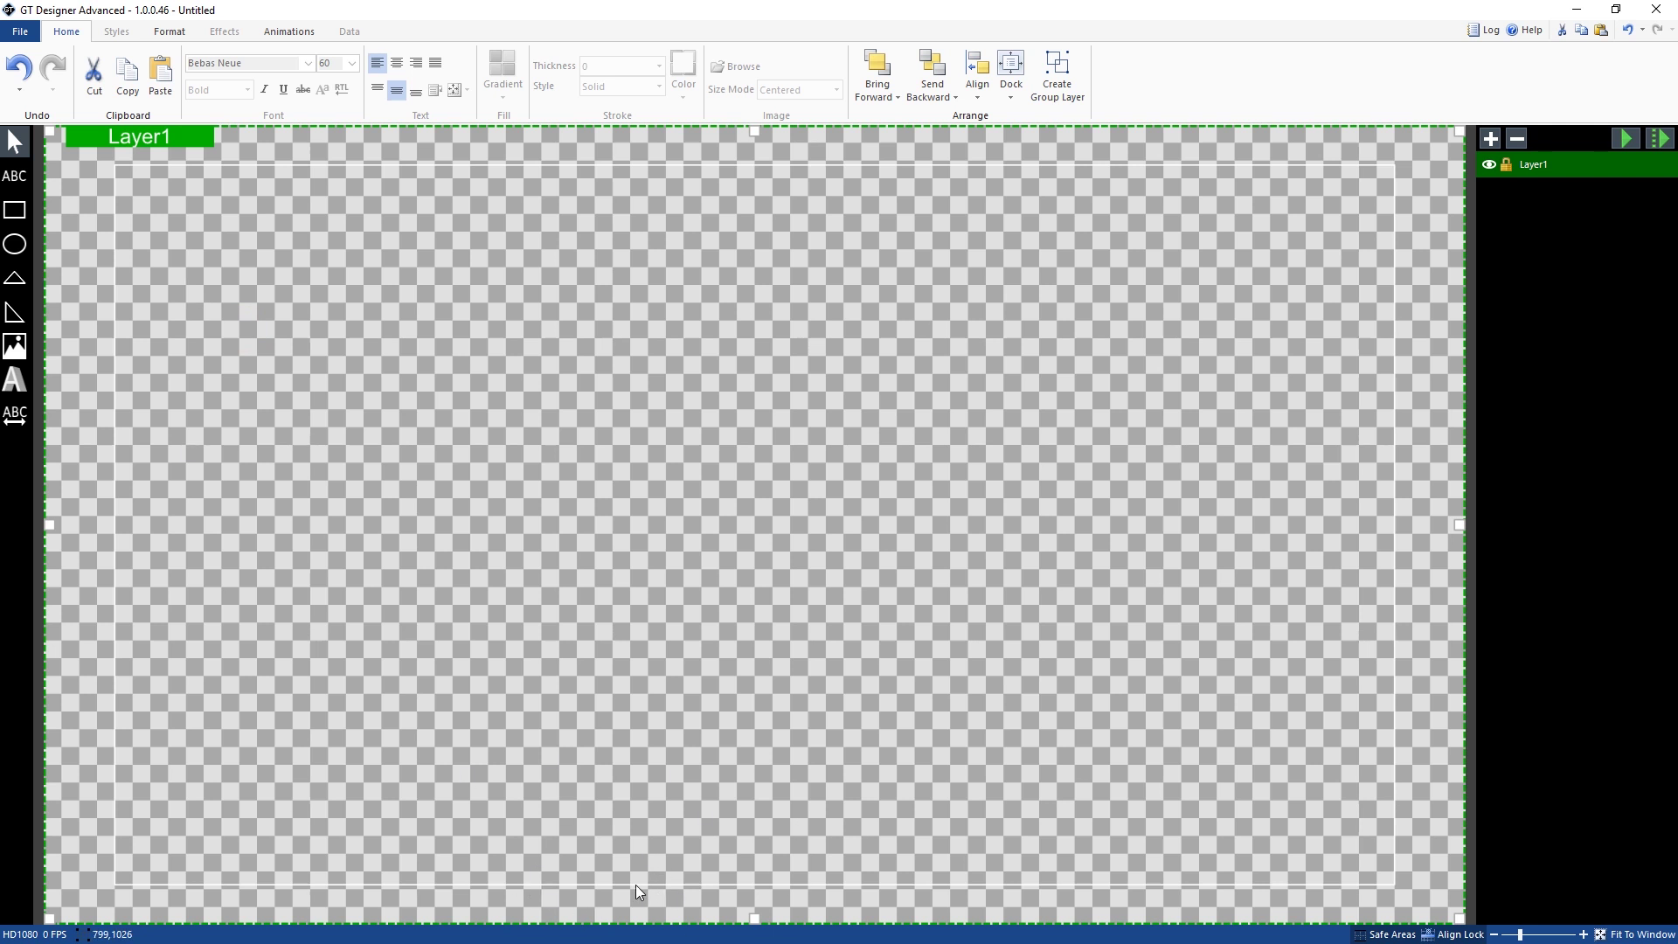
Draw a rectangle docked to the canvas bottom, 1920 wide and 122 high at Y 958.
left_click(15, 210)
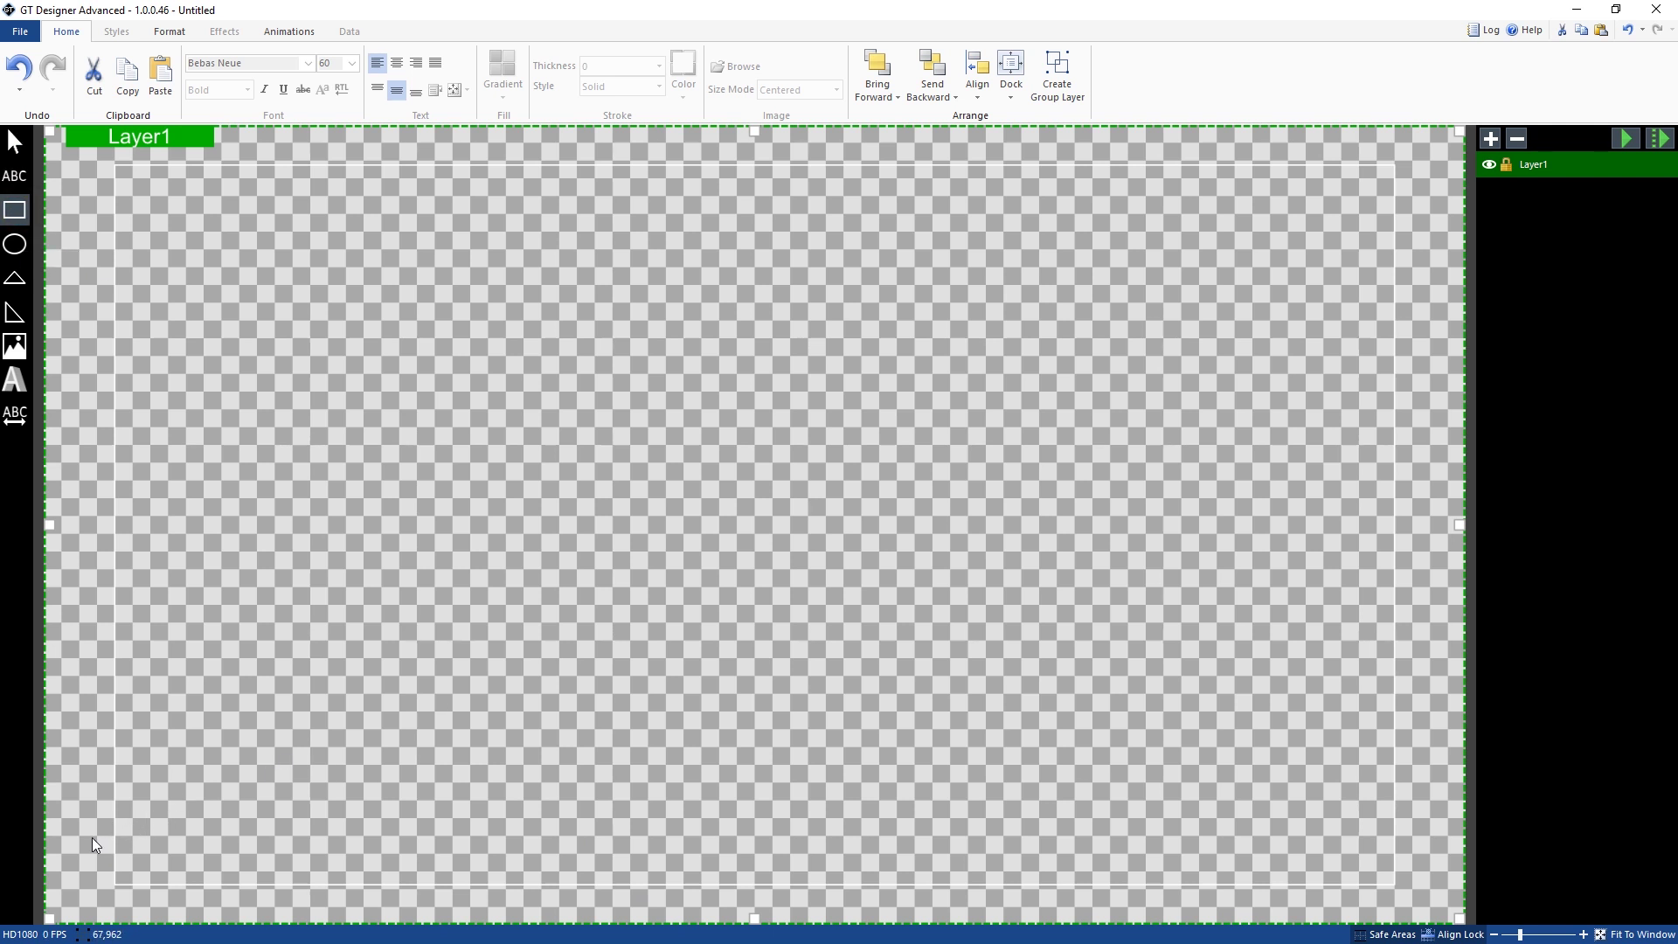
mouse_move(81, 830)
left_mouse_down()
mouse_move(394, 832)
mouse_move(1427, 917)
mouse_move(1407, 925)
left_mouse_up()
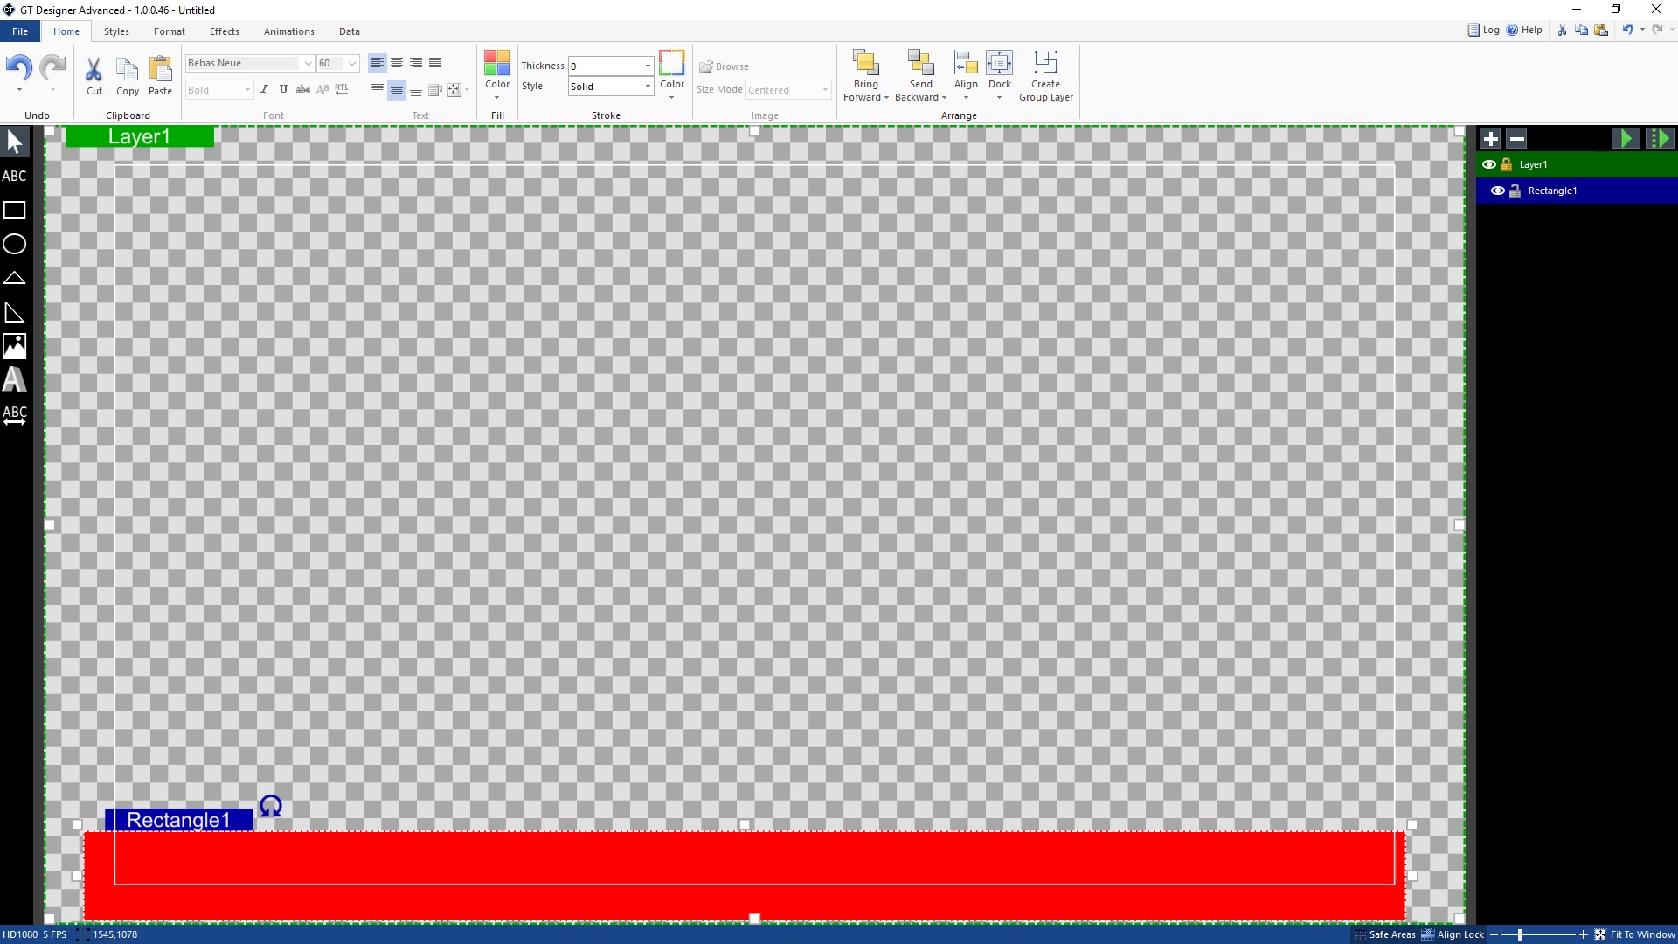
left_click_drag(1408, 876, 1465, 875)
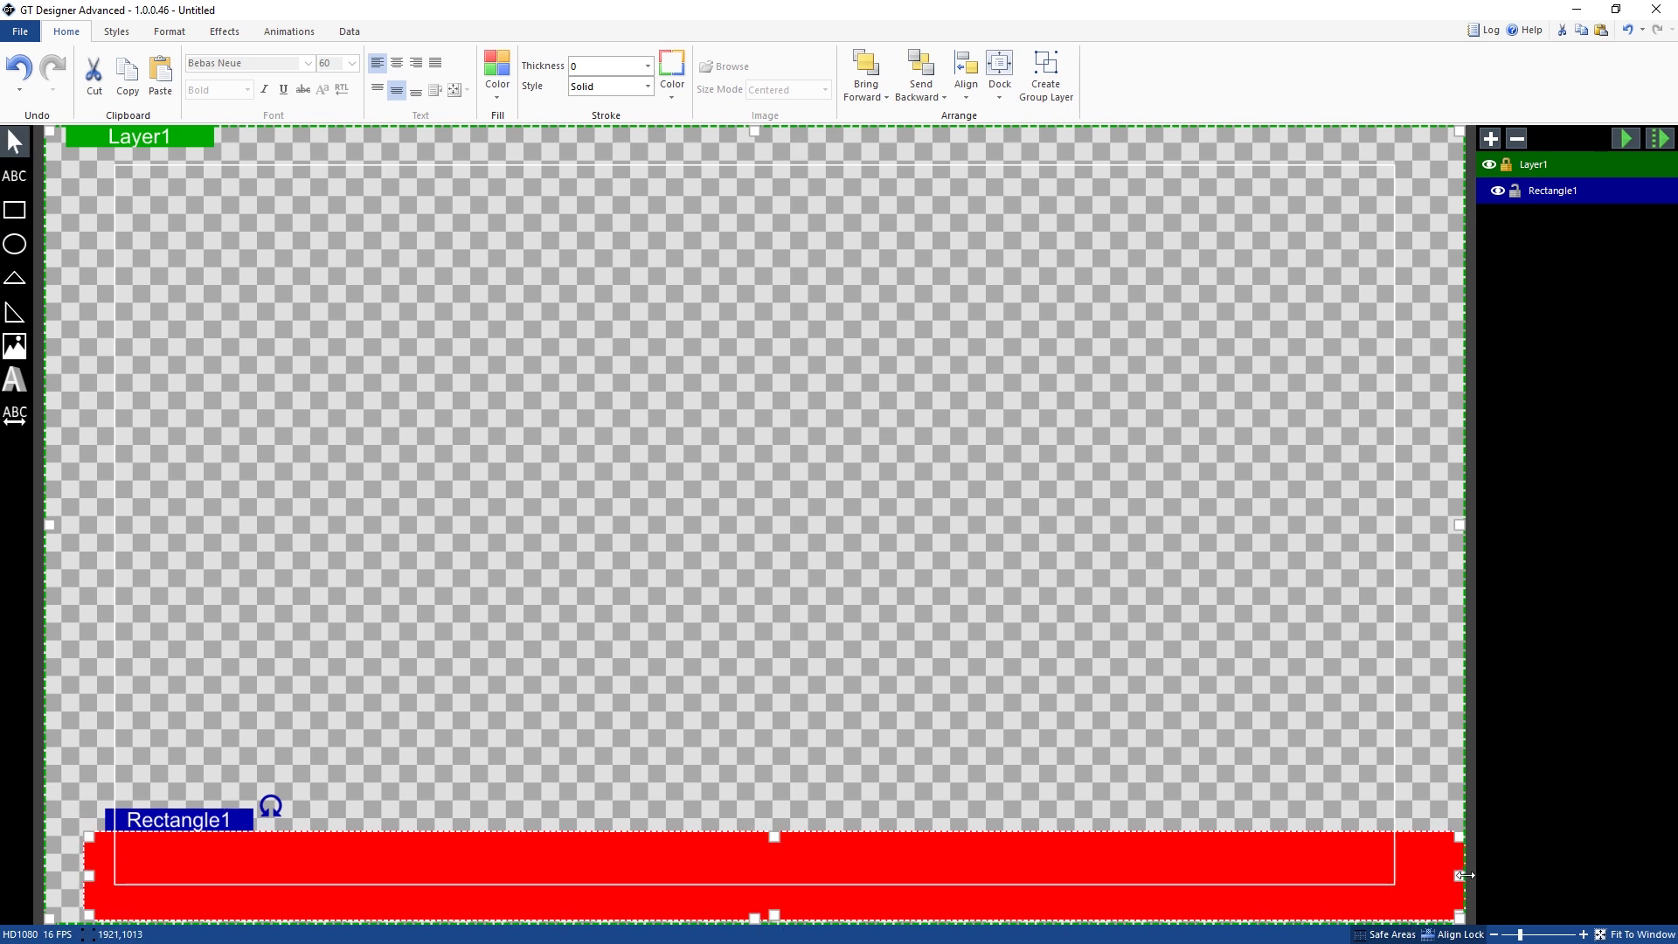
right_click(794, 856)
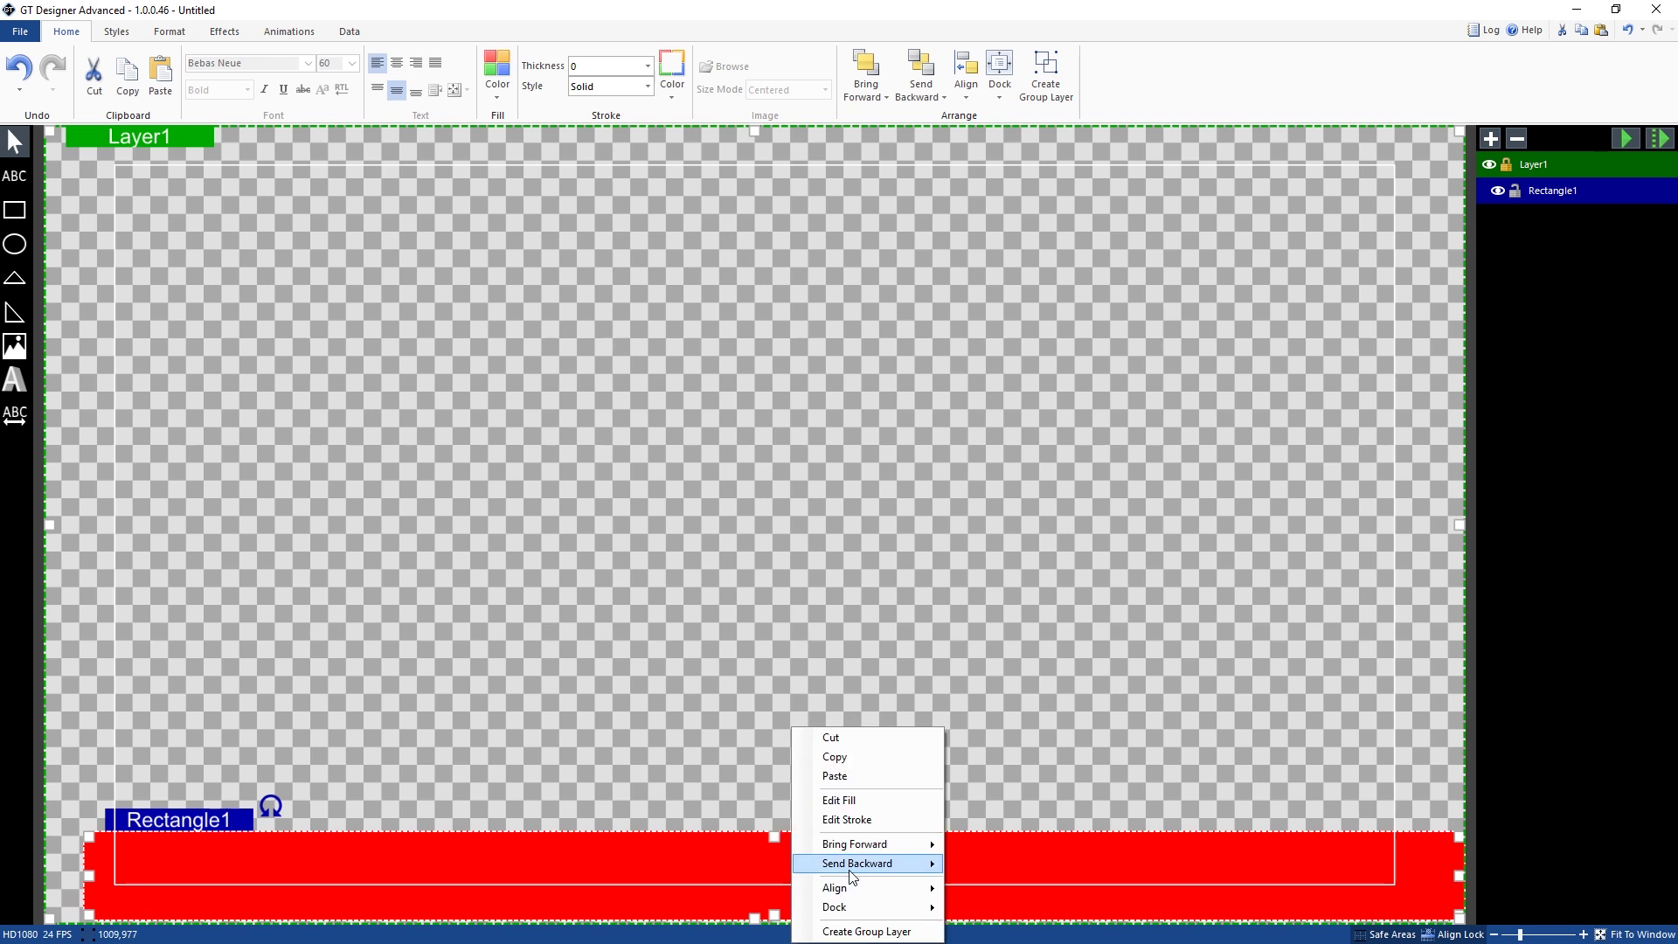
mouse_move(904, 907)
left_click(978, 936)
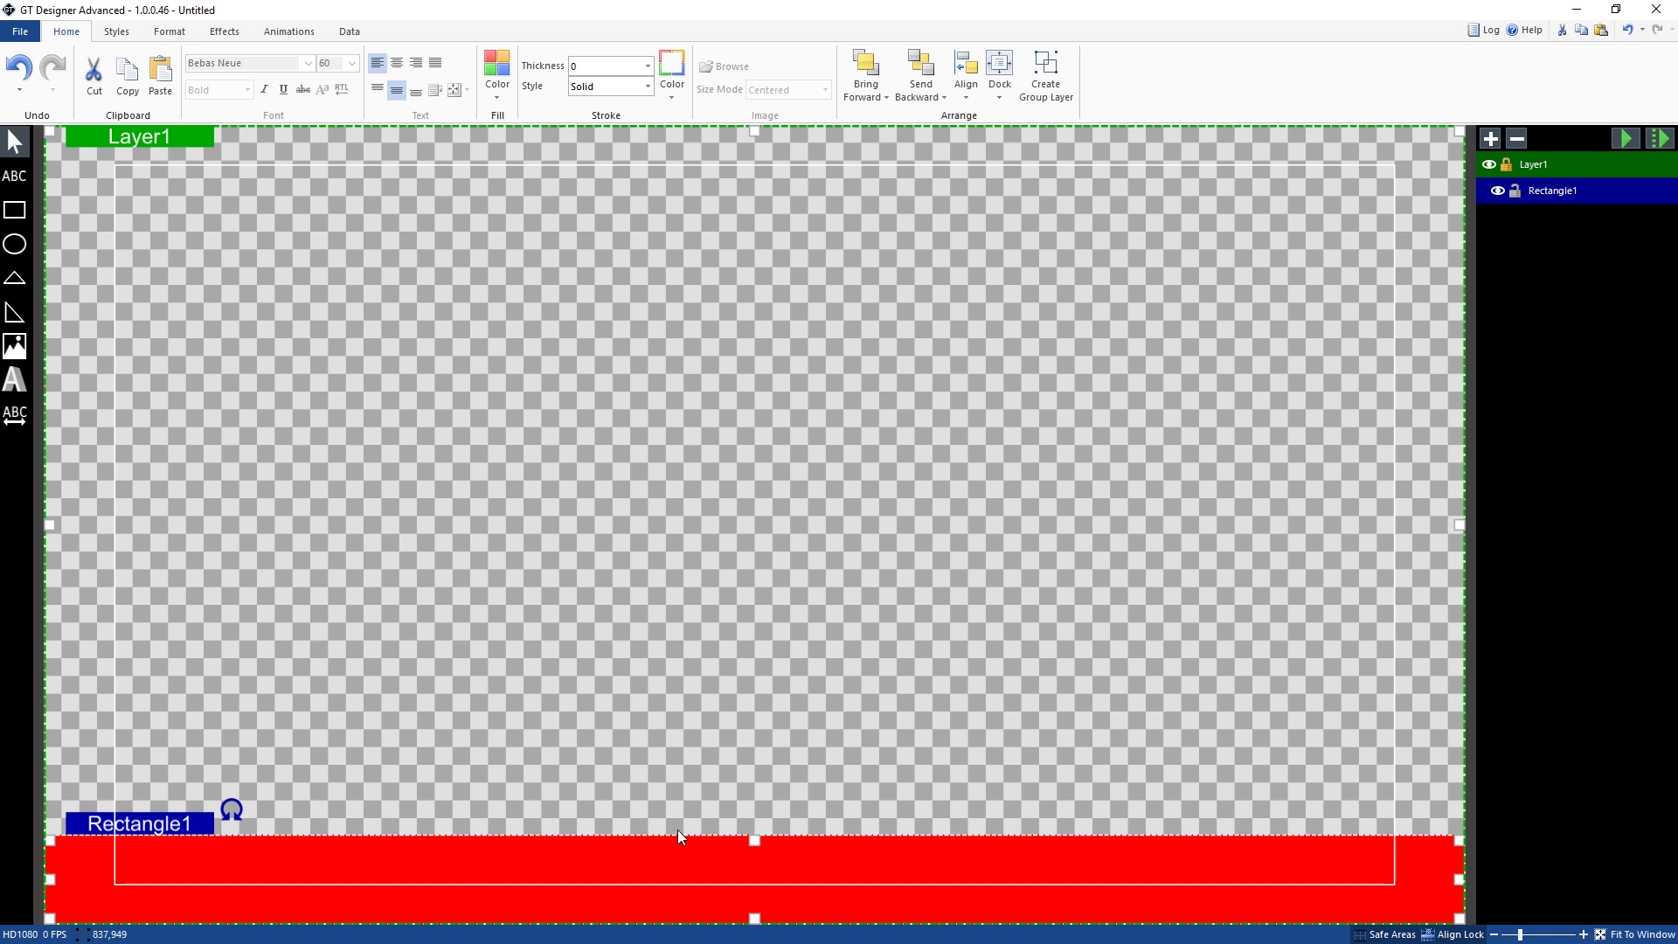
left_click(175, 32)
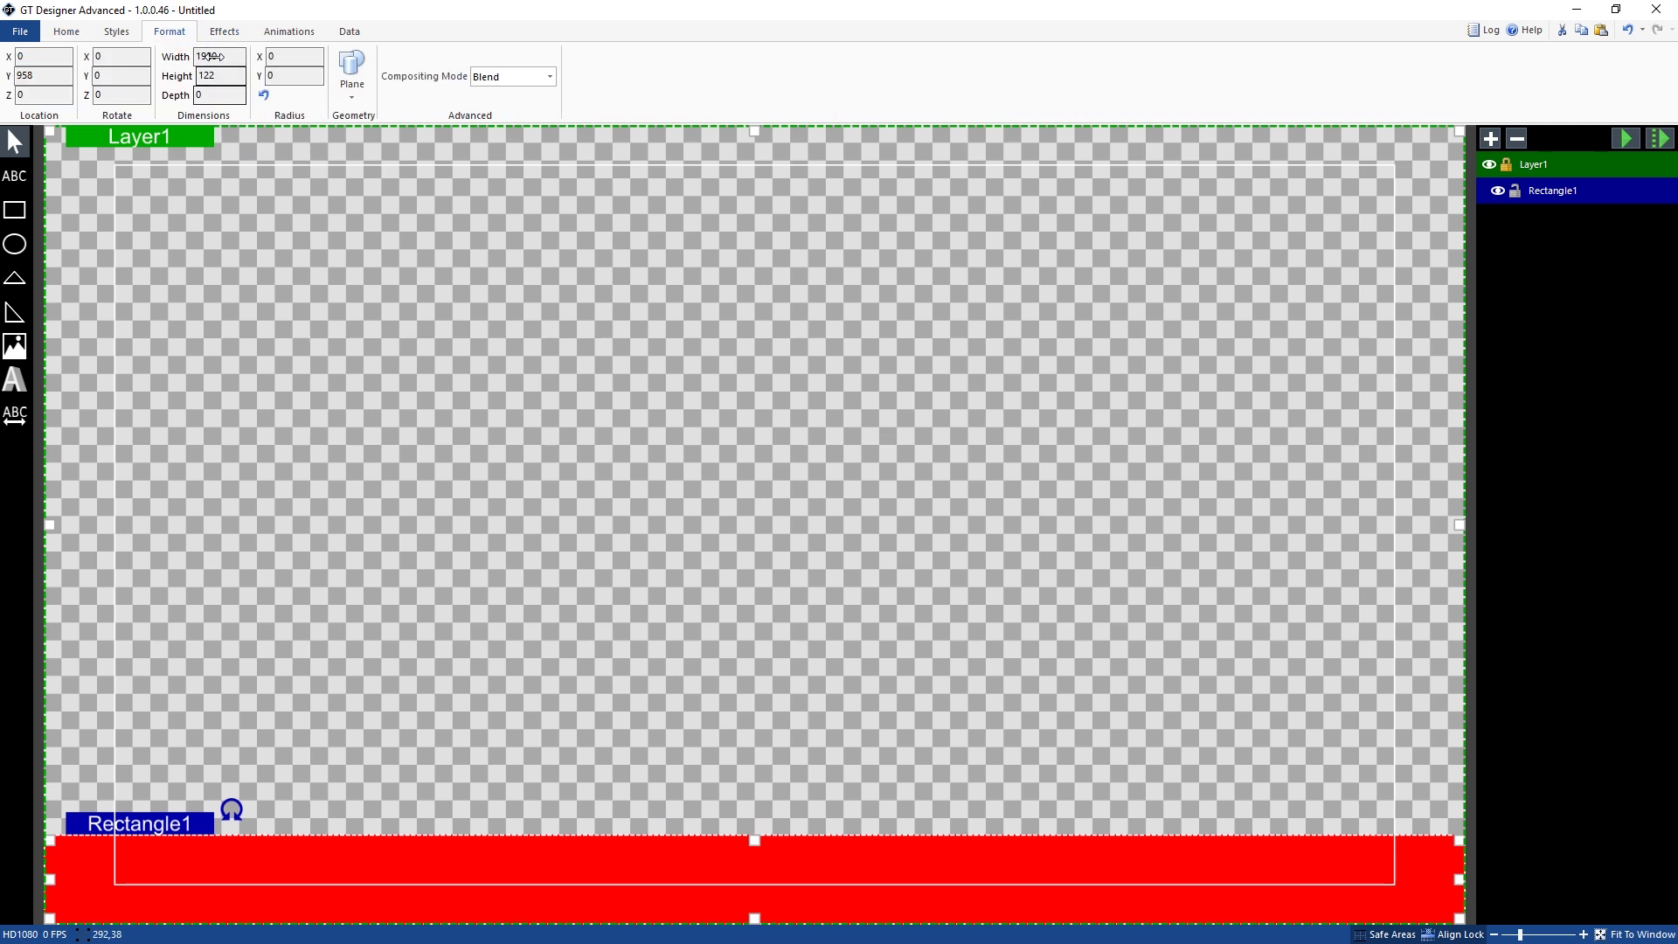
Fill the bottom bar with a vertical gradient from dark blue to bright blue #3075FF.
right_click(863, 853)
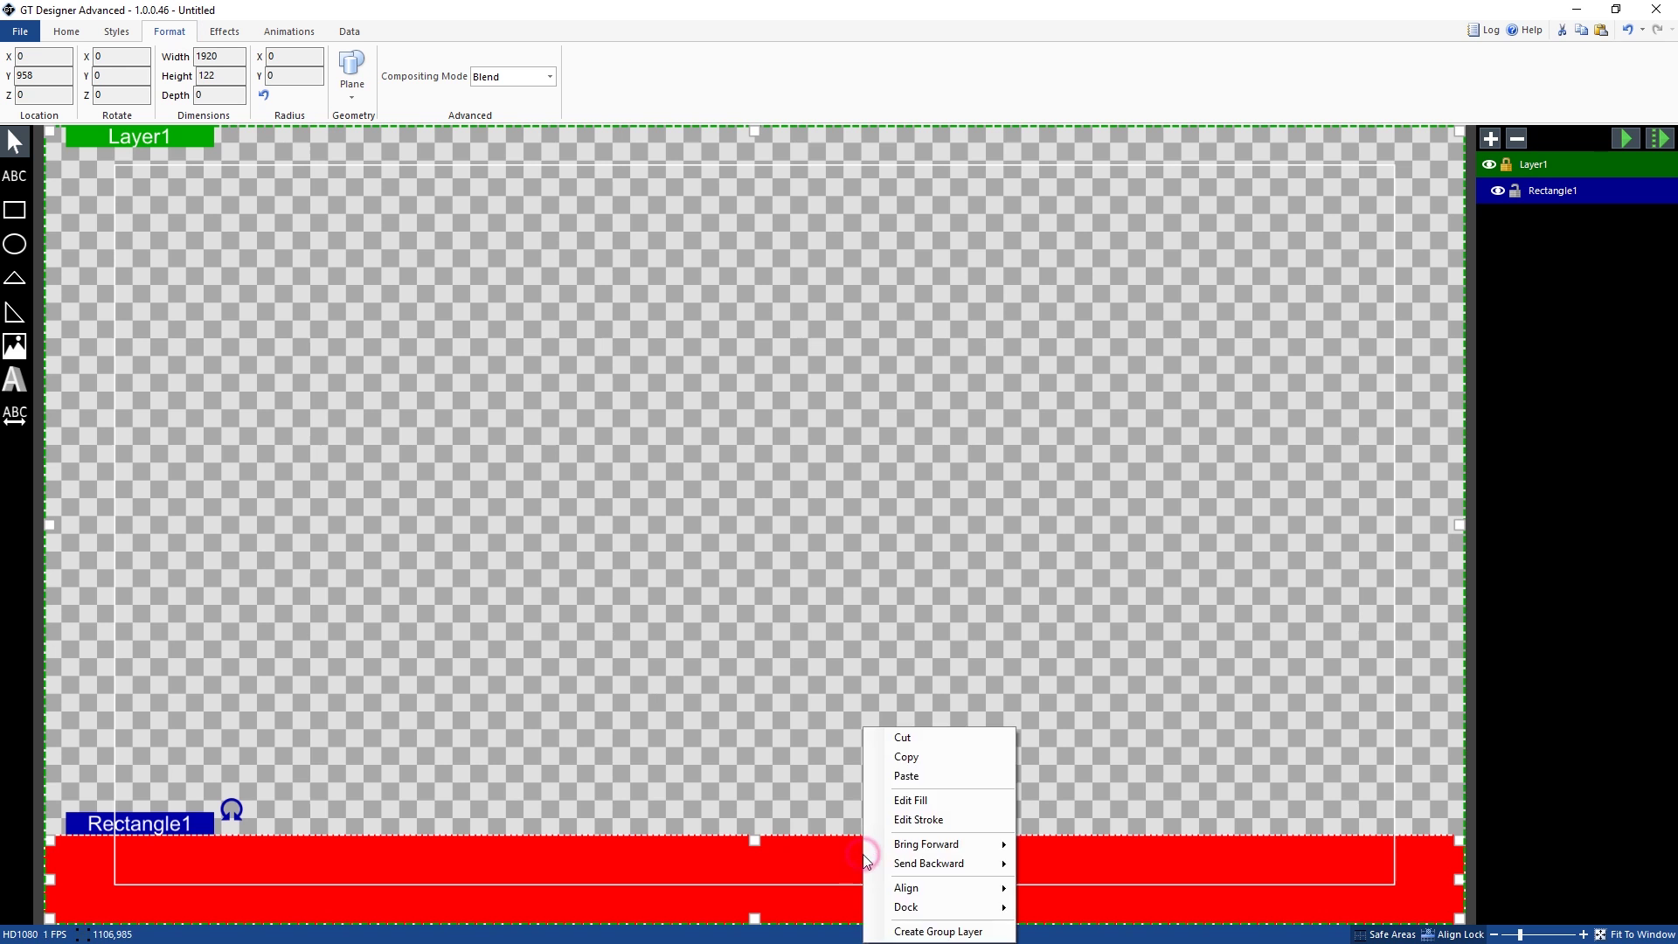
left_click(909, 798)
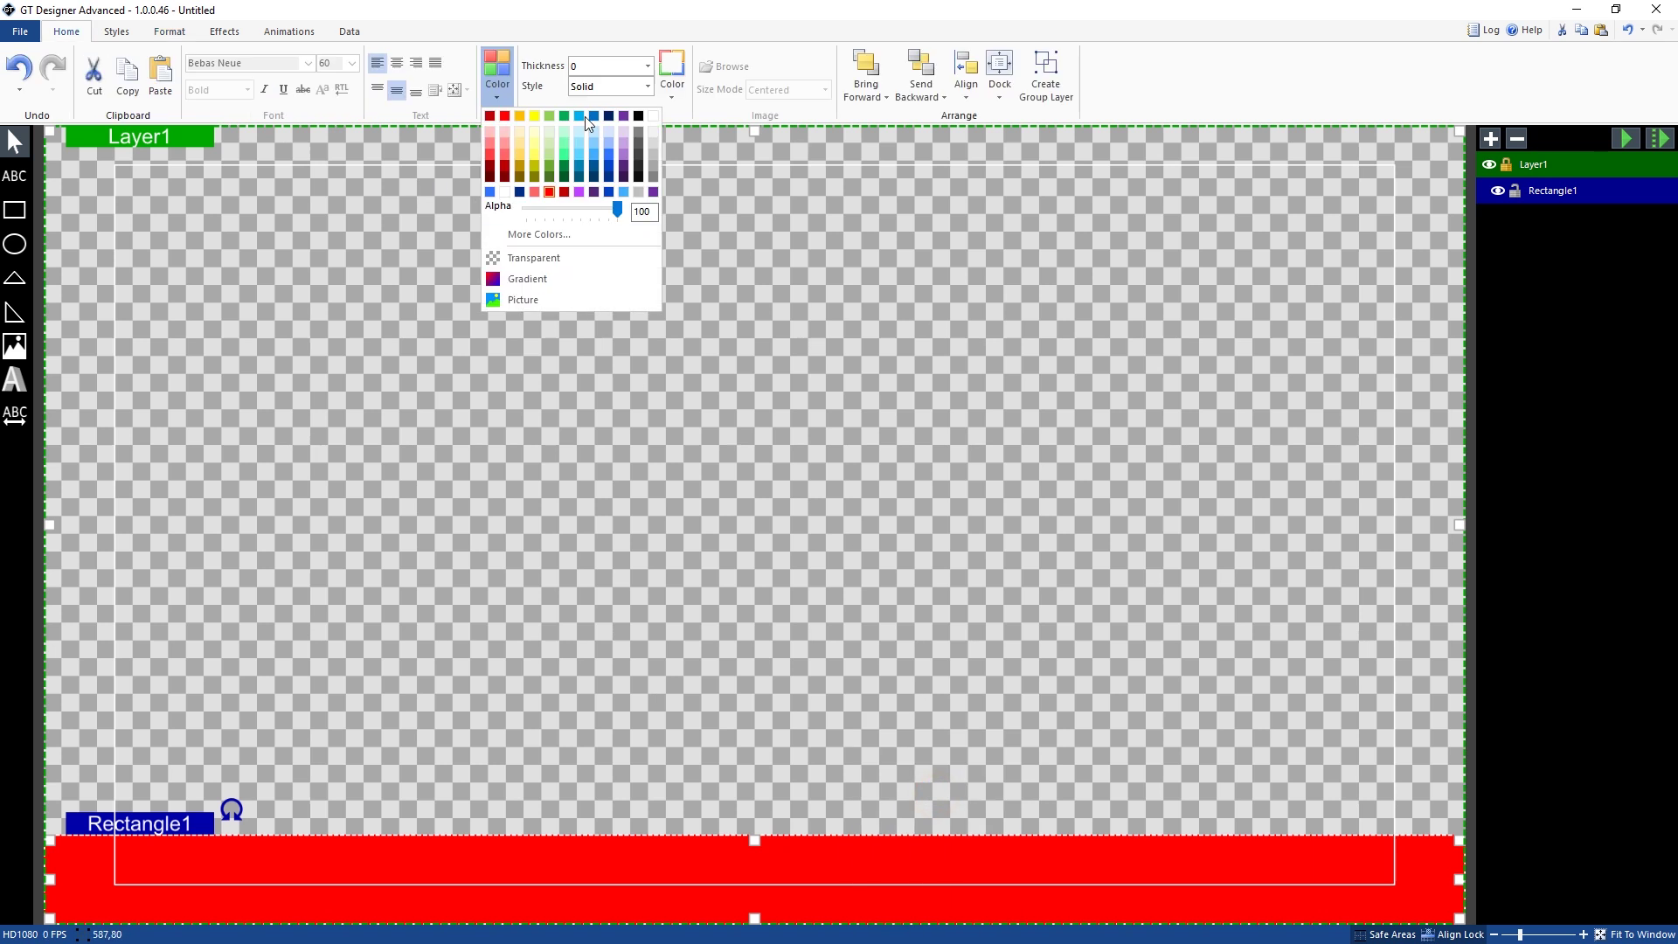
left_click(519, 192)
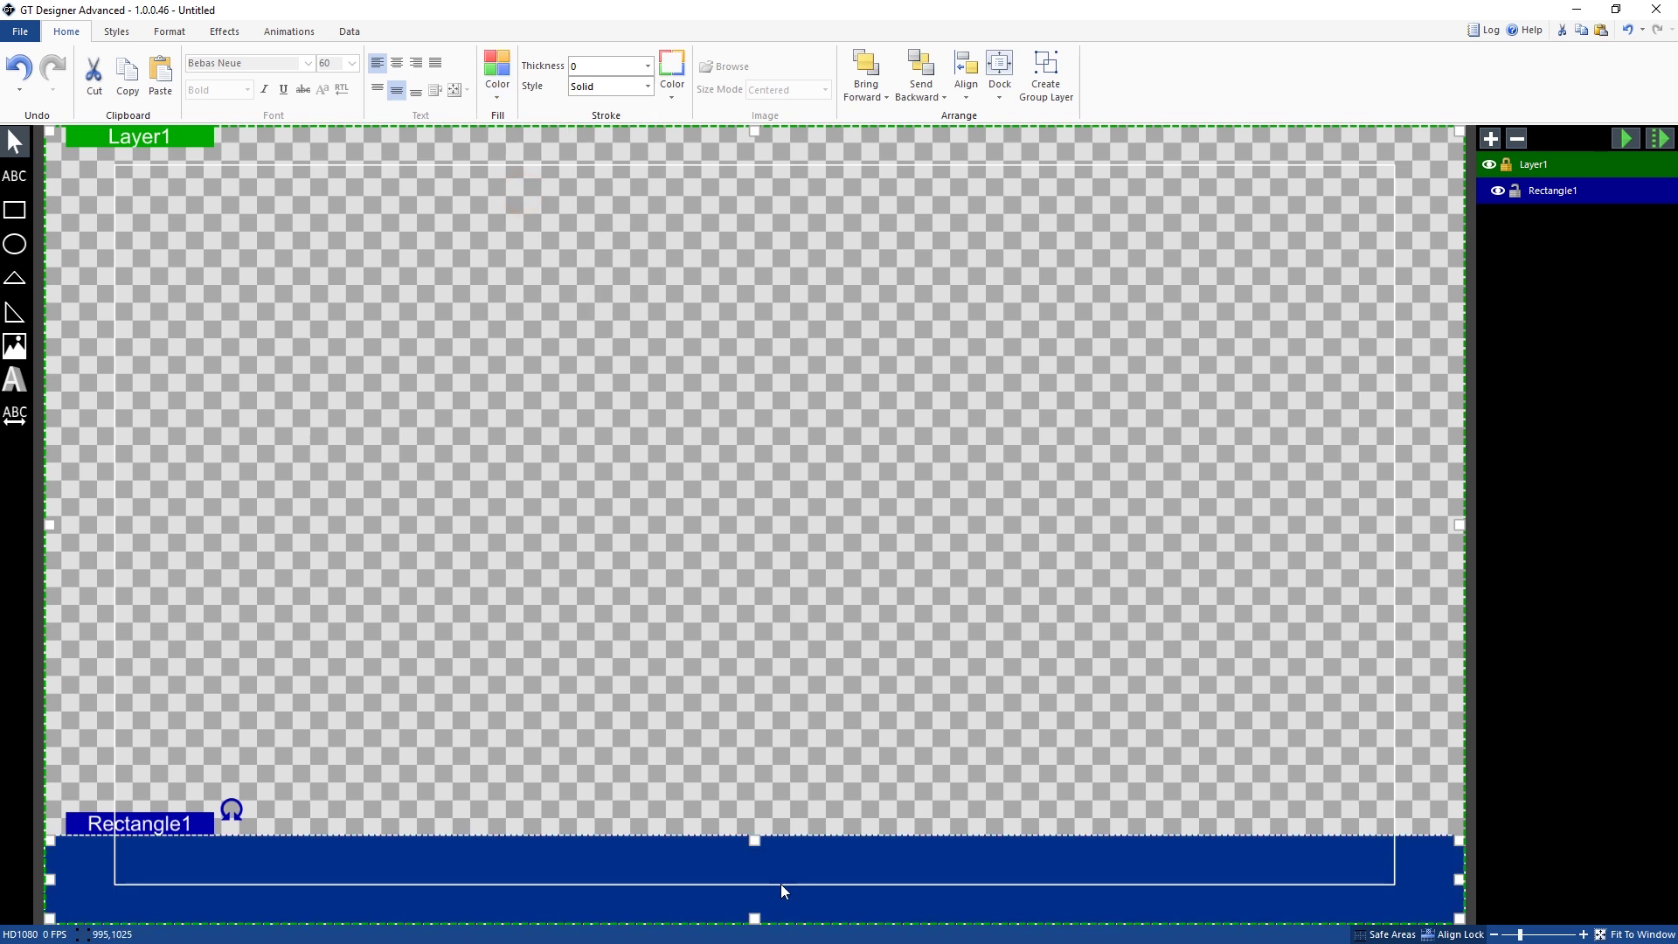
left_click(498, 75)
left_click(546, 278)
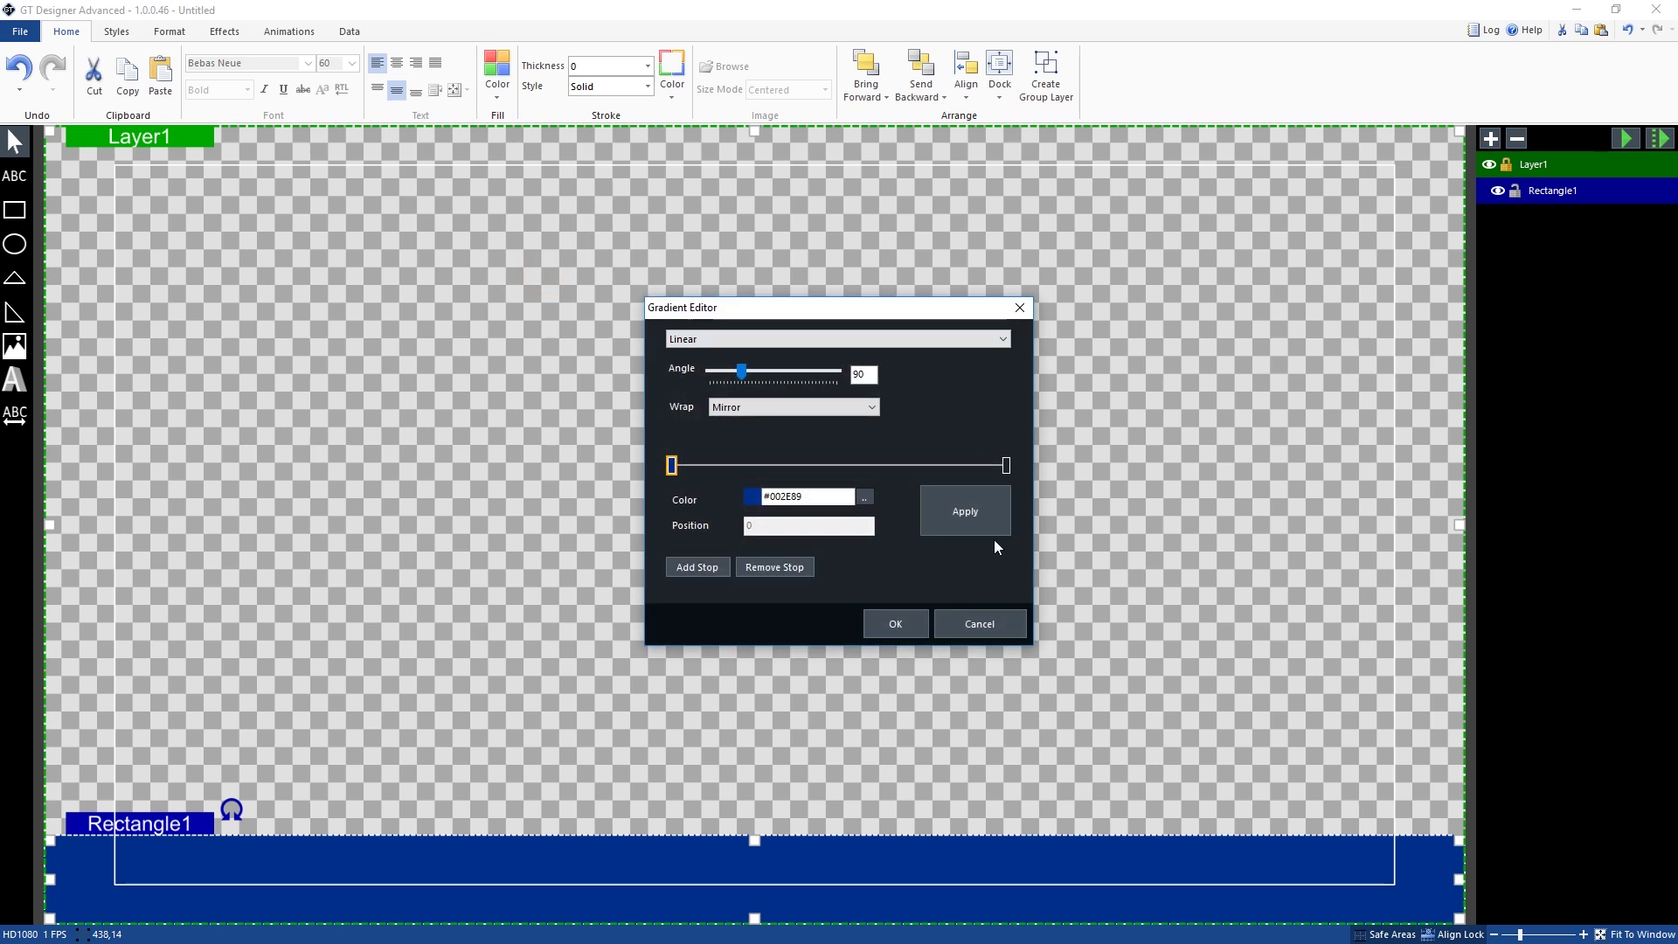
left_click(1006, 466)
left_click(865, 496)
left_click(820, 538)
left_click(951, 655)
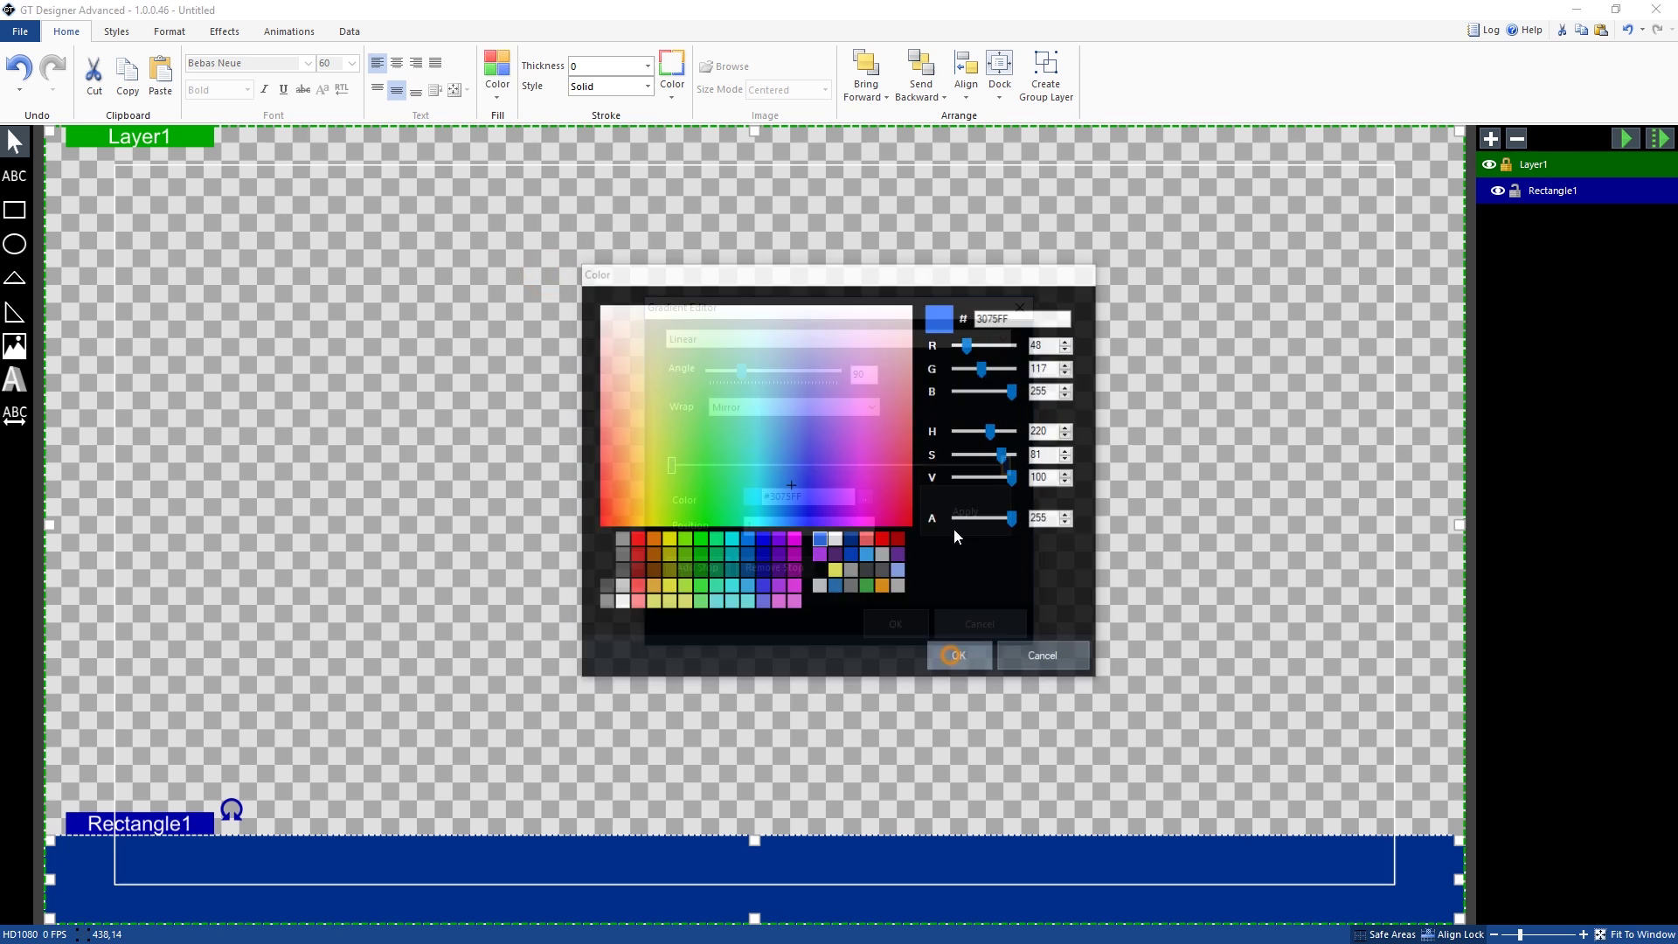
left_click(966, 502)
left_click(909, 633)
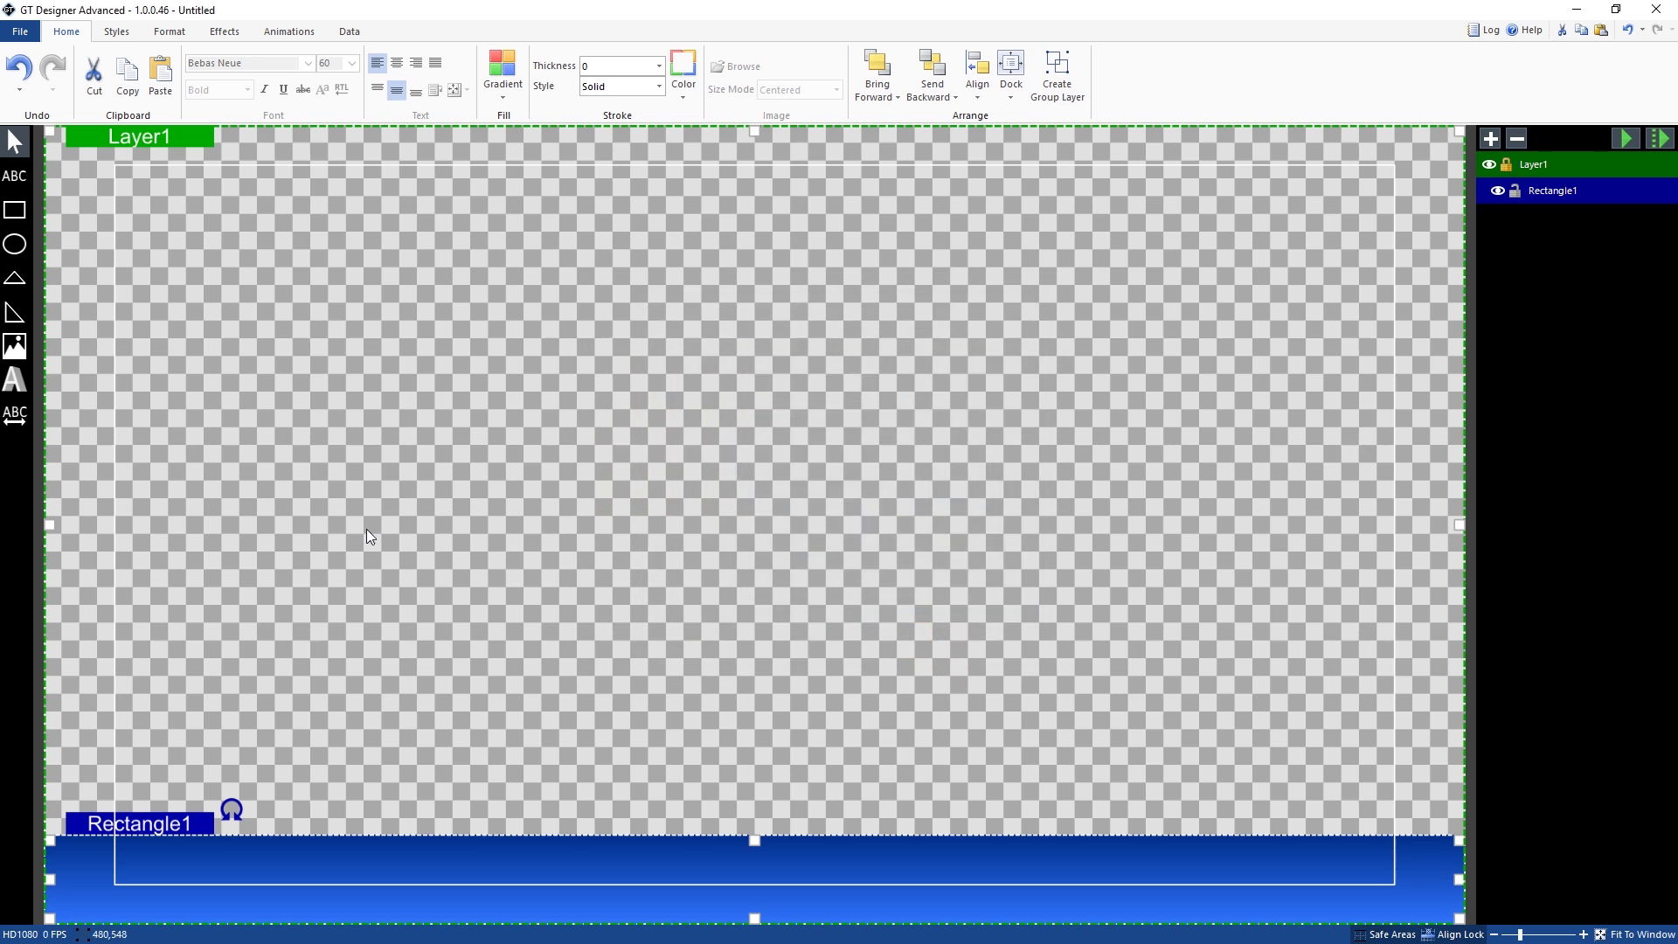
left_click(399, 419)
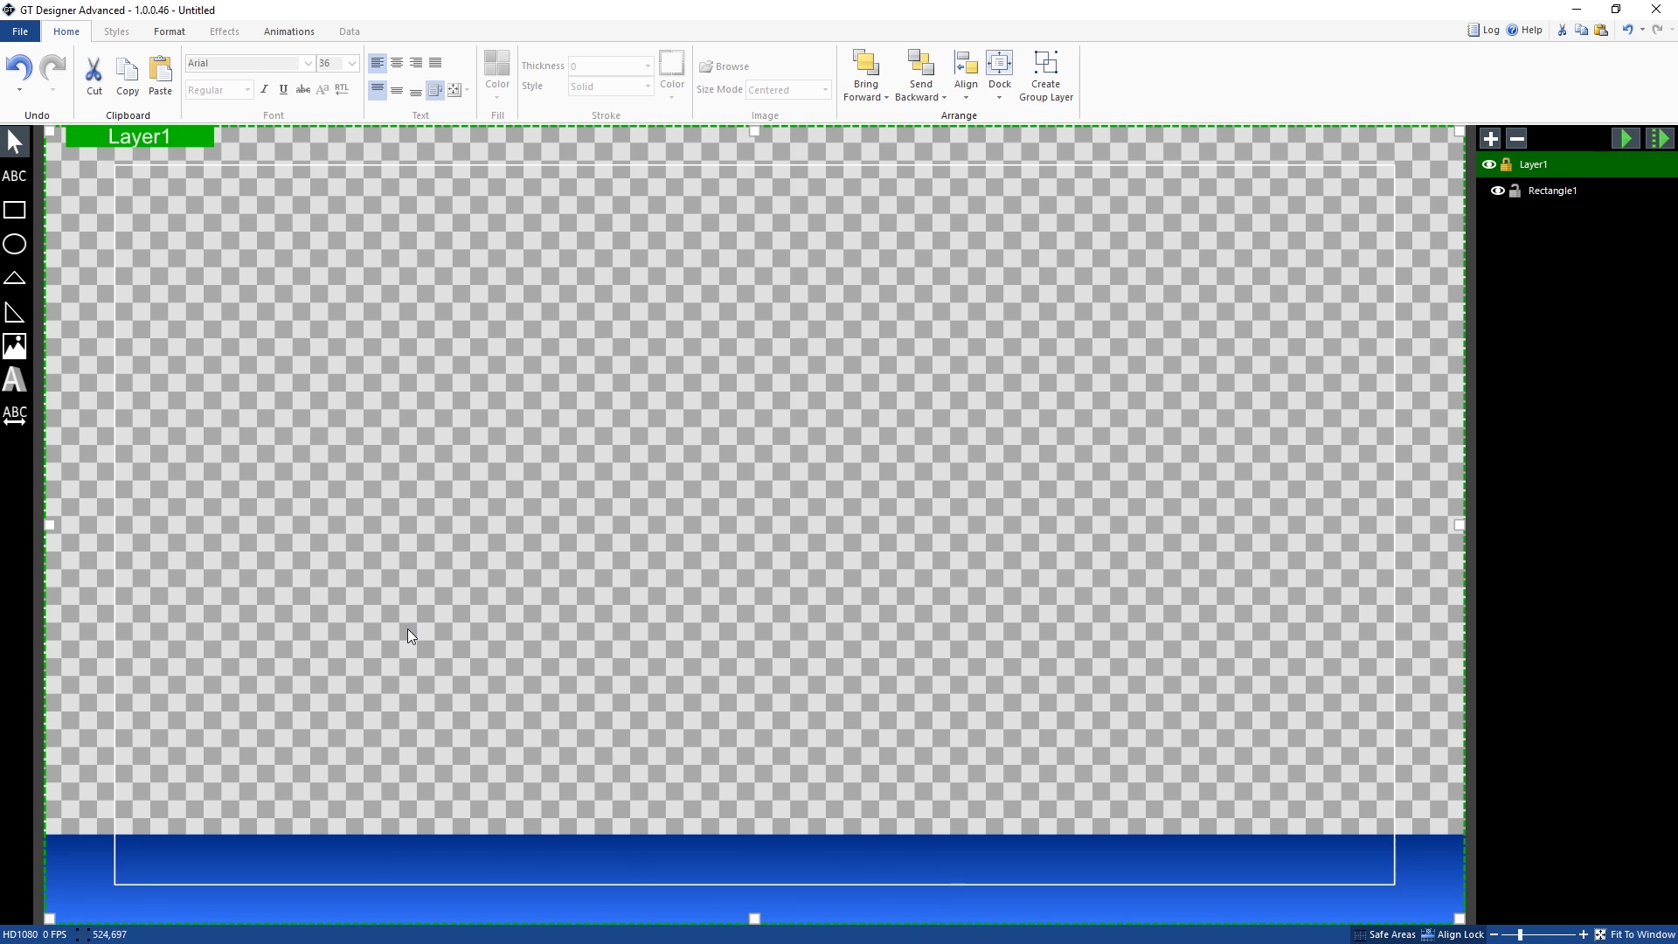
Draw a ticker over the blue bar and stretch its edges to cover the bar fully.
left_click(19, 414)
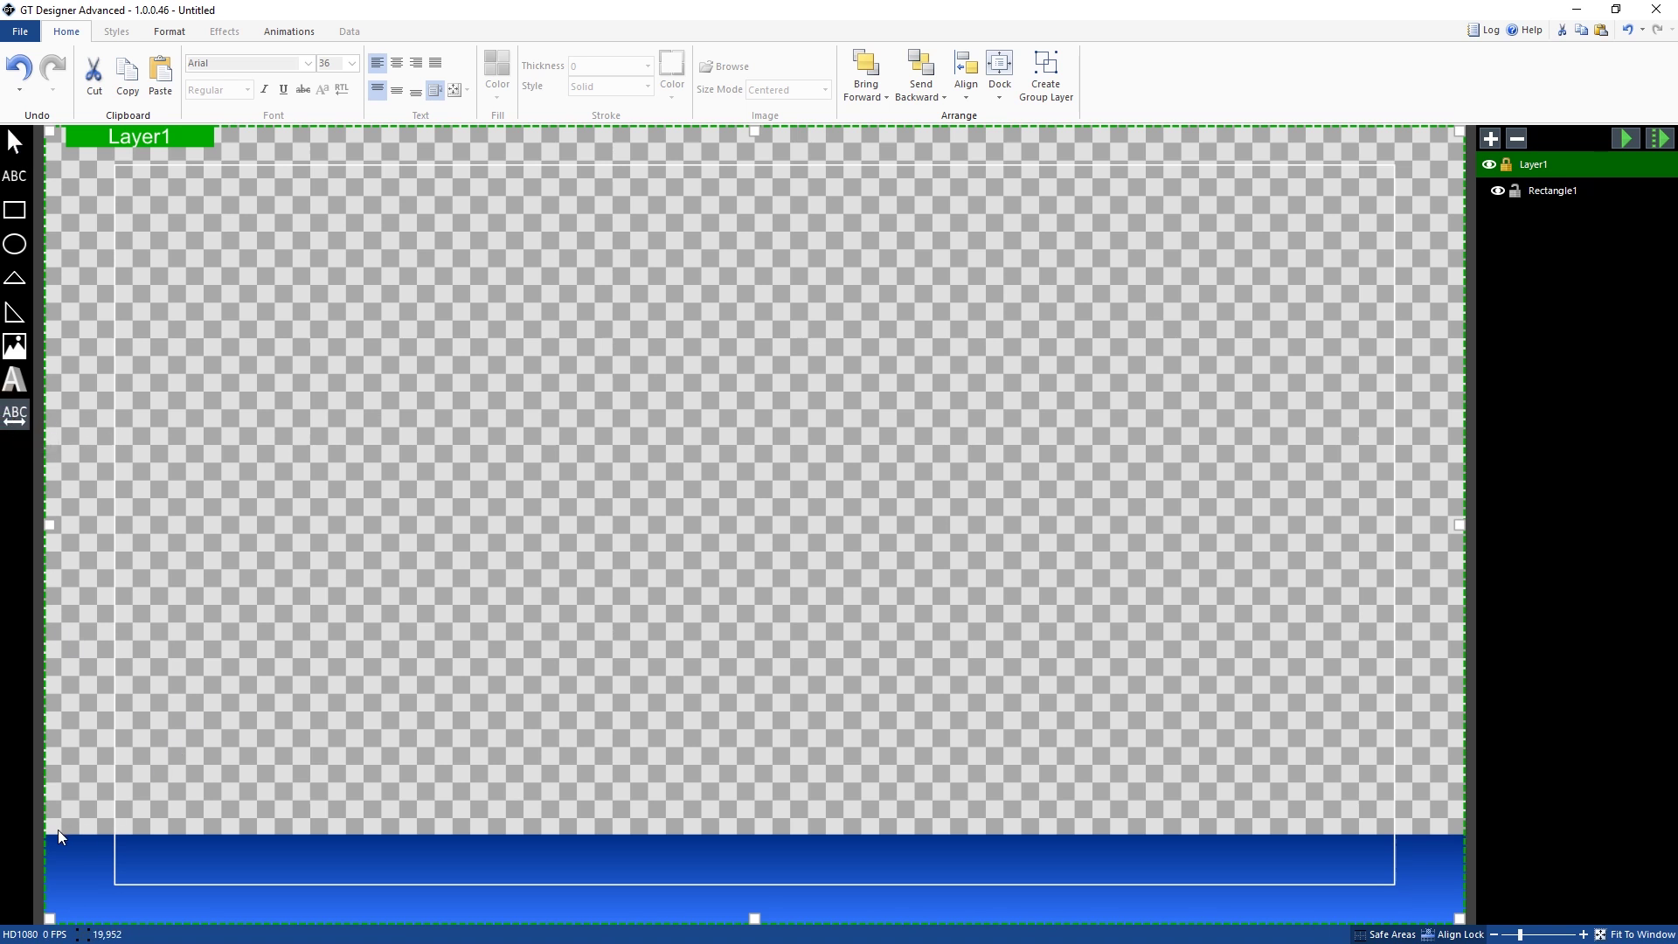
mouse_move(56, 837)
left_mouse_down()
mouse_move(378, 864)
mouse_move(1273, 878)
mouse_move(1465, 914)
left_mouse_up()
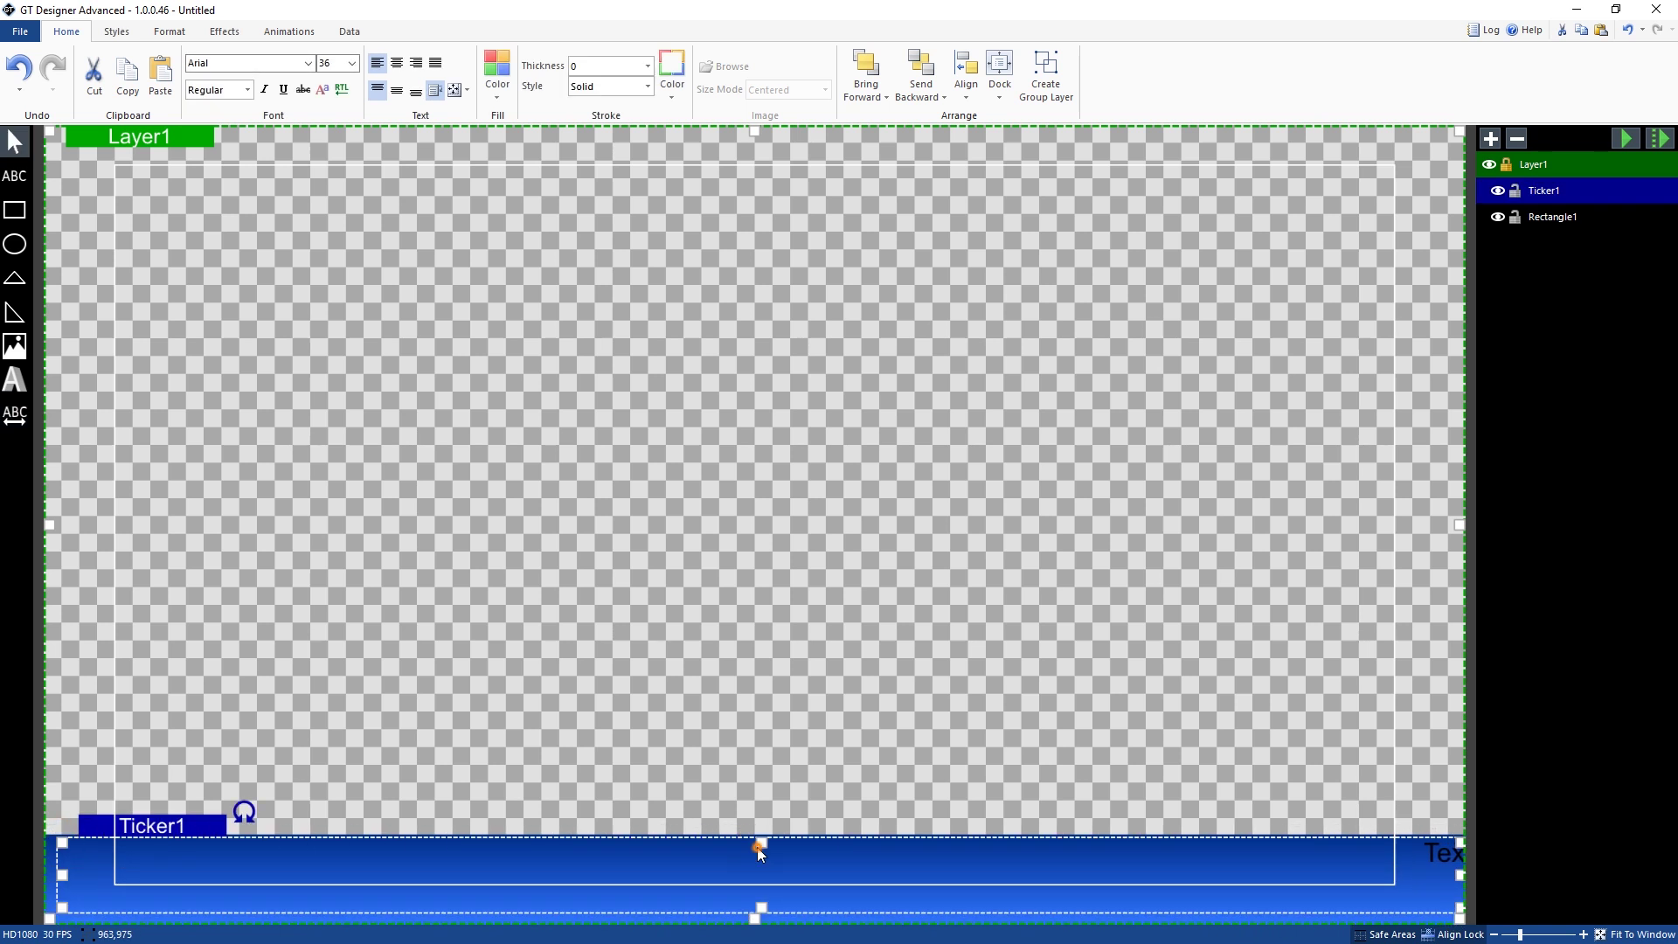
left_click_drag(760, 844, 763, 840)
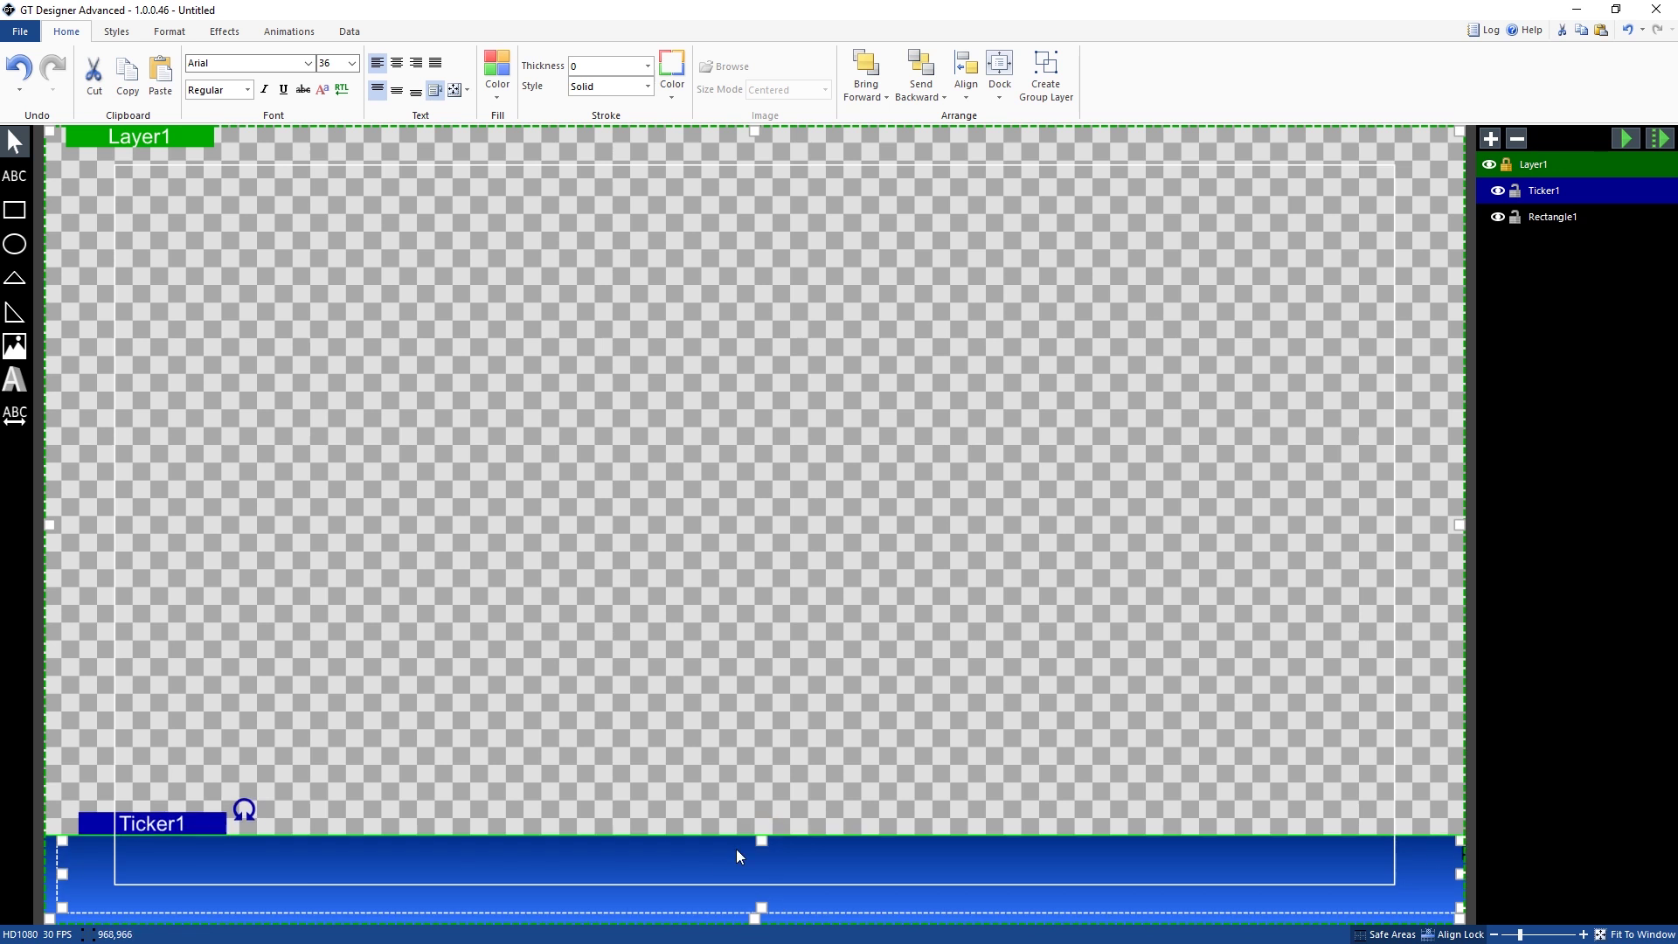
left_click_drag(62, 874, 51, 874)
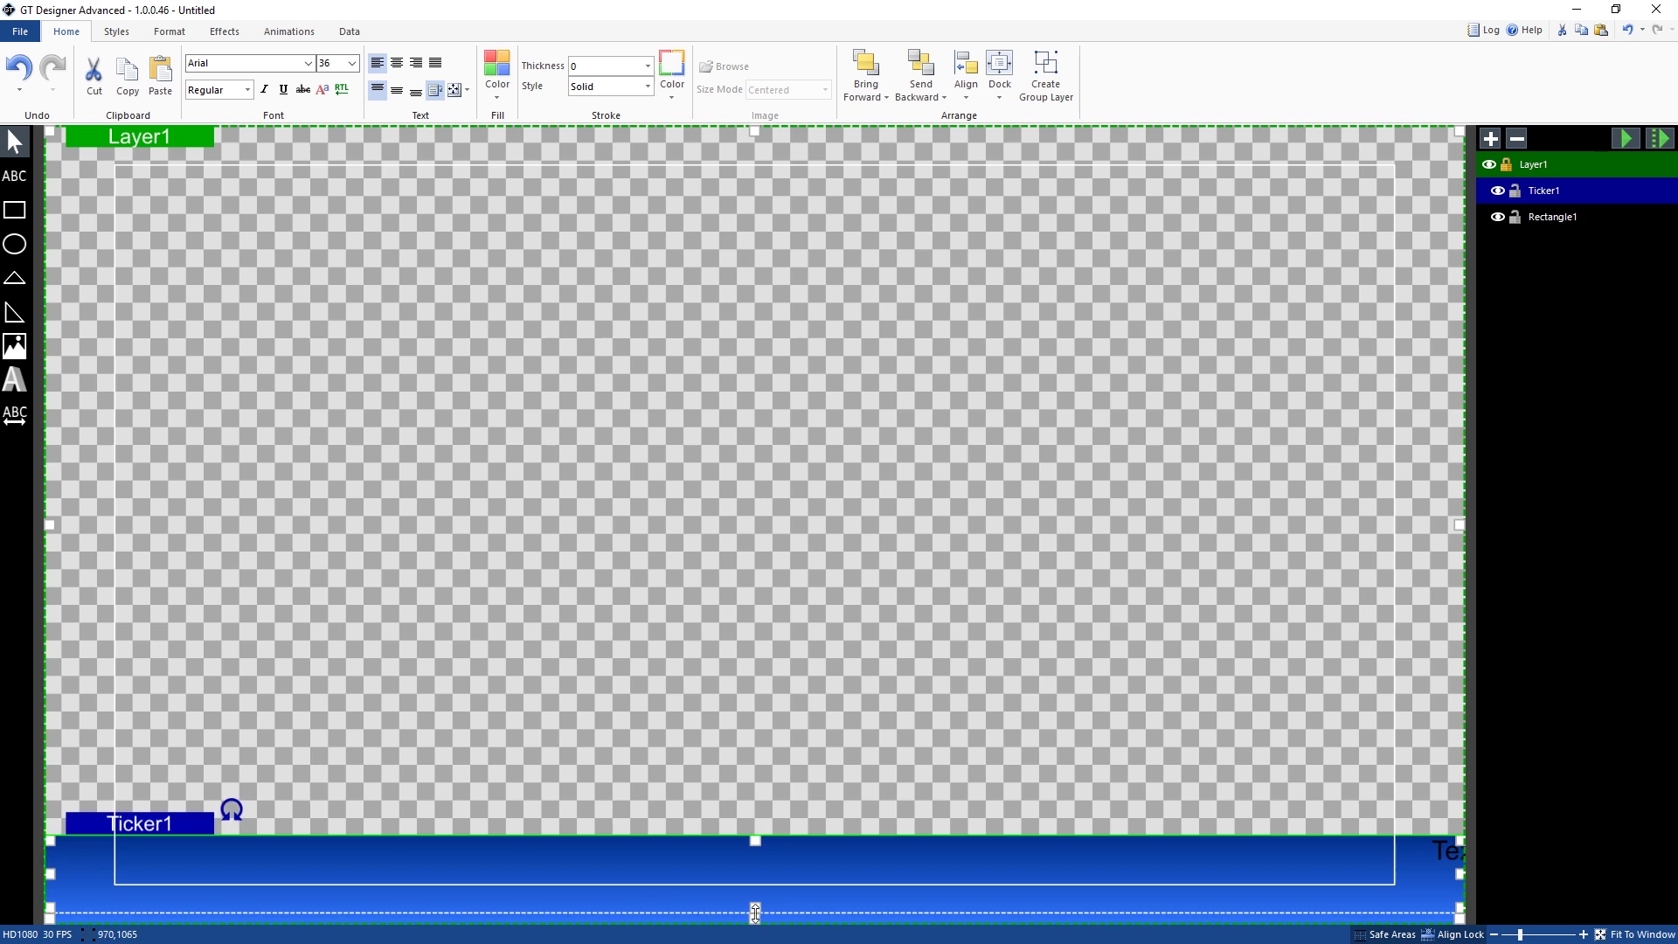
left_click_drag(756, 912, 755, 914)
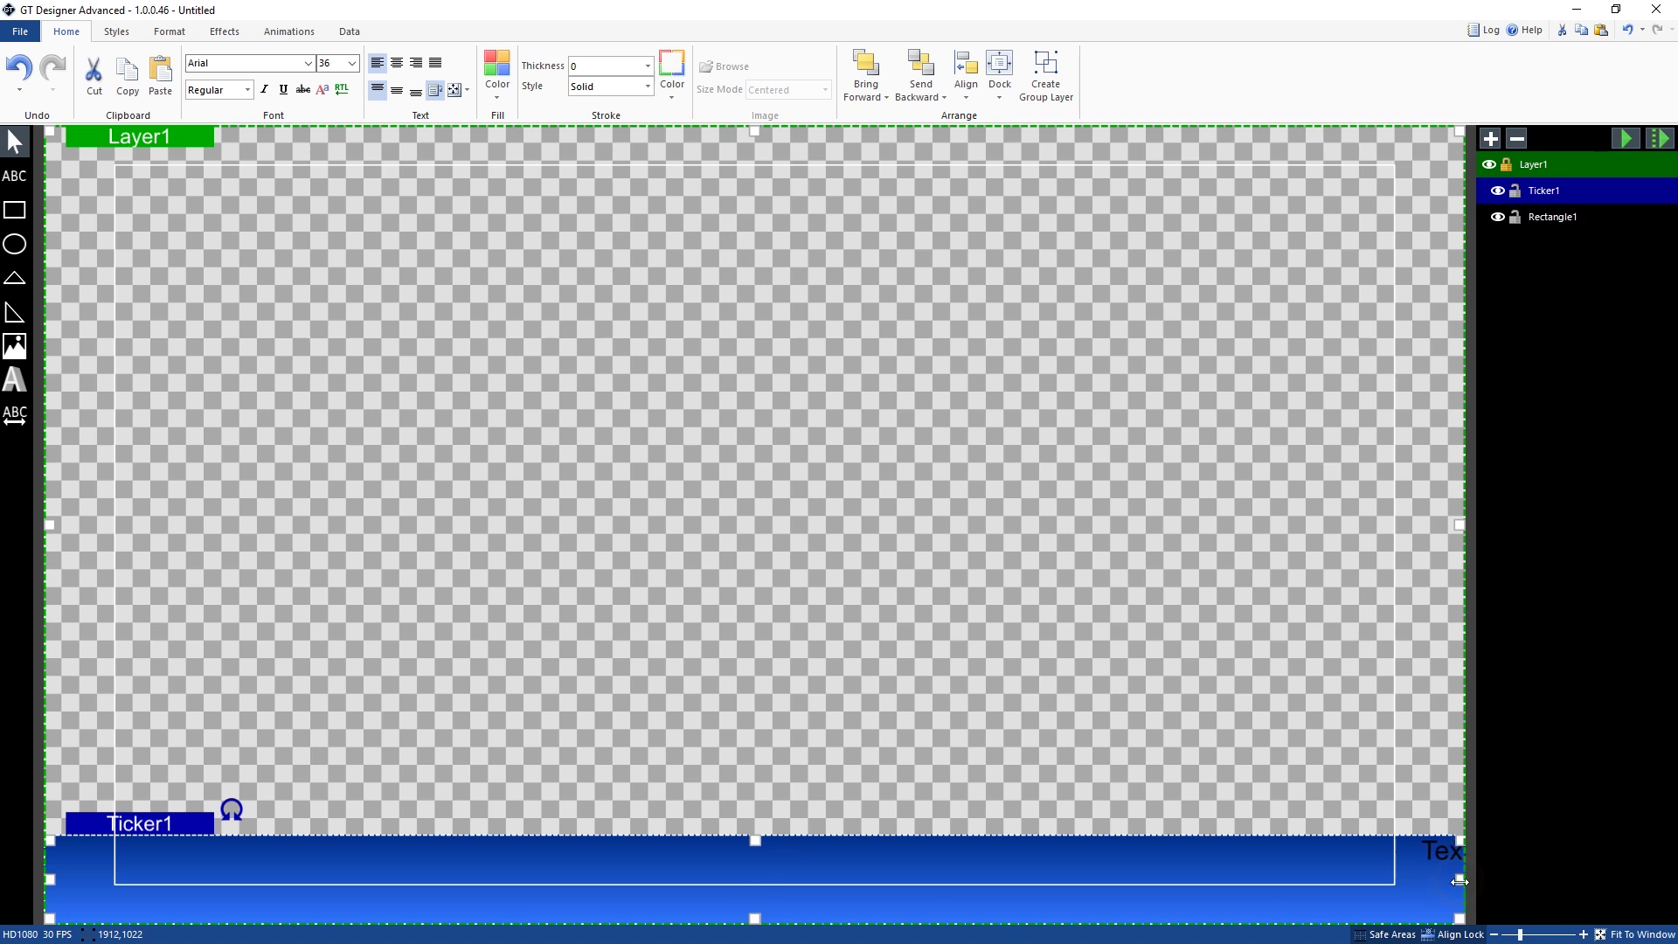
left_click_drag(1459, 881, 1461, 882)
Review the ticker's scroll settings, switching selection between Rectangle1 and Ticker1.
left_click(170, 32)
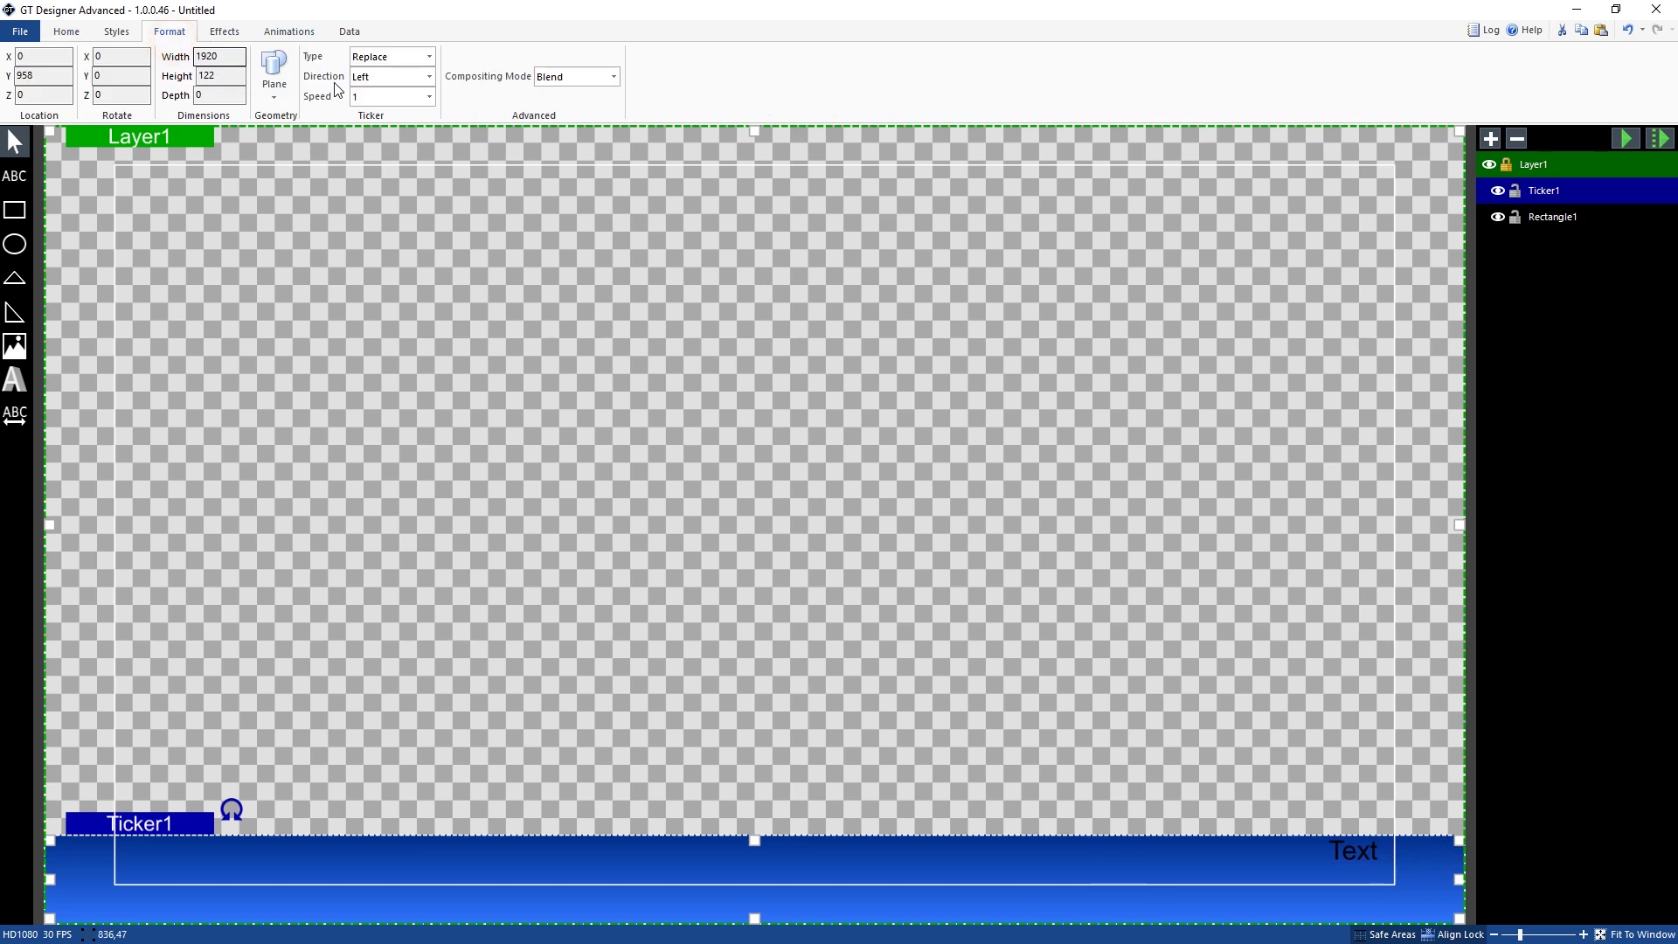
left_click(1582, 215)
left_click(1579, 194)
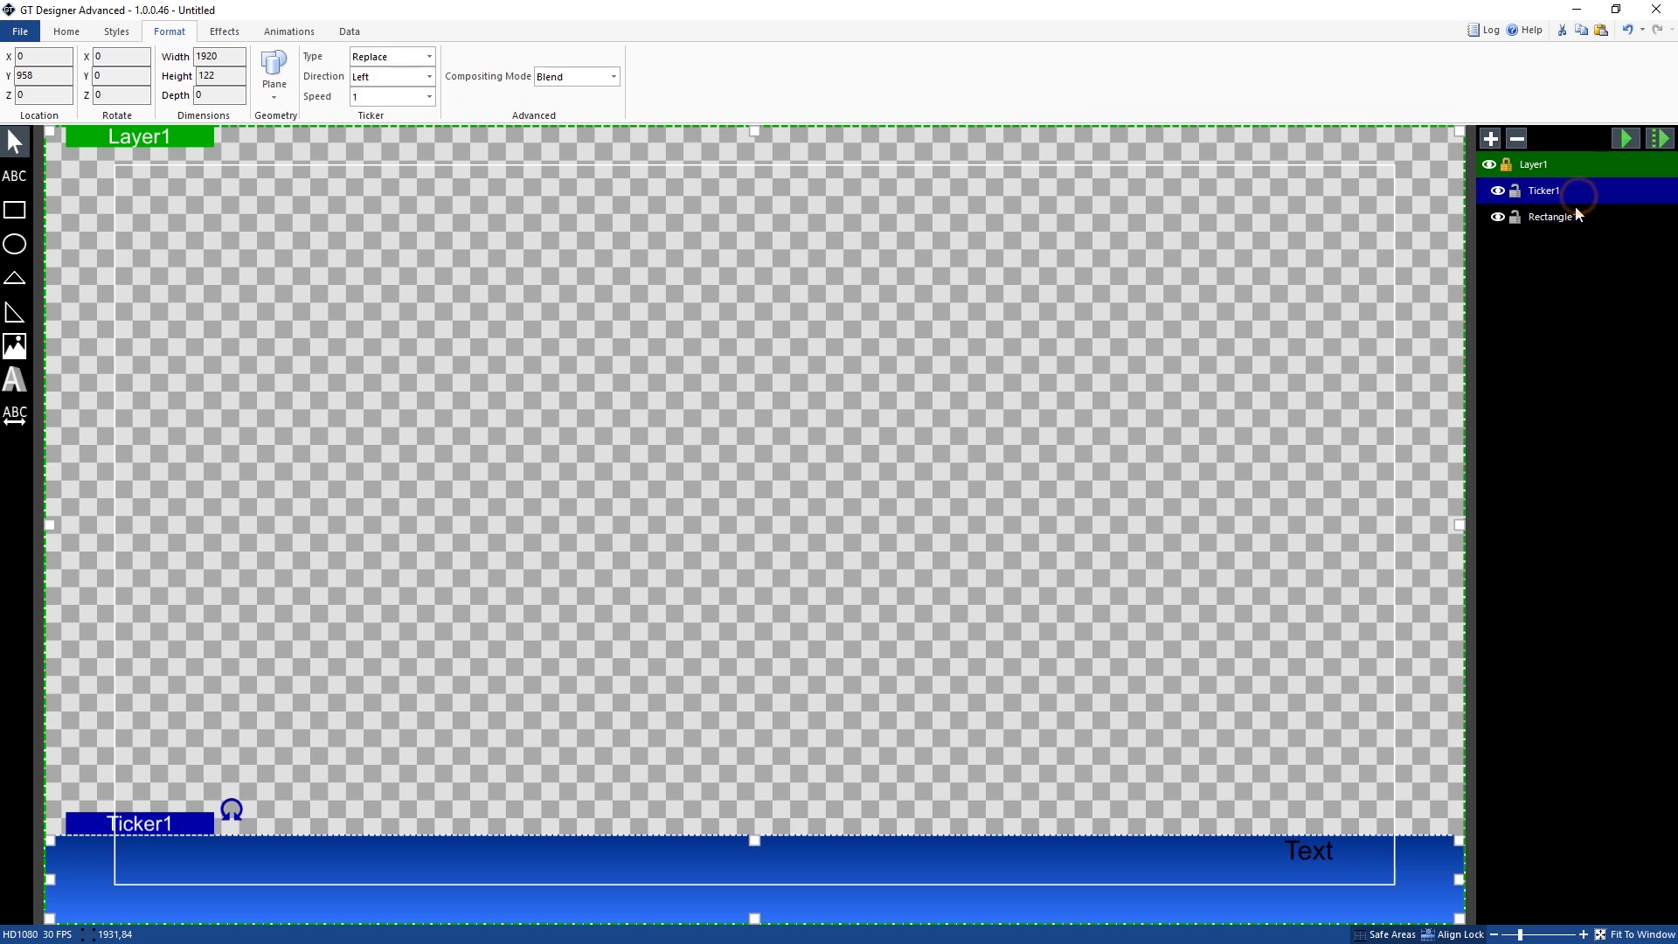
left_click(1579, 218)
left_click(1584, 192)
left_click(67, 32)
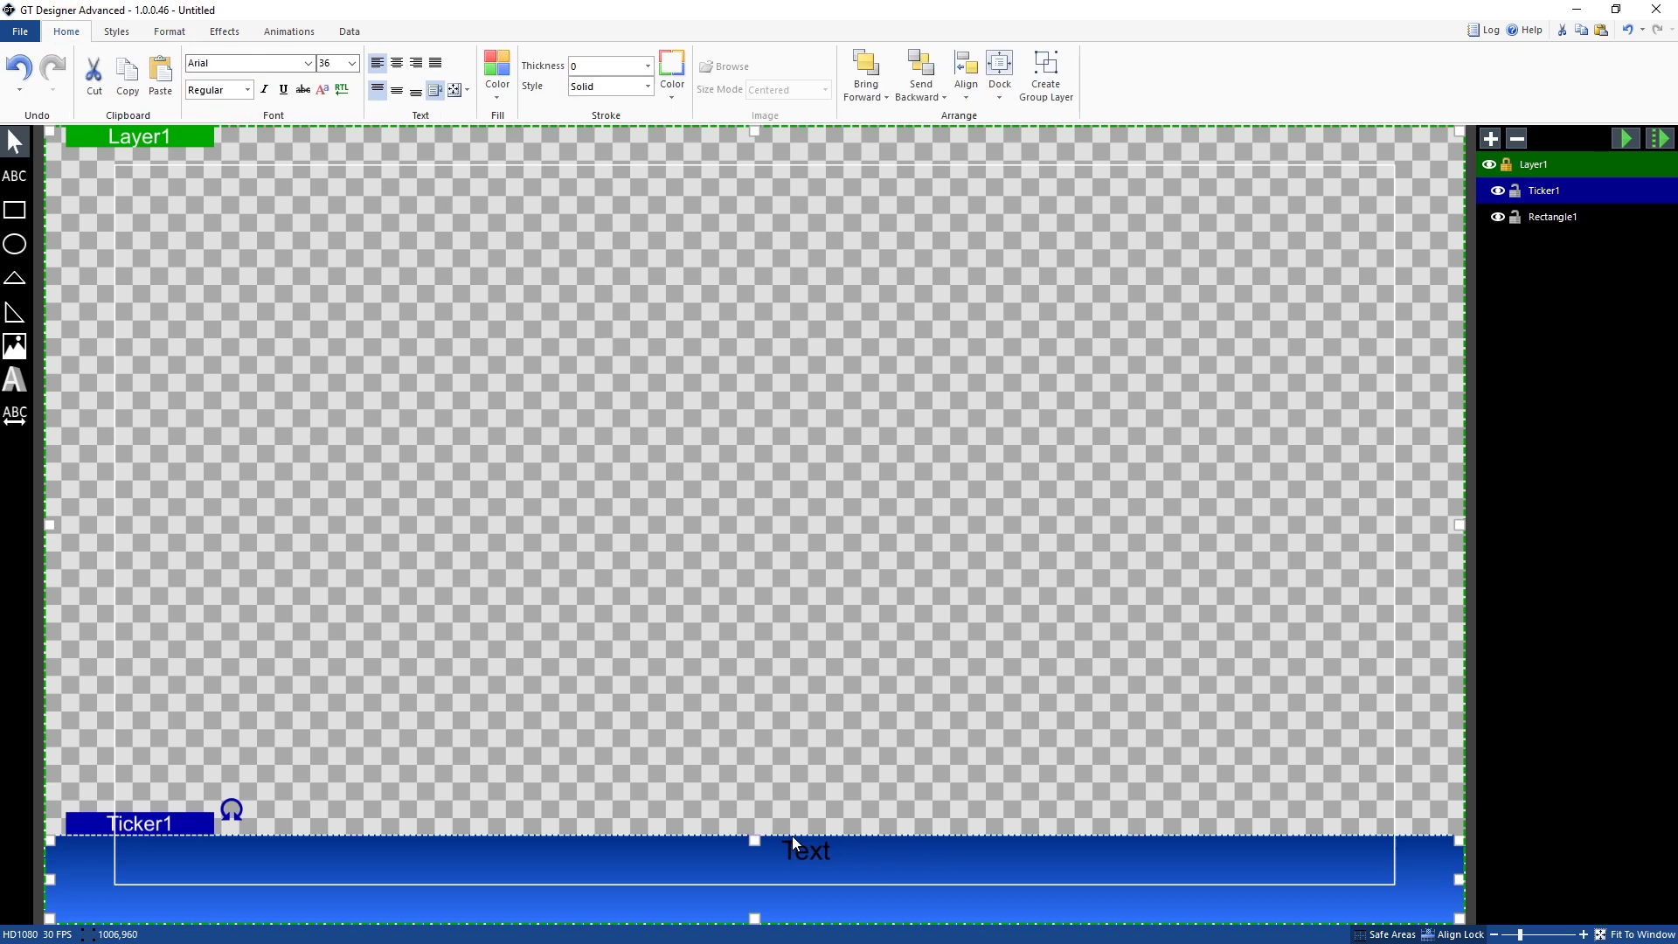
Set the ticker font to Bebas, Bold style, size 72.
left_click(308, 63)
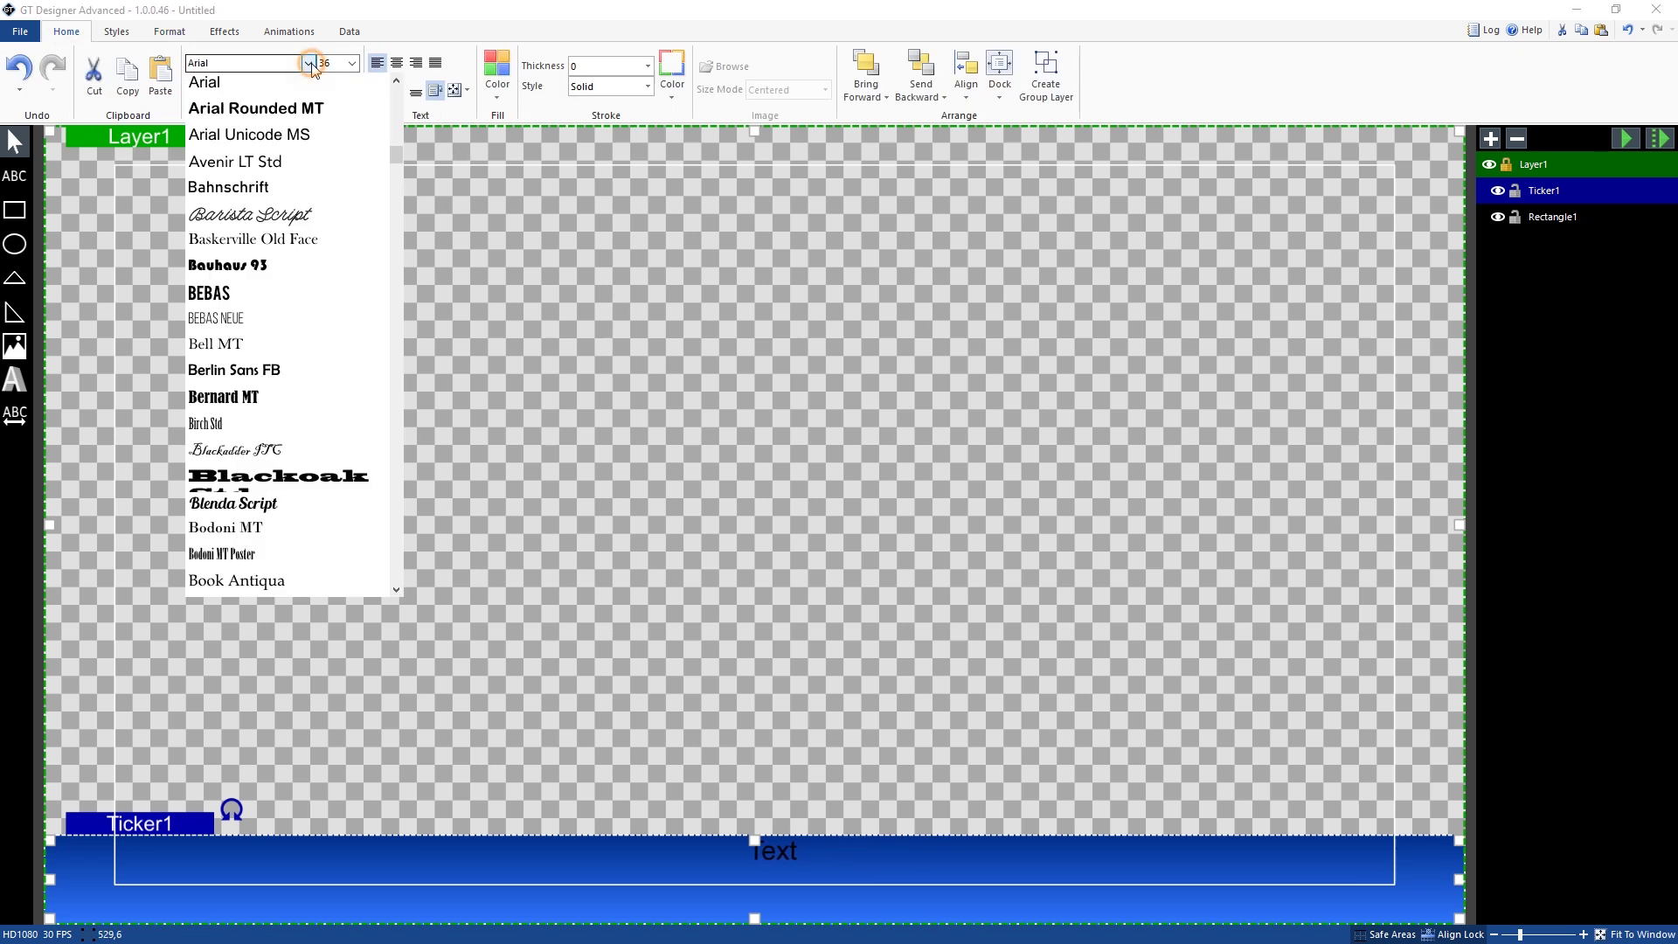
left_click(278, 292)
left_click(247, 89)
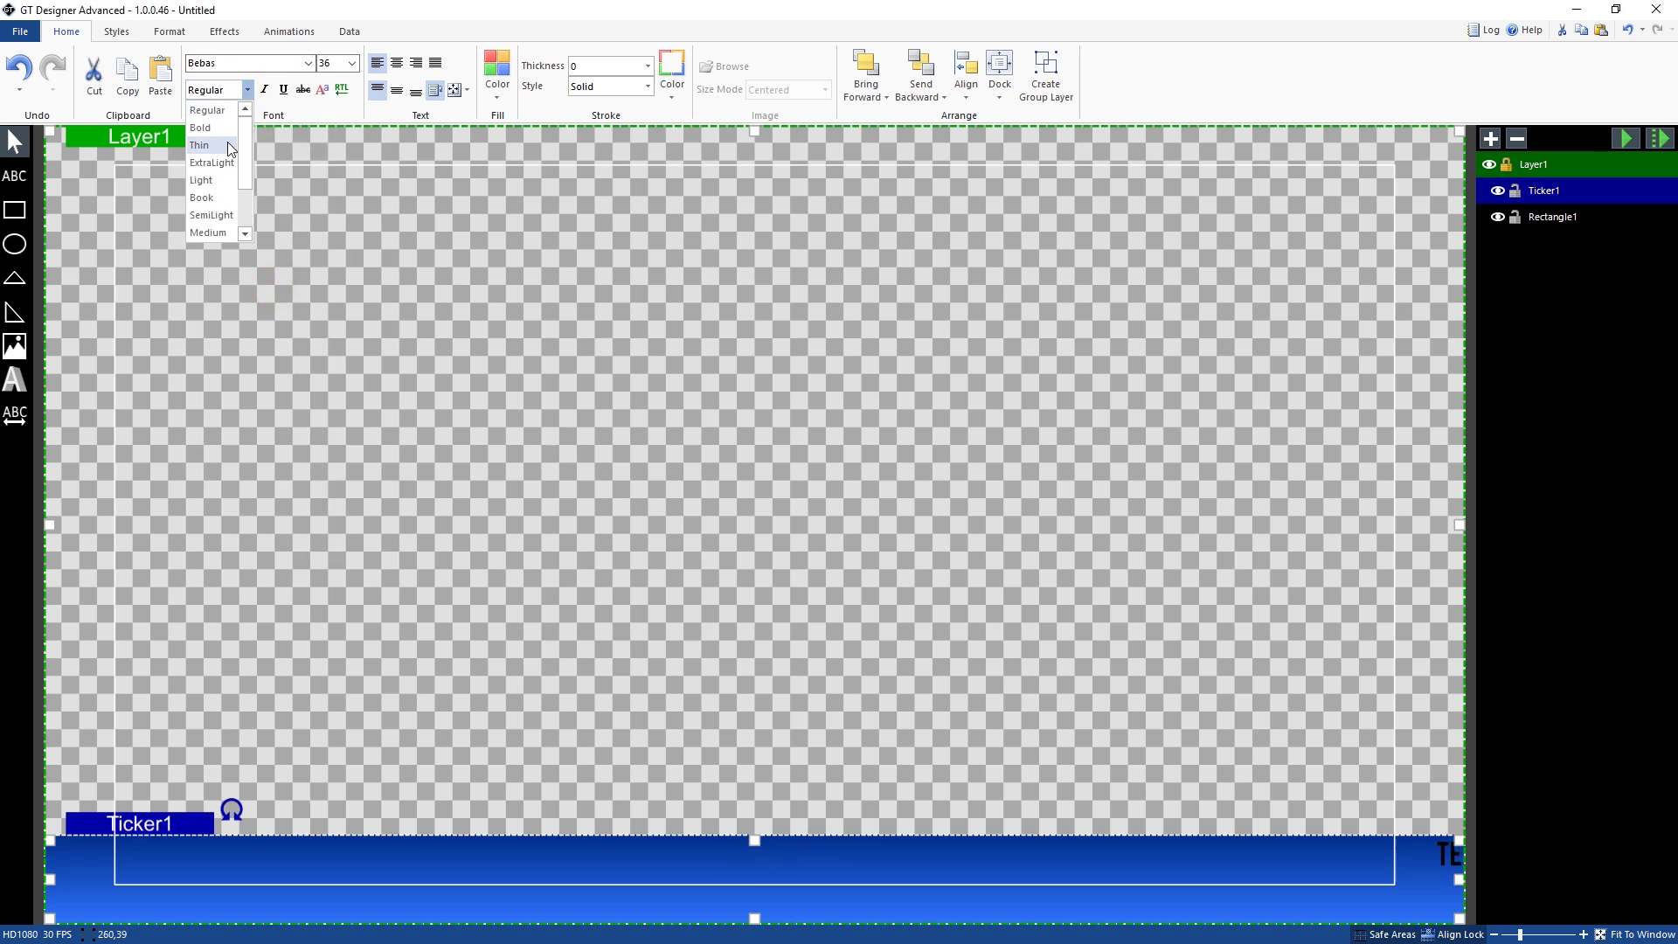
left_click(228, 129)
left_click(351, 63)
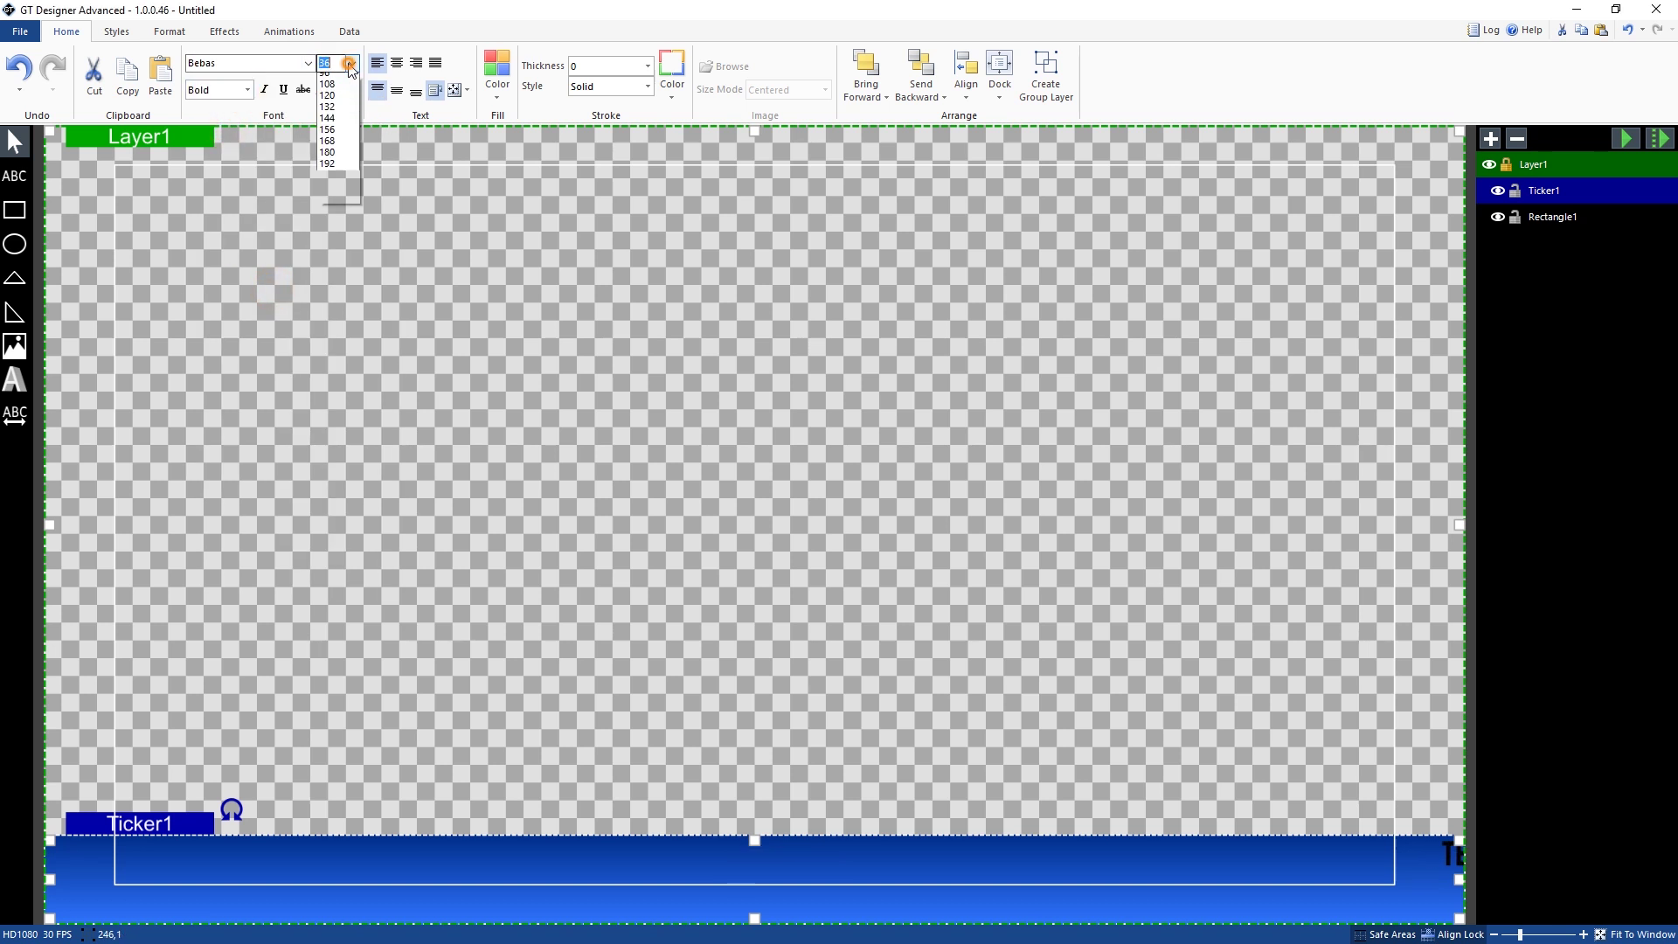
left_click(332, 264)
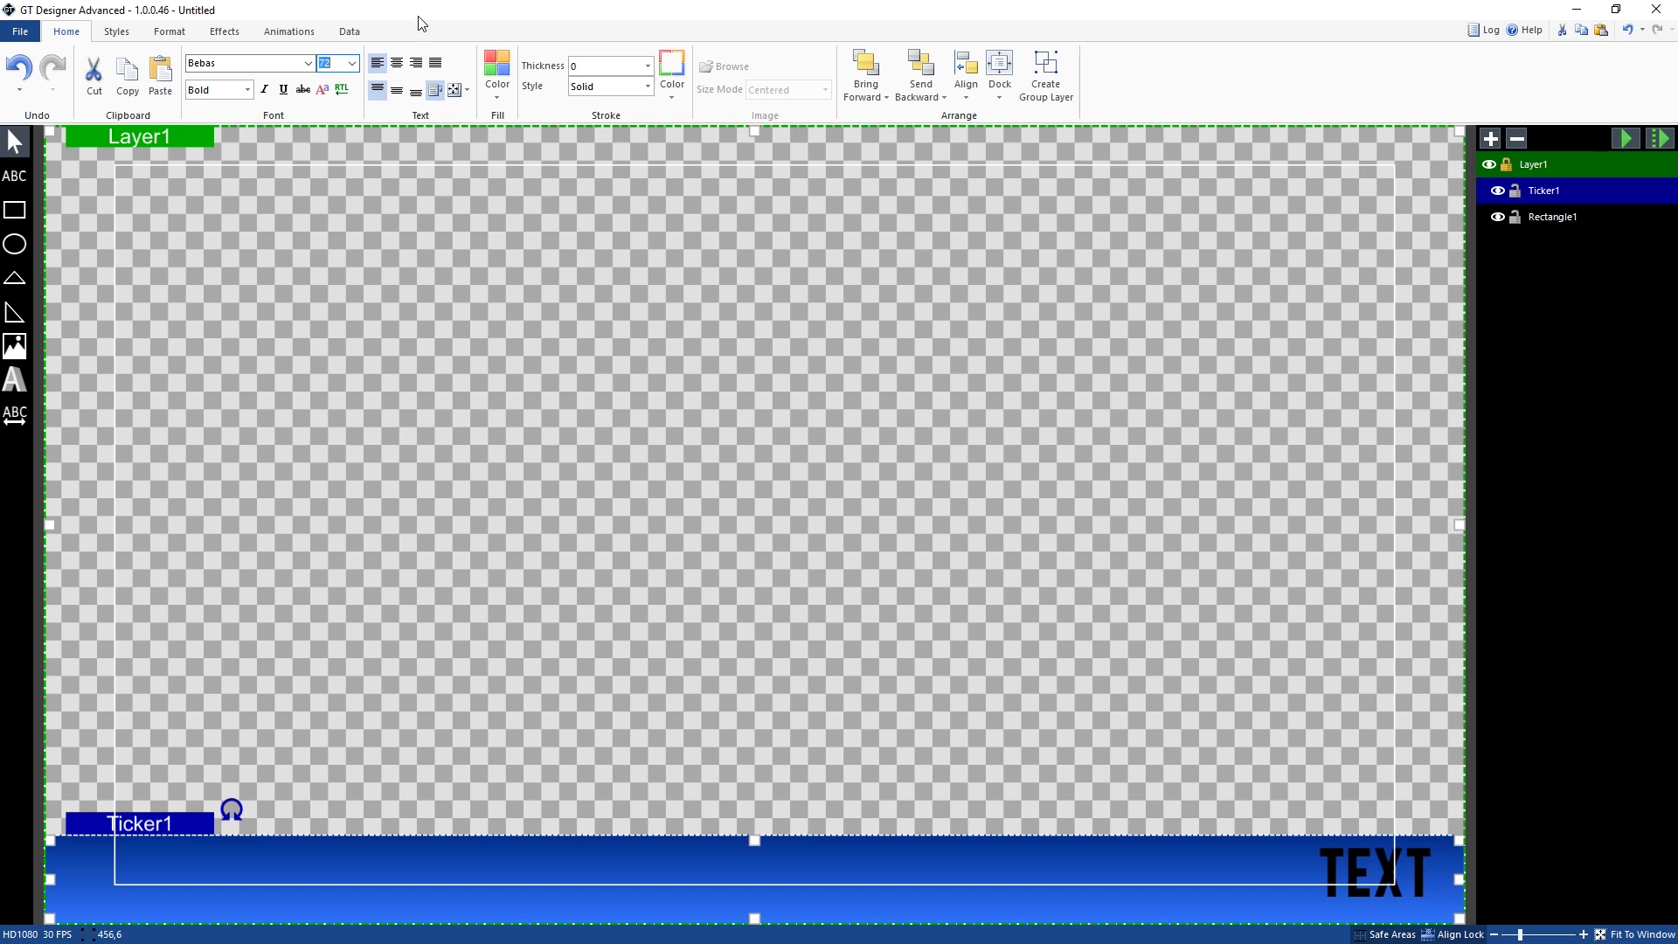
Centre the ticker text vertically, make it white, and check its text unchanged.
left_click(395, 94)
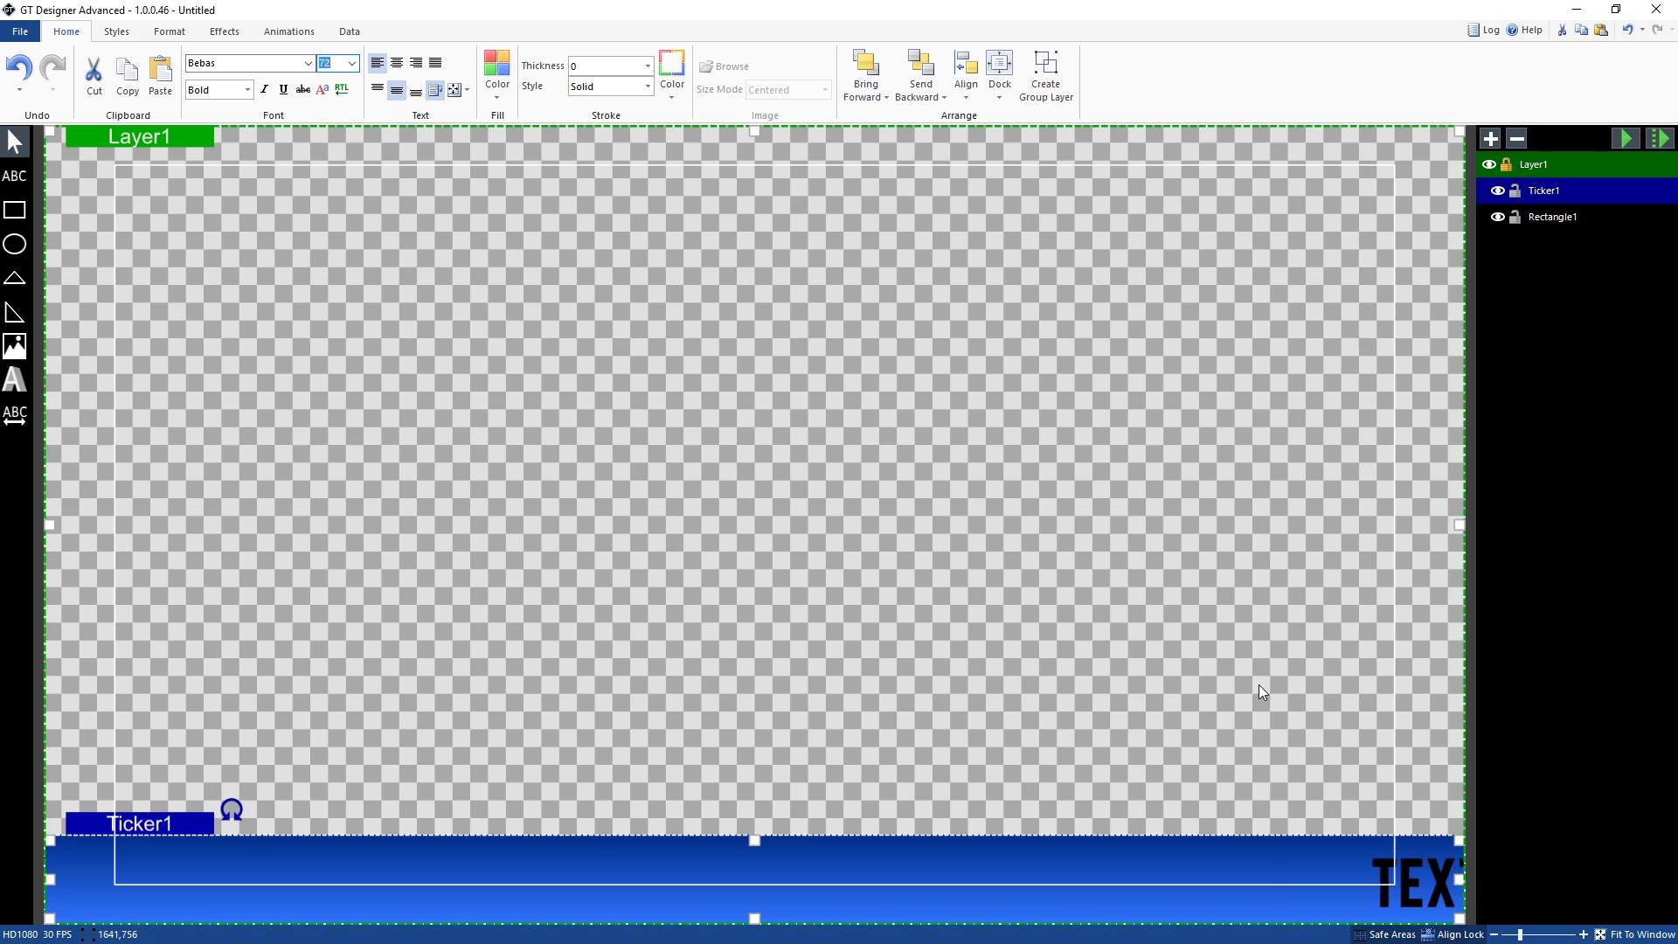
left_click(454, 91)
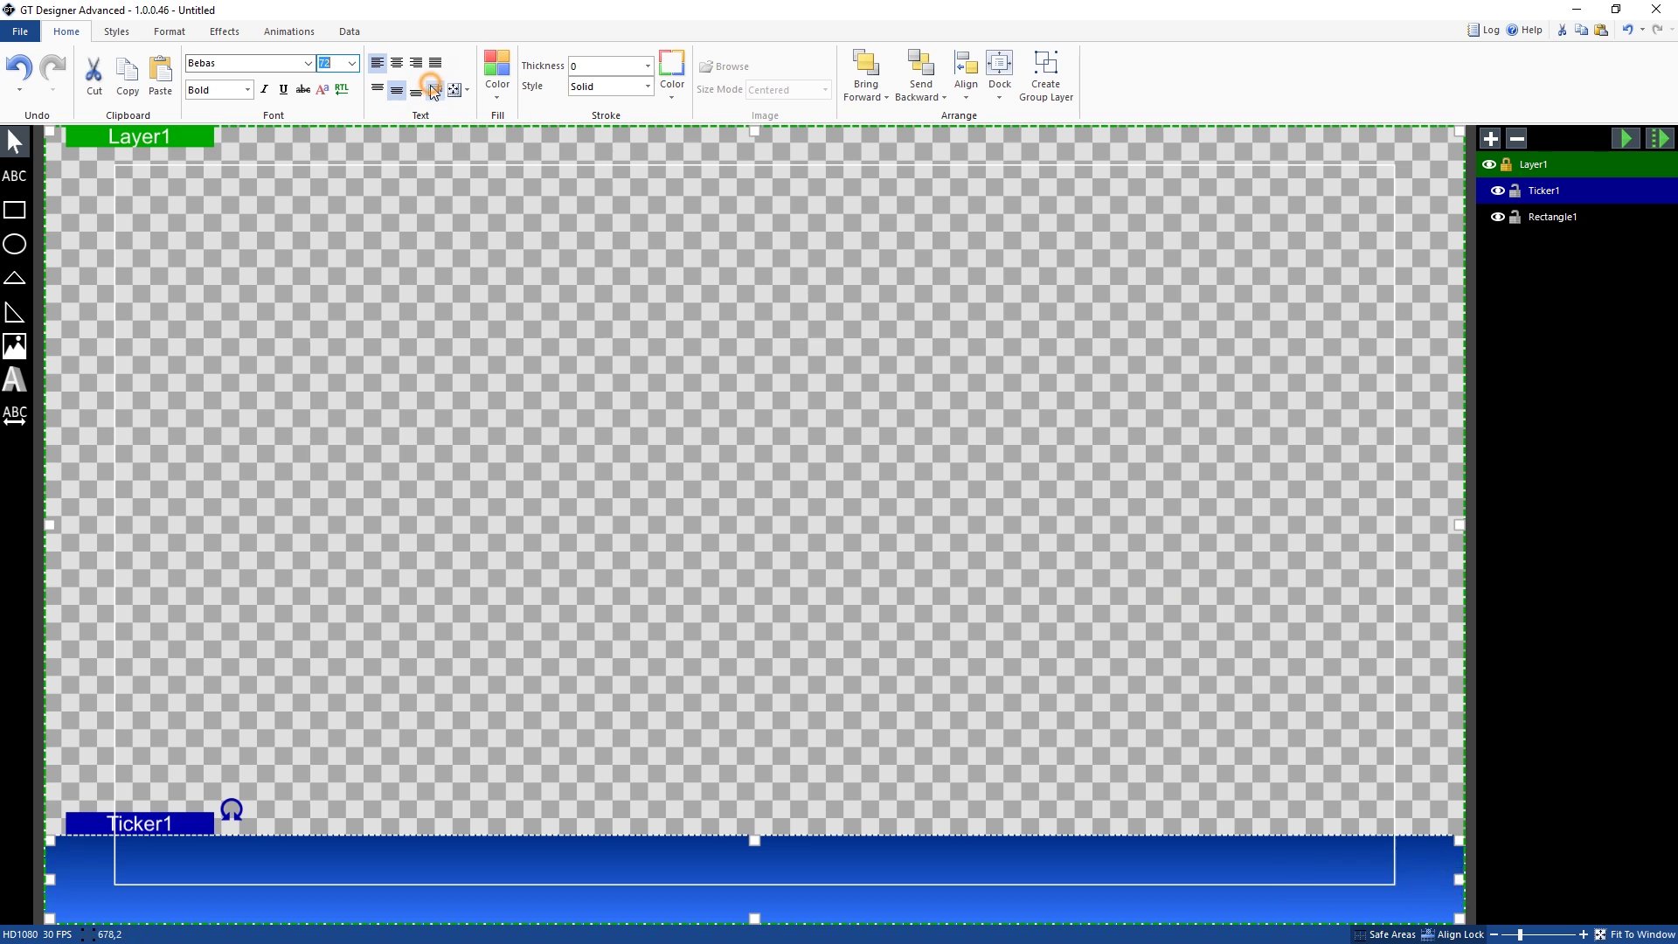
left_click(496, 87)
left_click(652, 115)
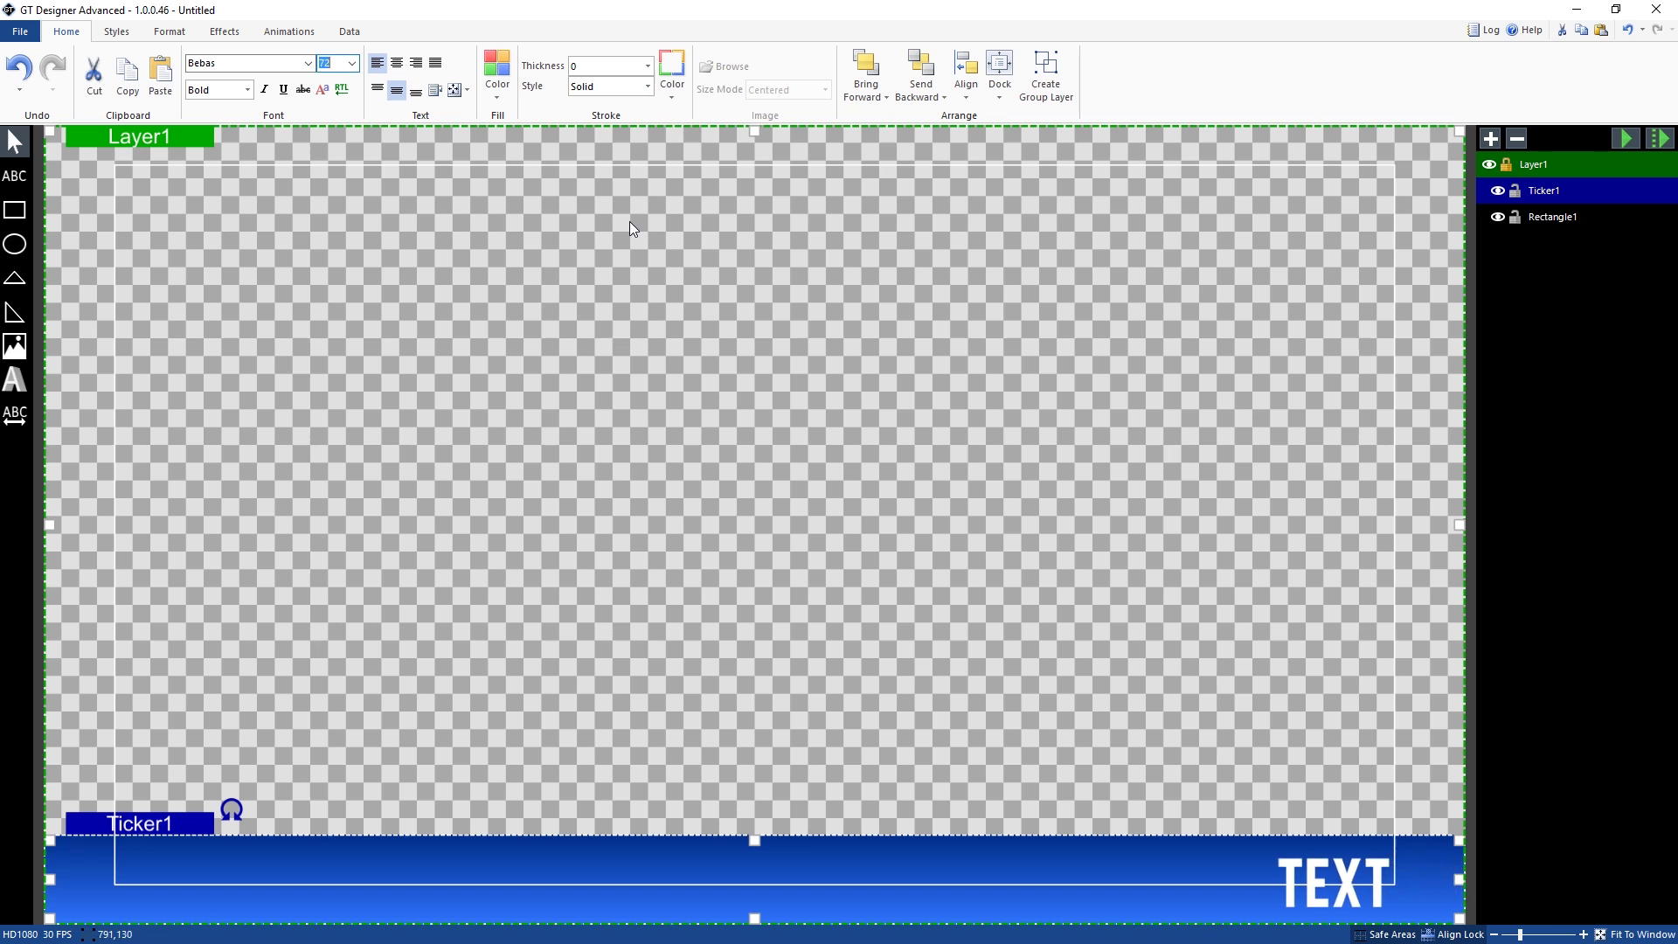
double_click(1265, 839)
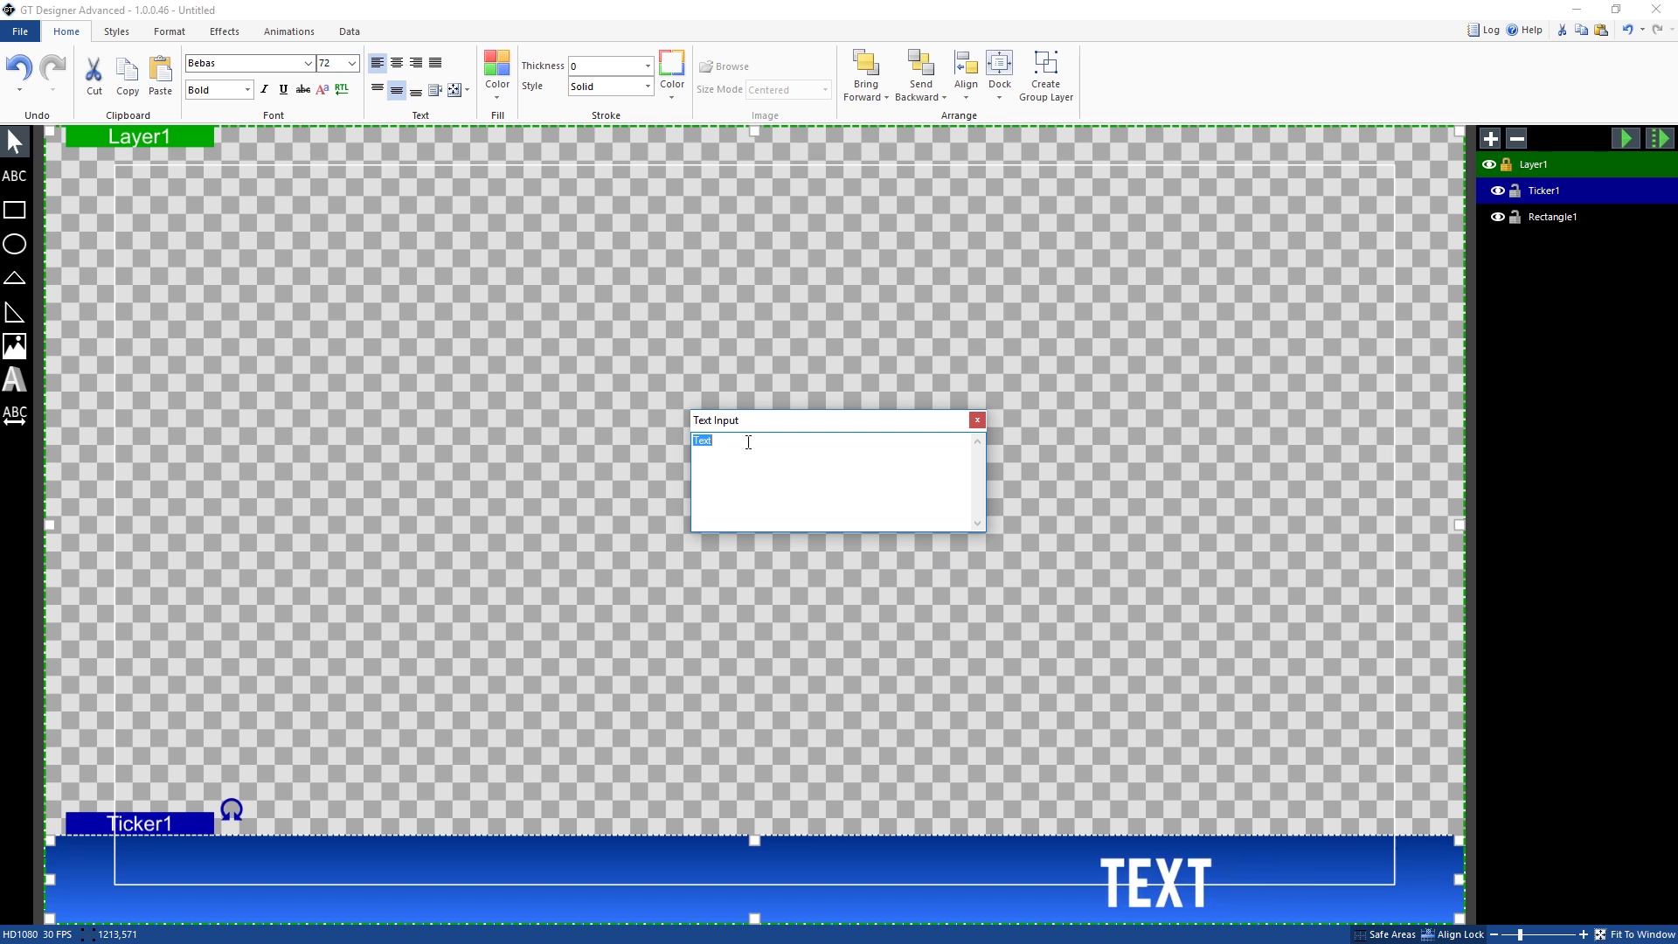
left_click(981, 419)
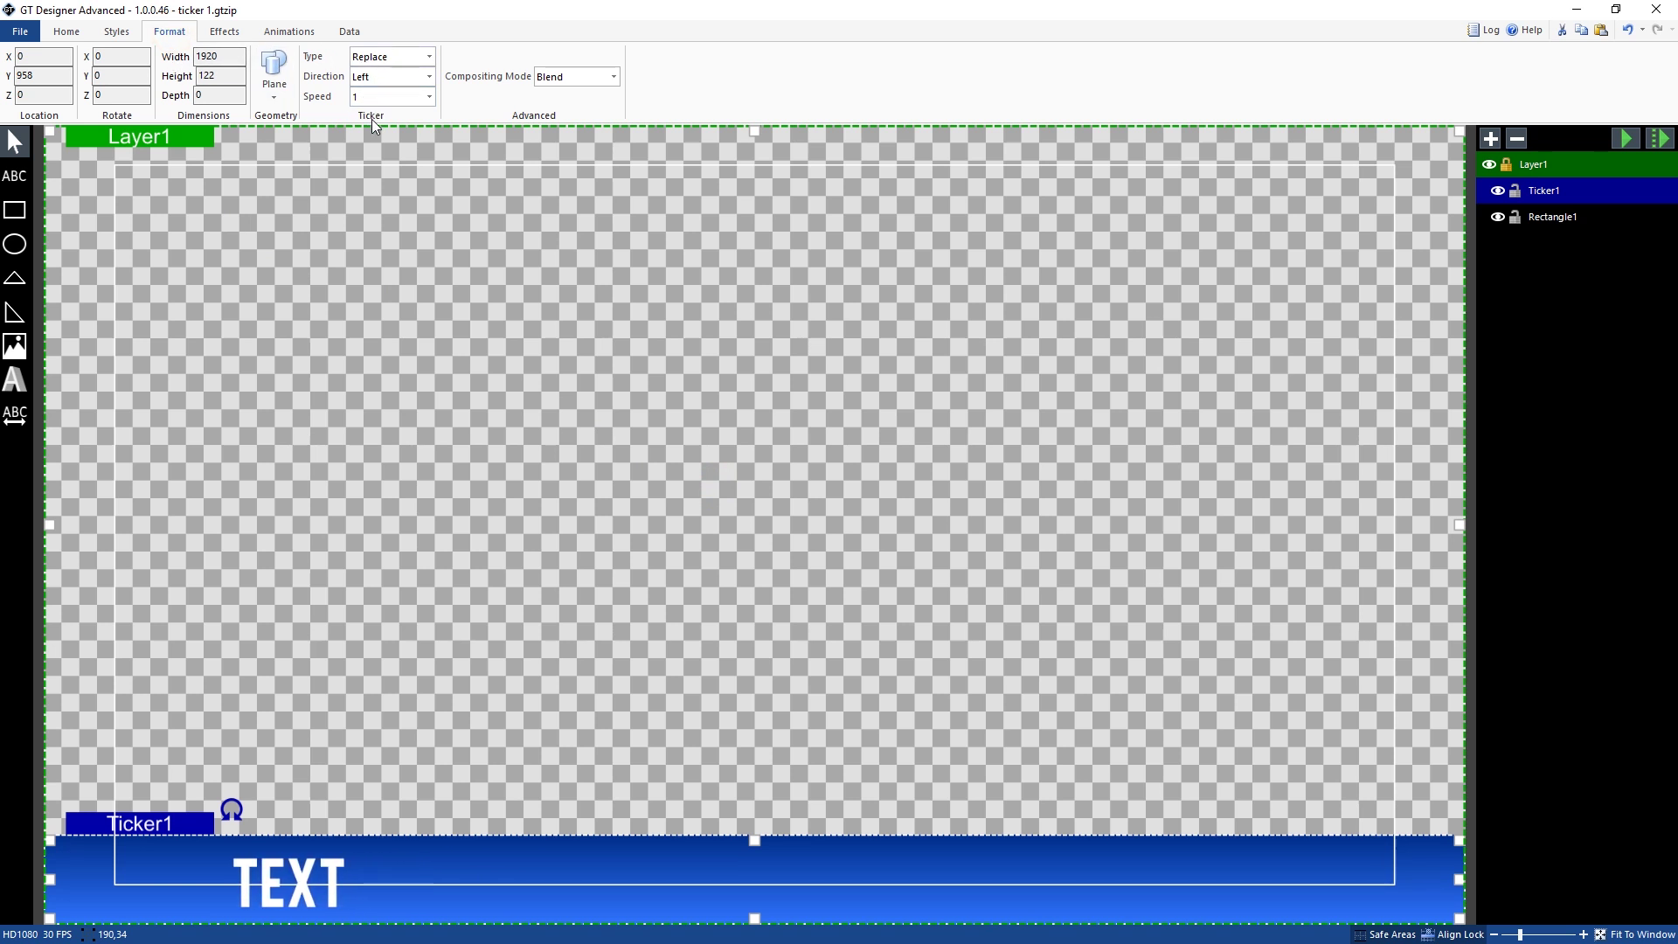
Keep the ticker in Replace mode, scrolling left at speed 1 after trying Right.
left_click(402, 58)
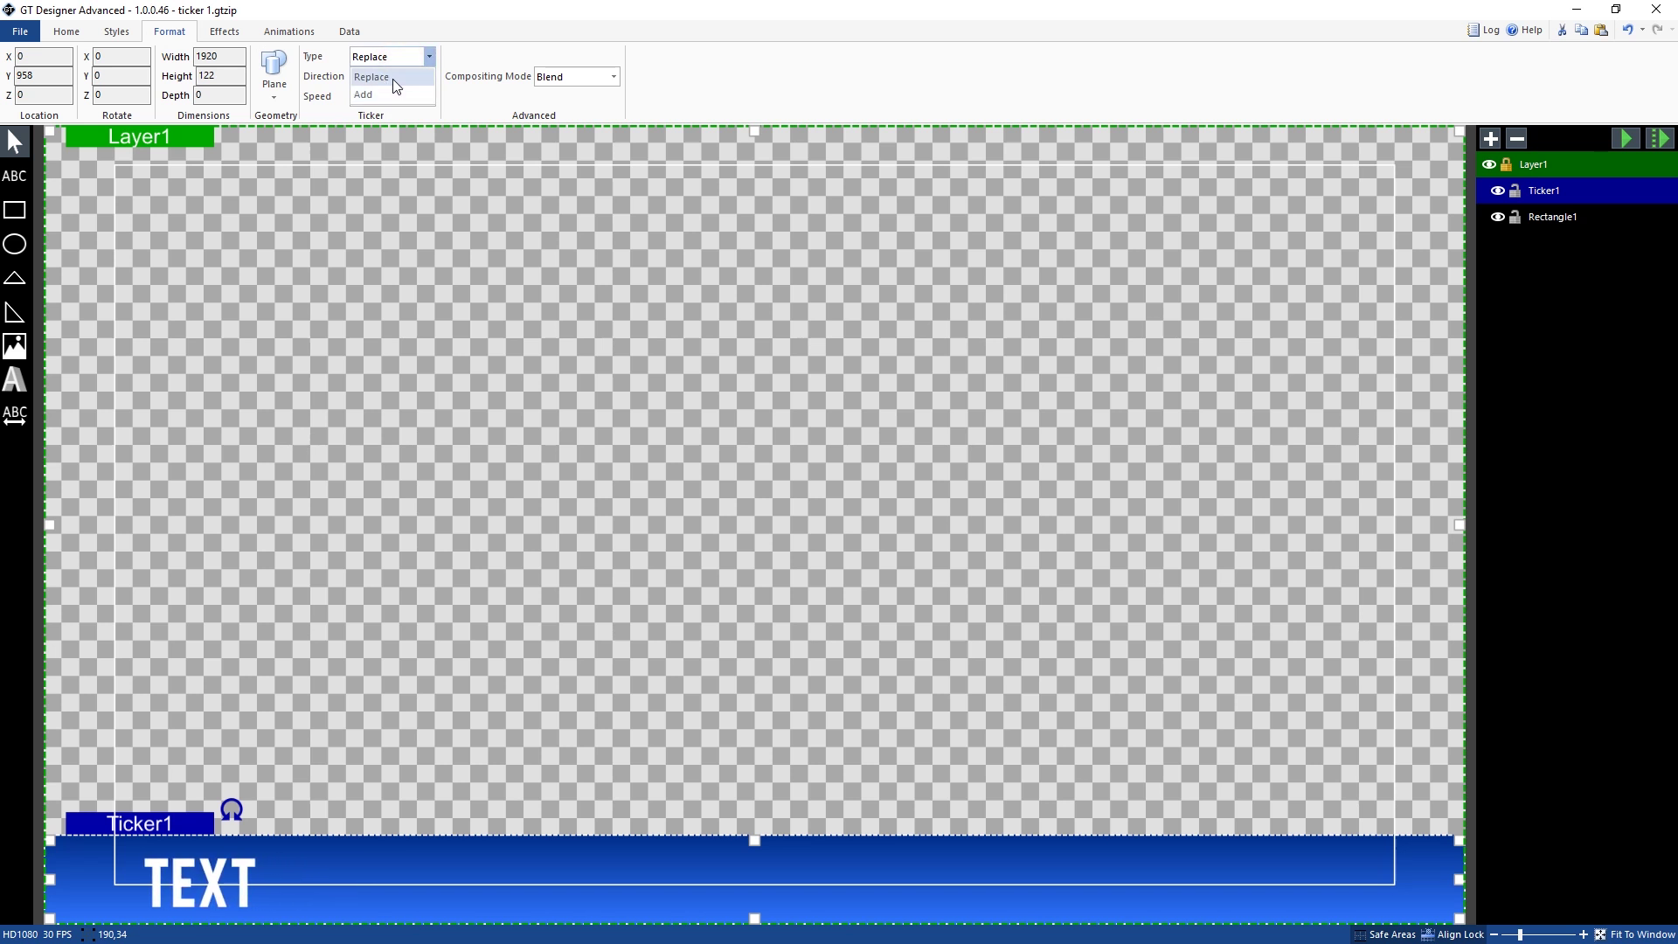
left_click(393, 79)
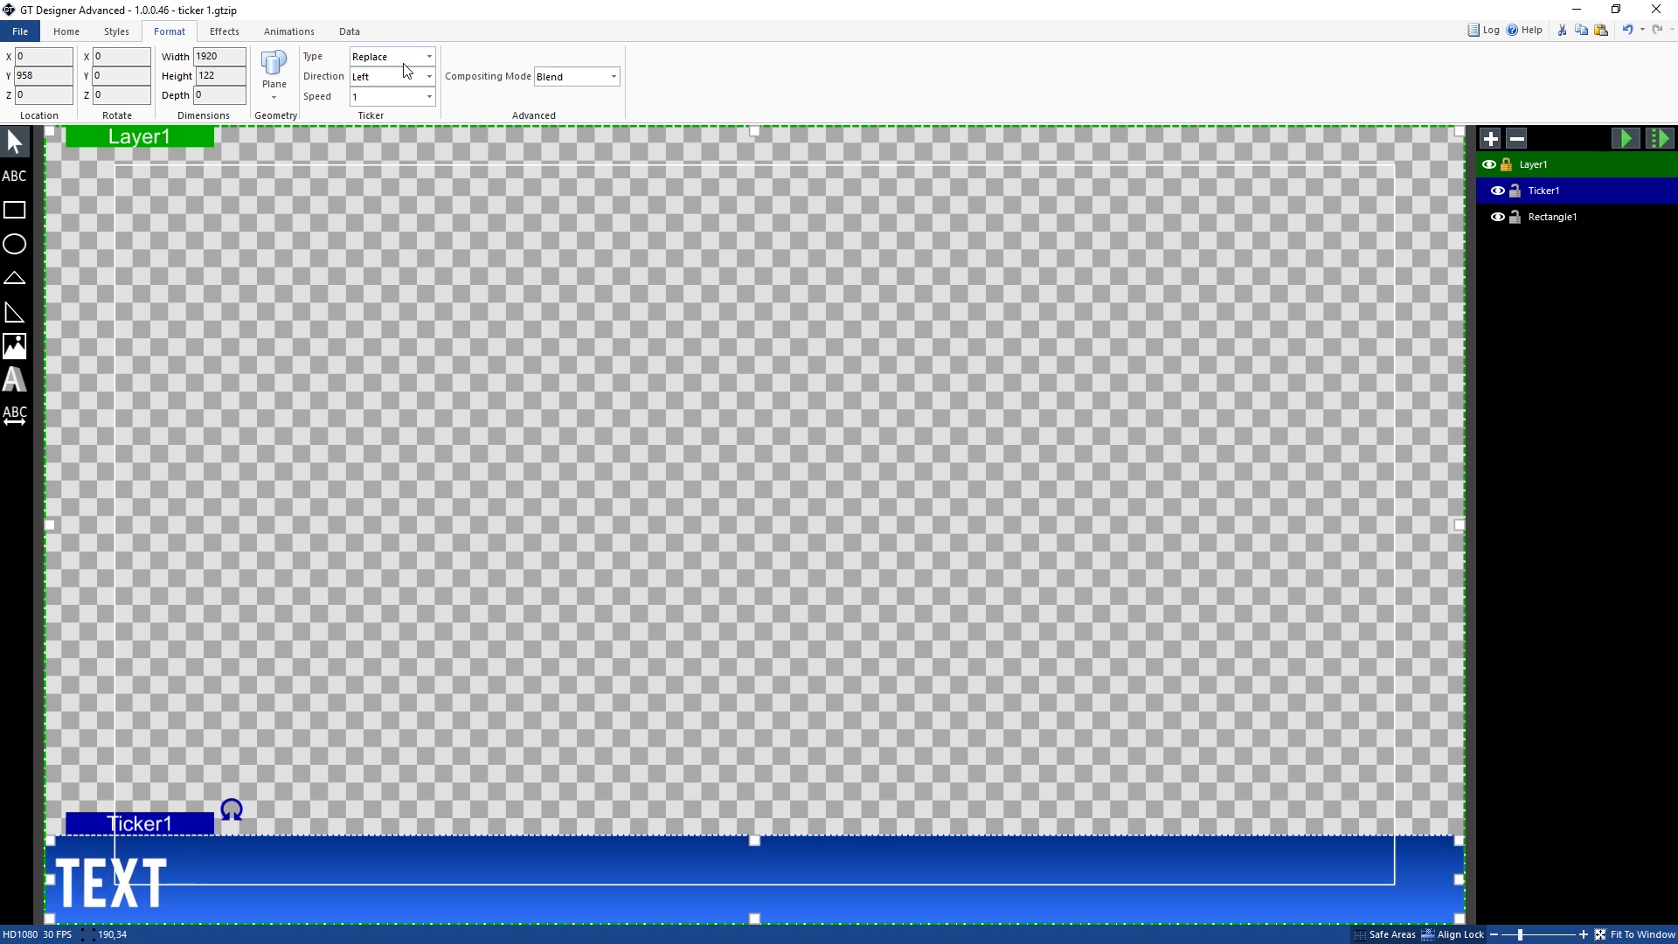
left_click(447, 57)
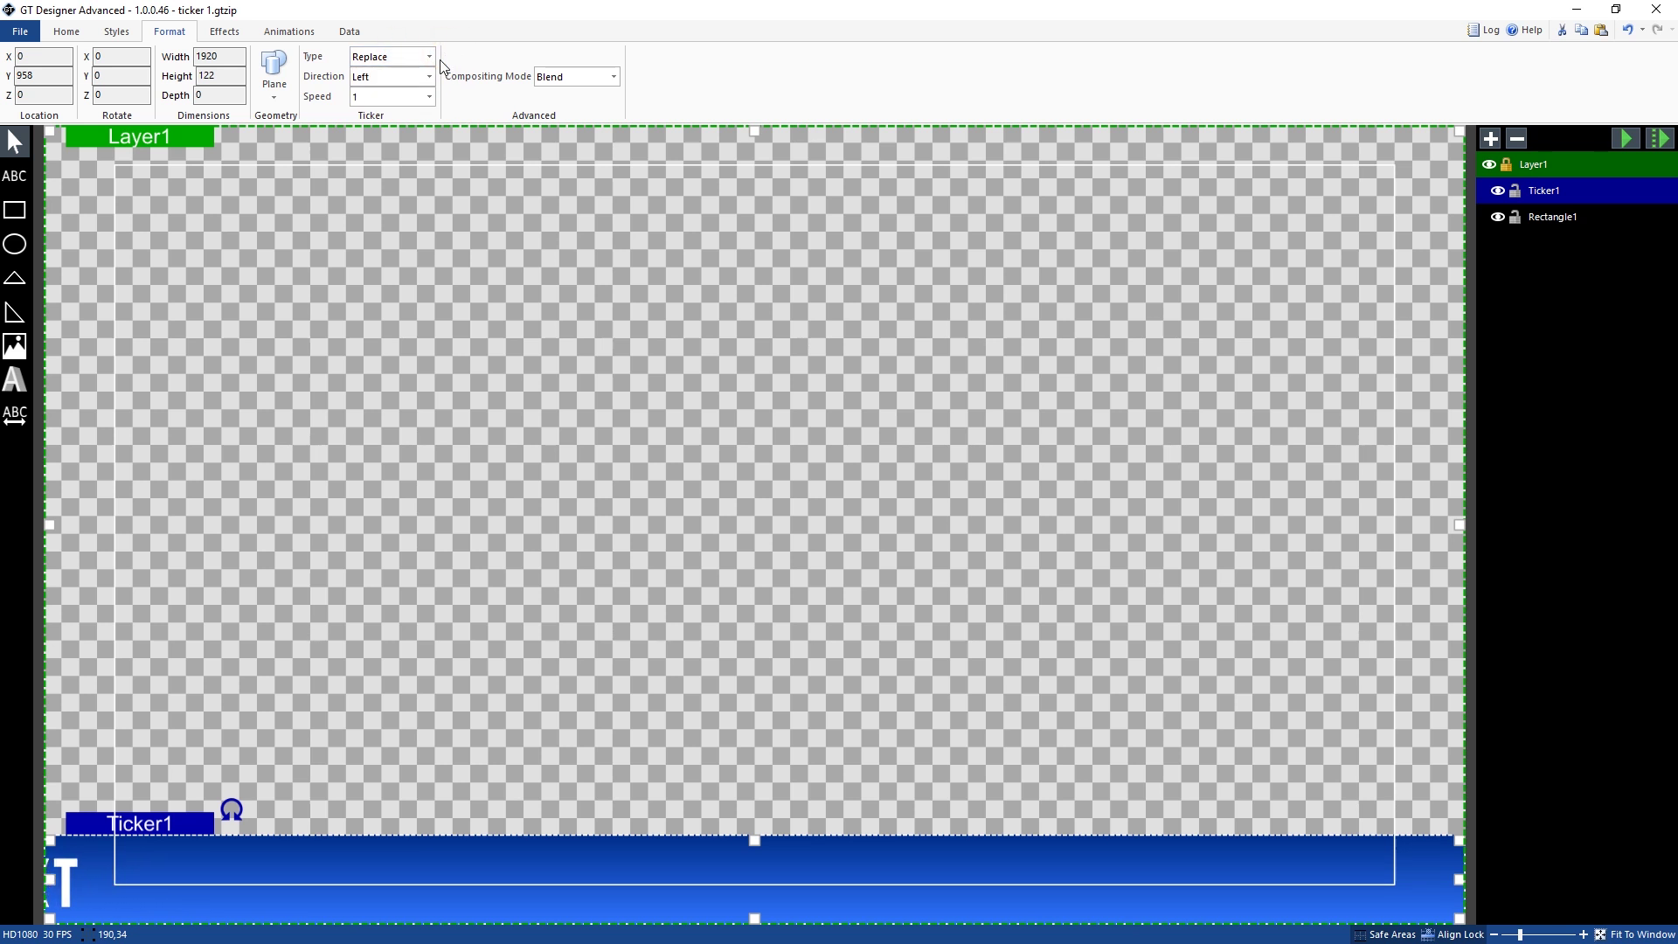
left_click(365, 78)
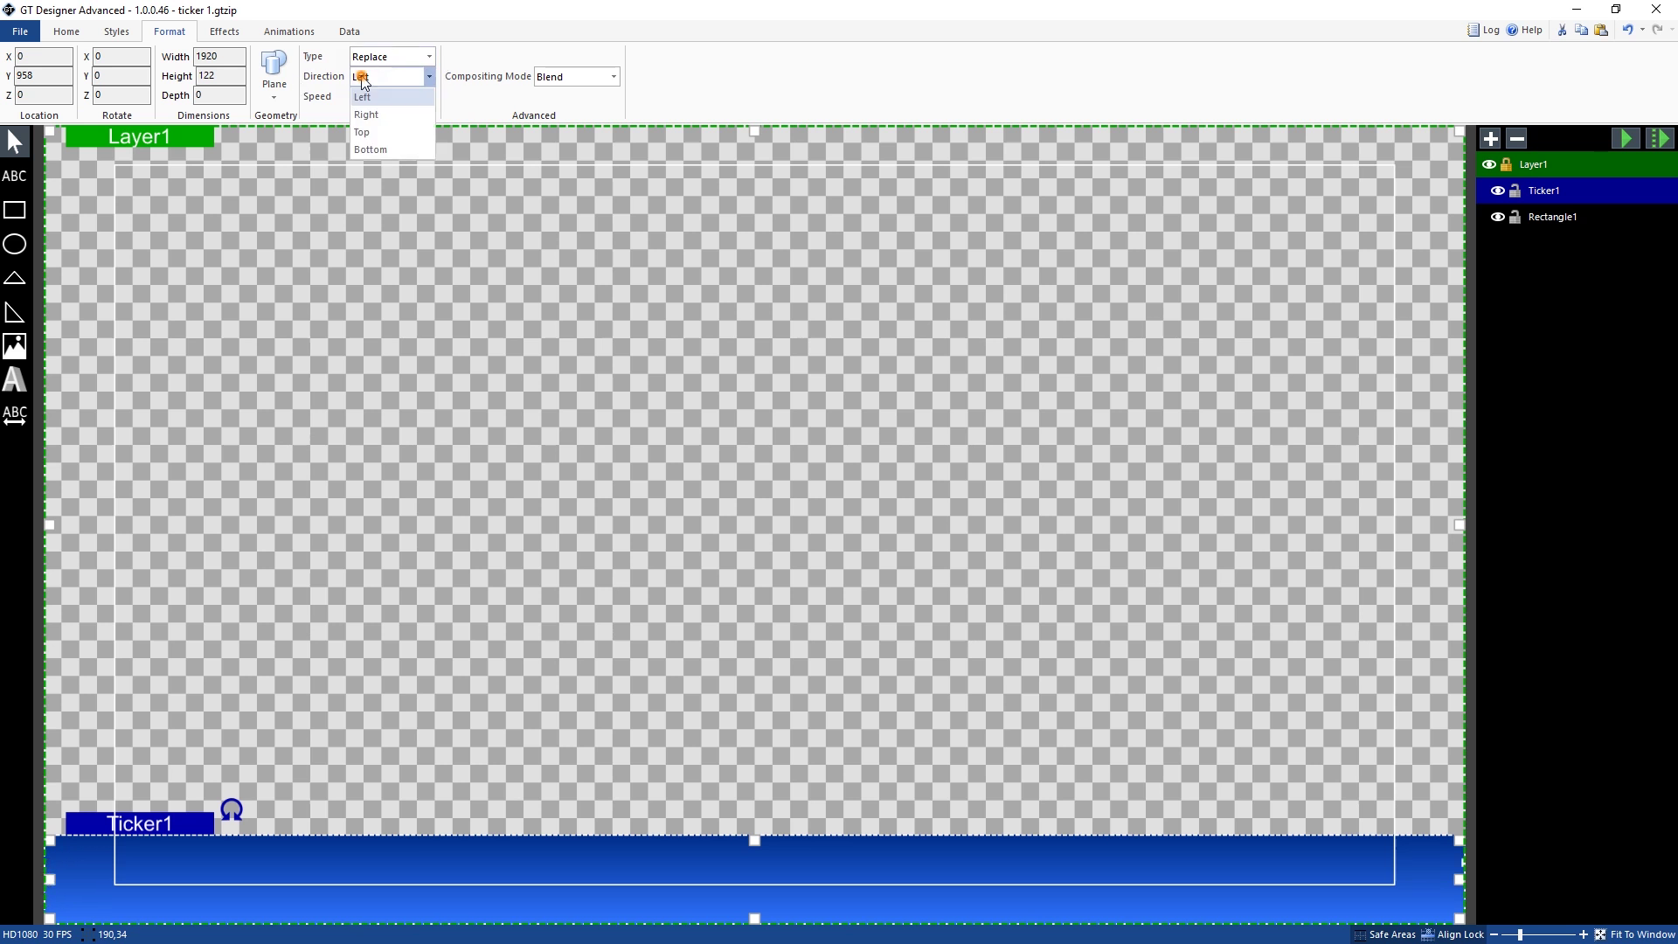
left_click(401, 116)
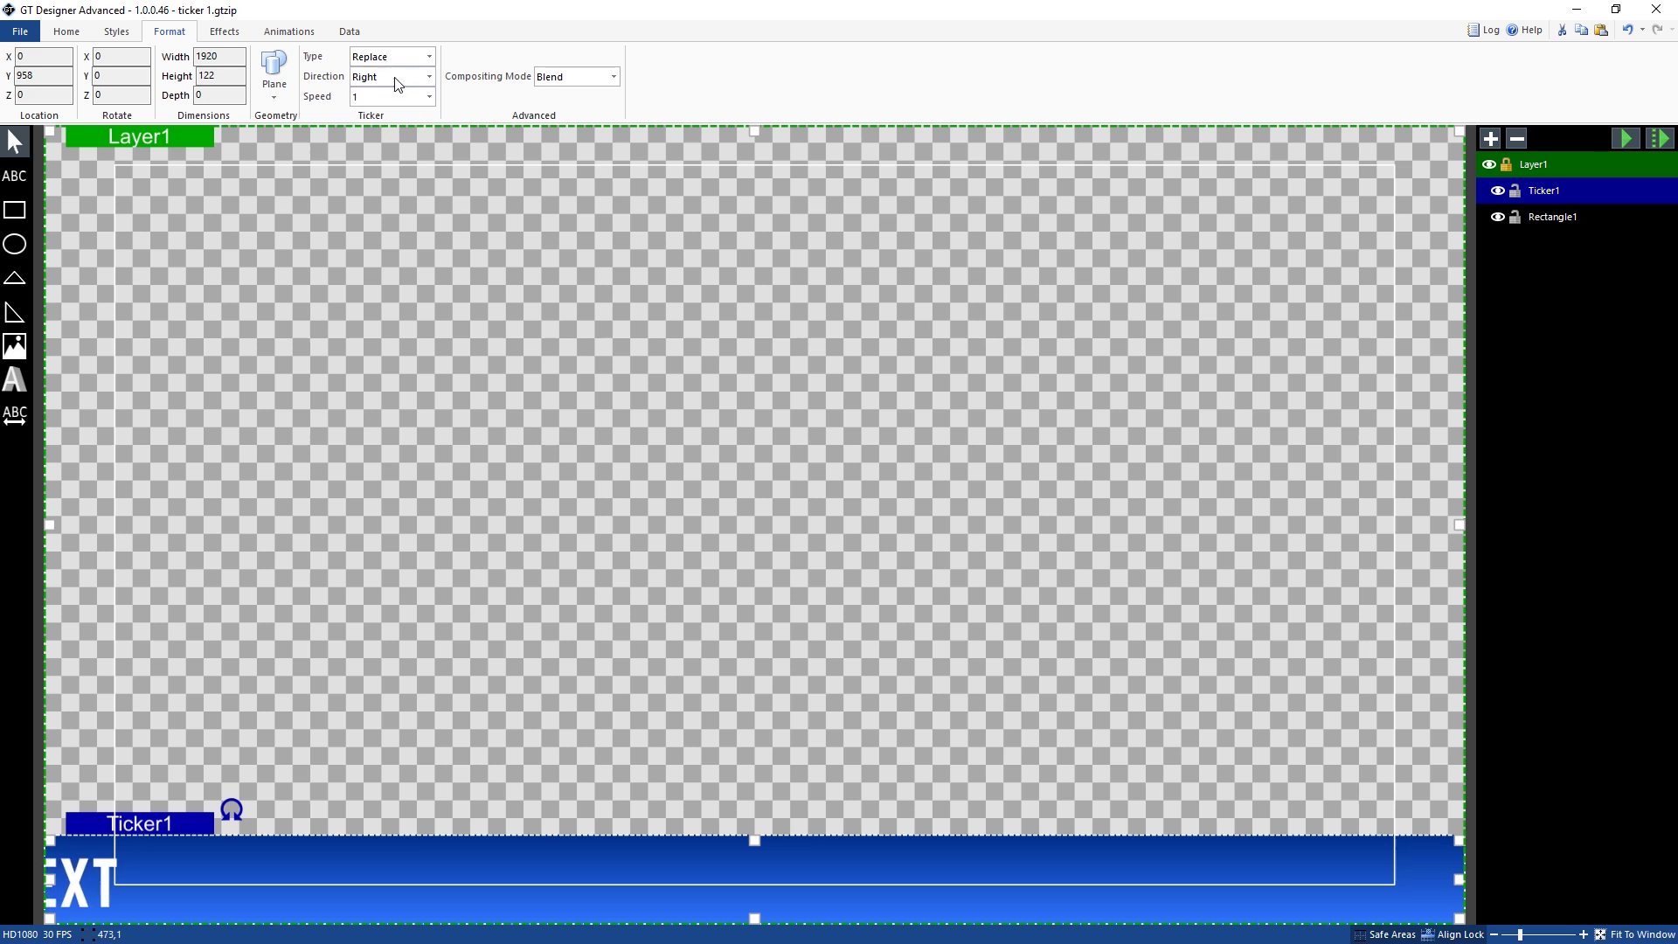
left_click(396, 78)
left_click(401, 97)
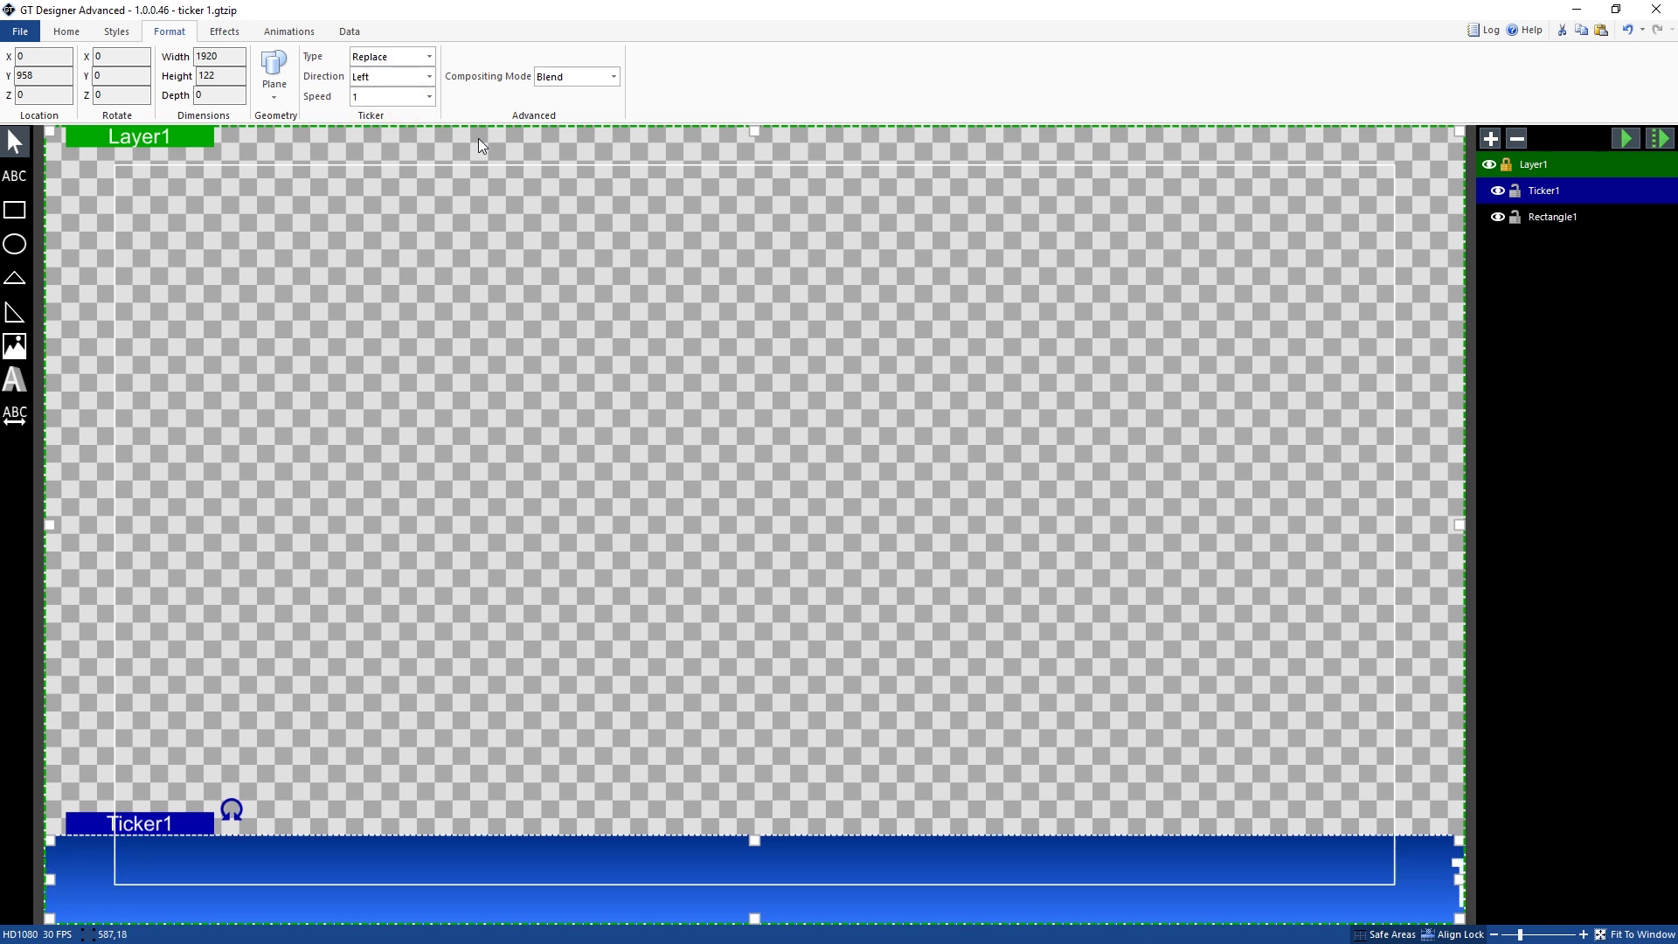
left_click(429, 96)
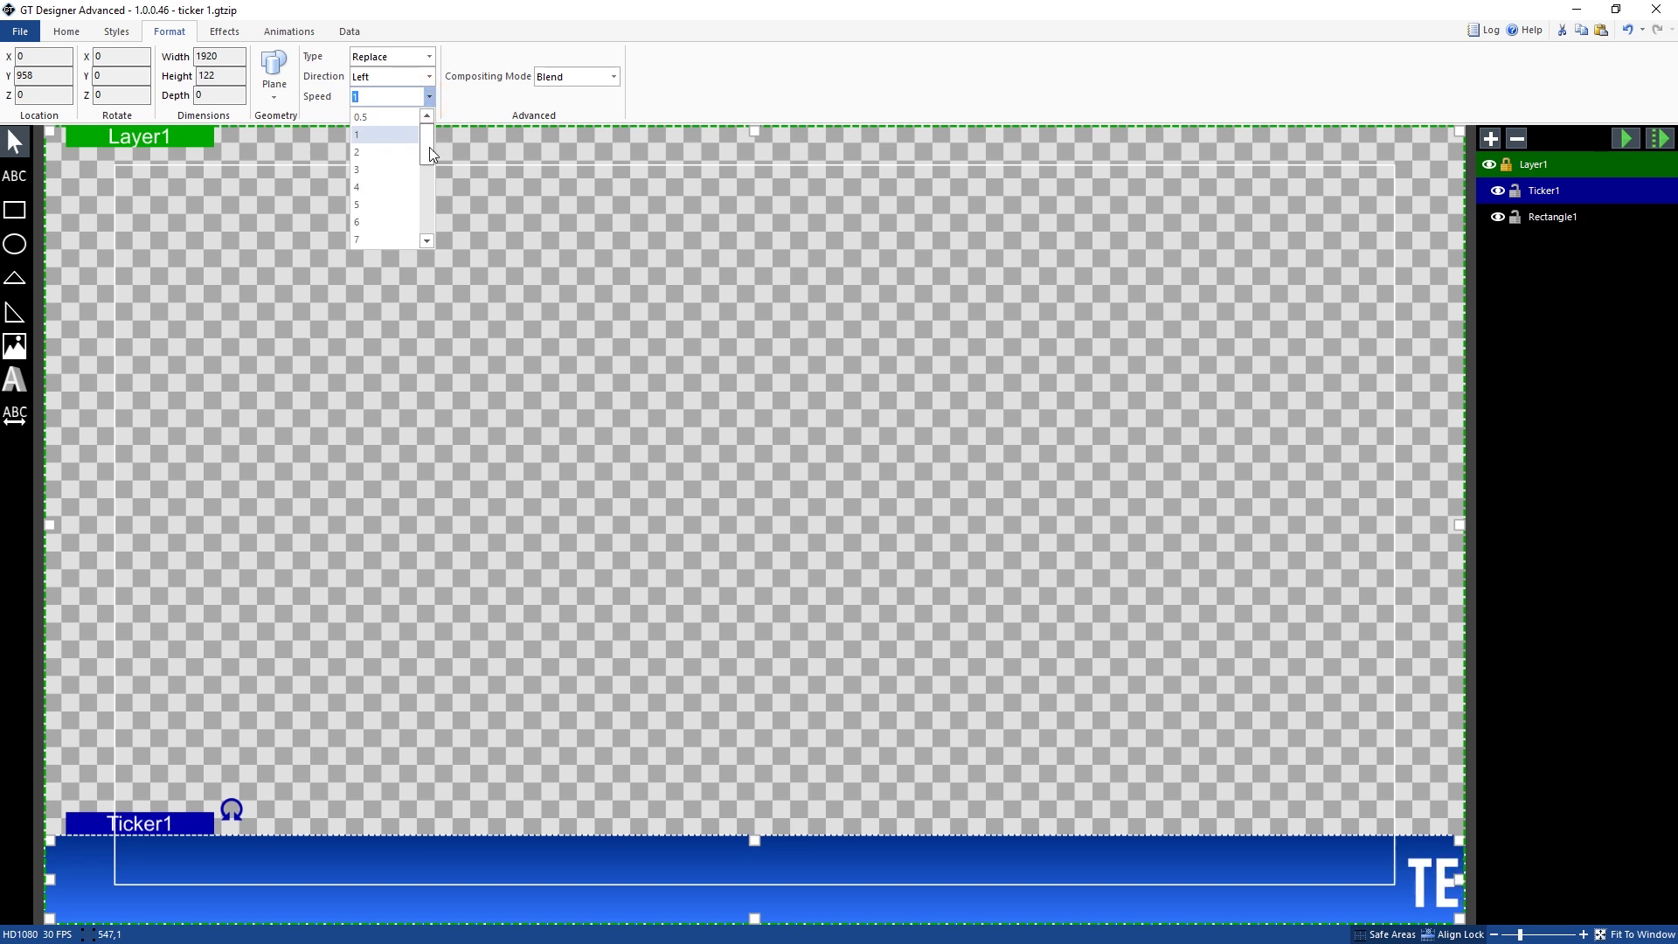
left_click(382, 135)
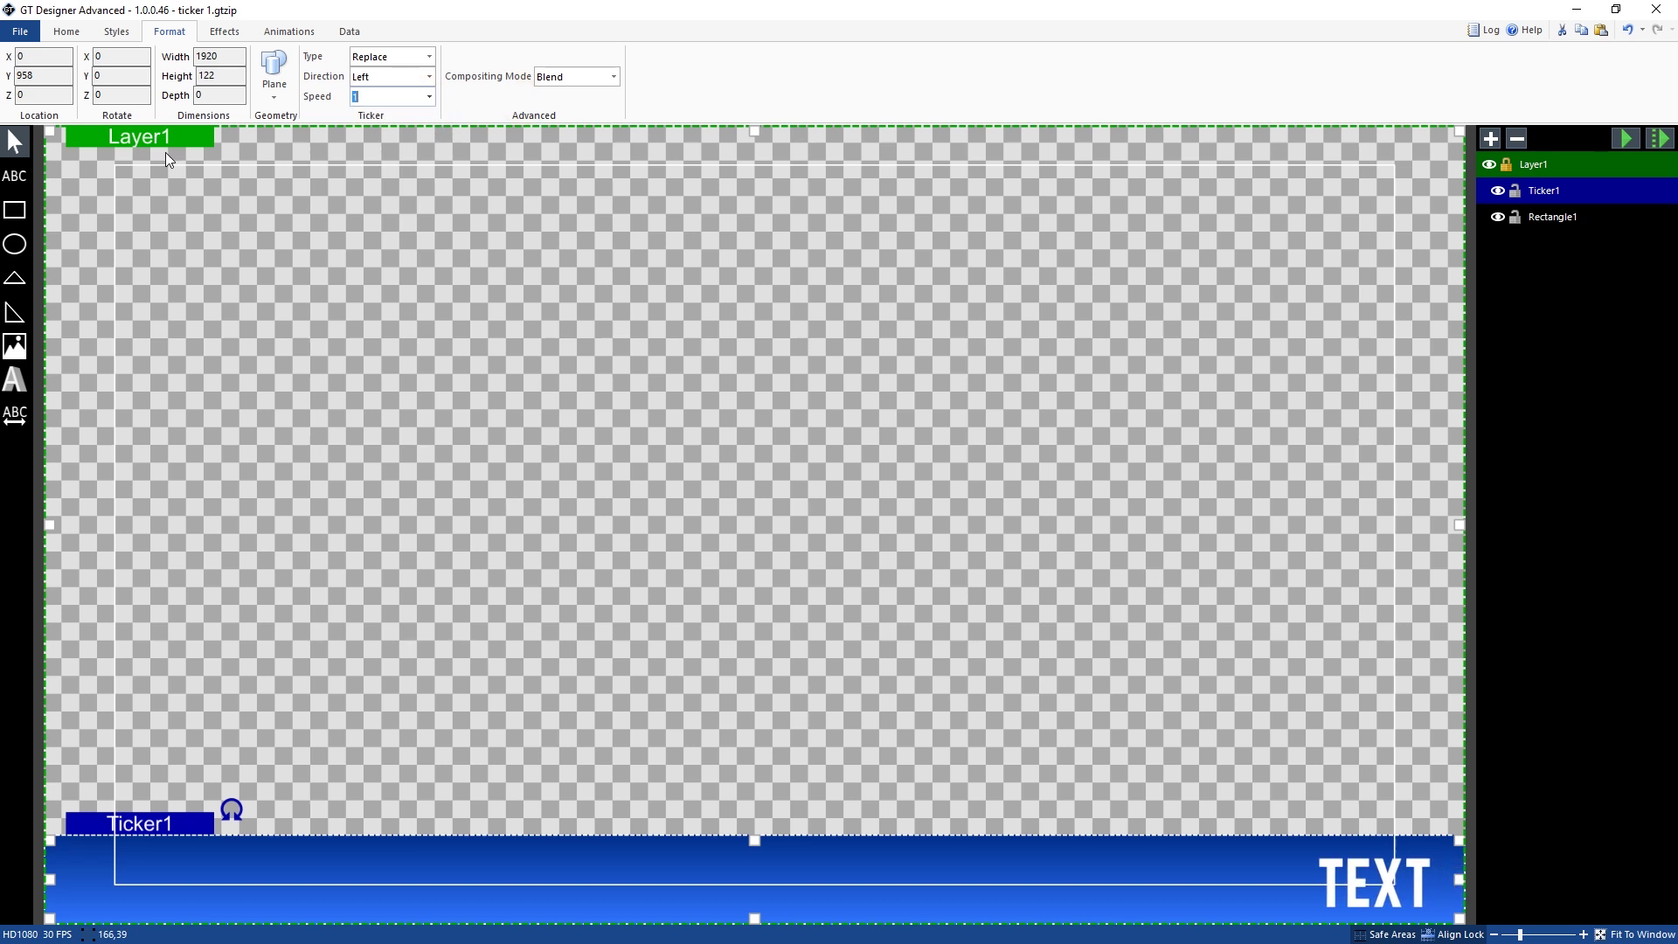
left_click(20, 31)
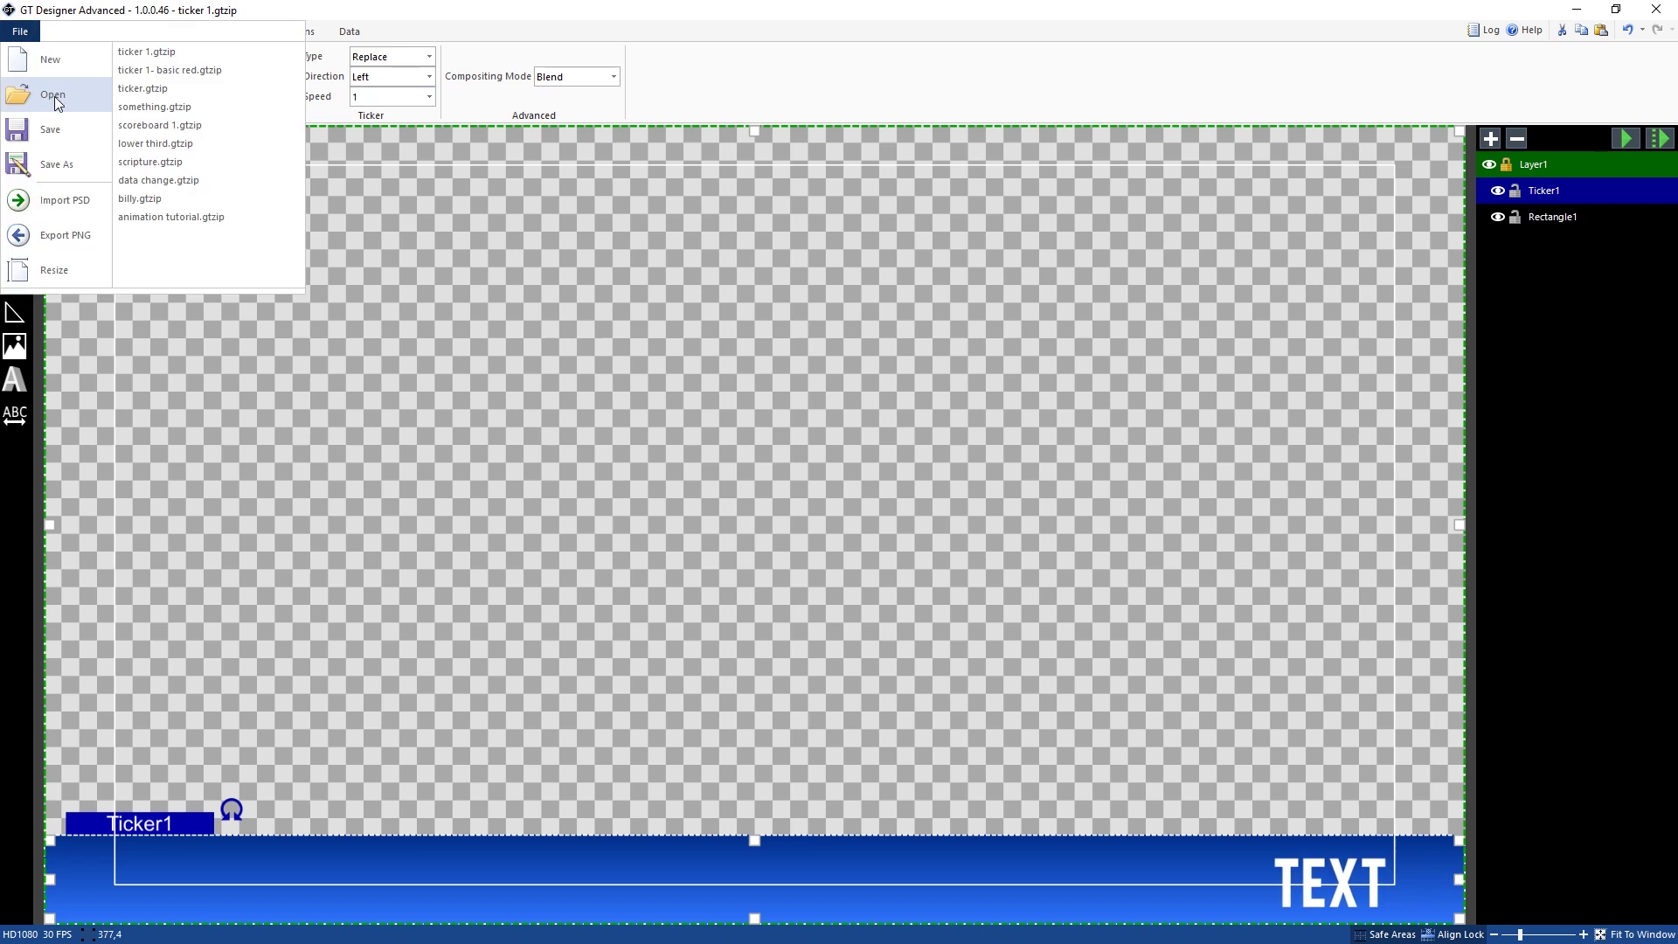
Save the title as ticker 1.gtzip, replacing the existing file.
left_click(68, 170)
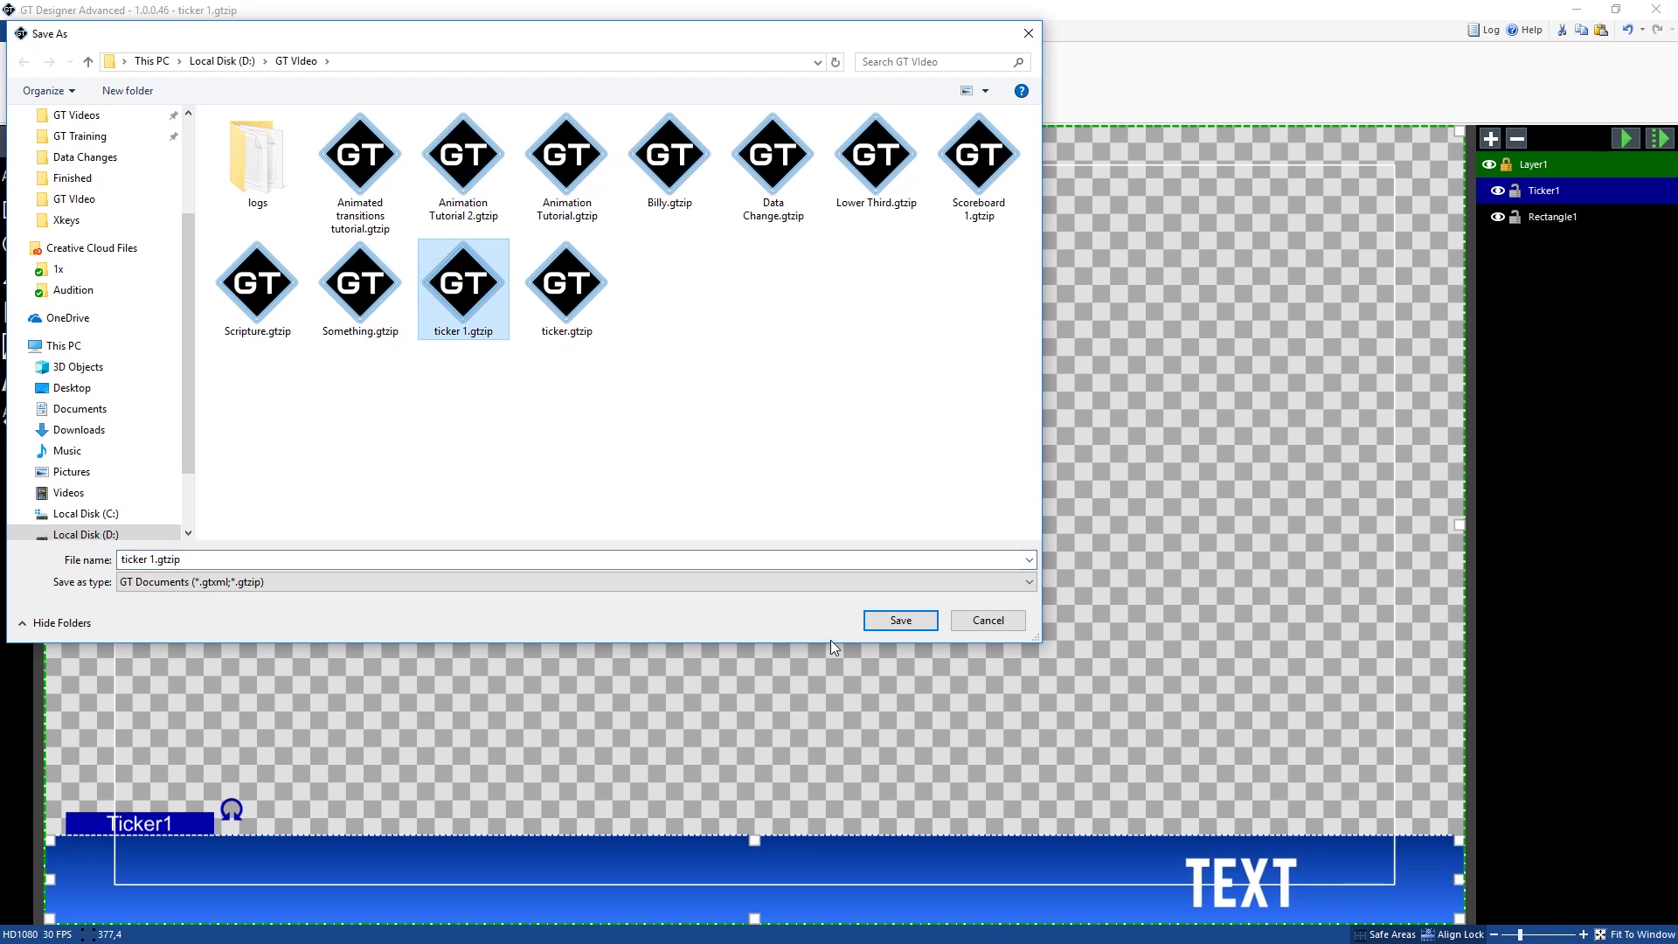
left_click(905, 622)
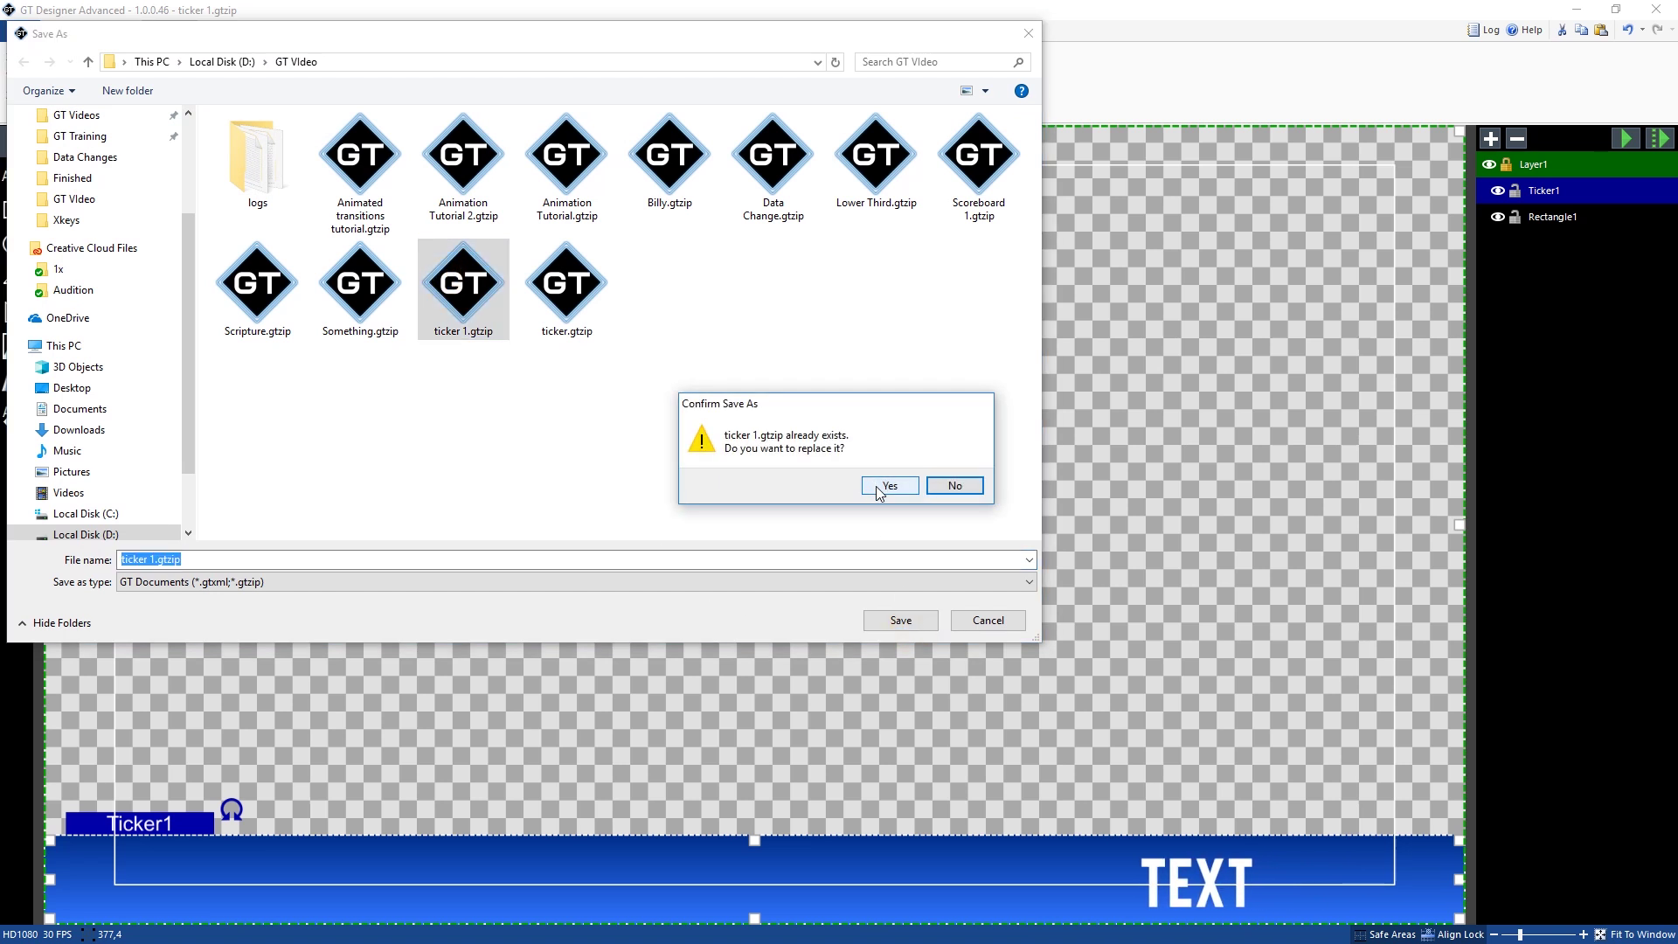
left_click(879, 494)
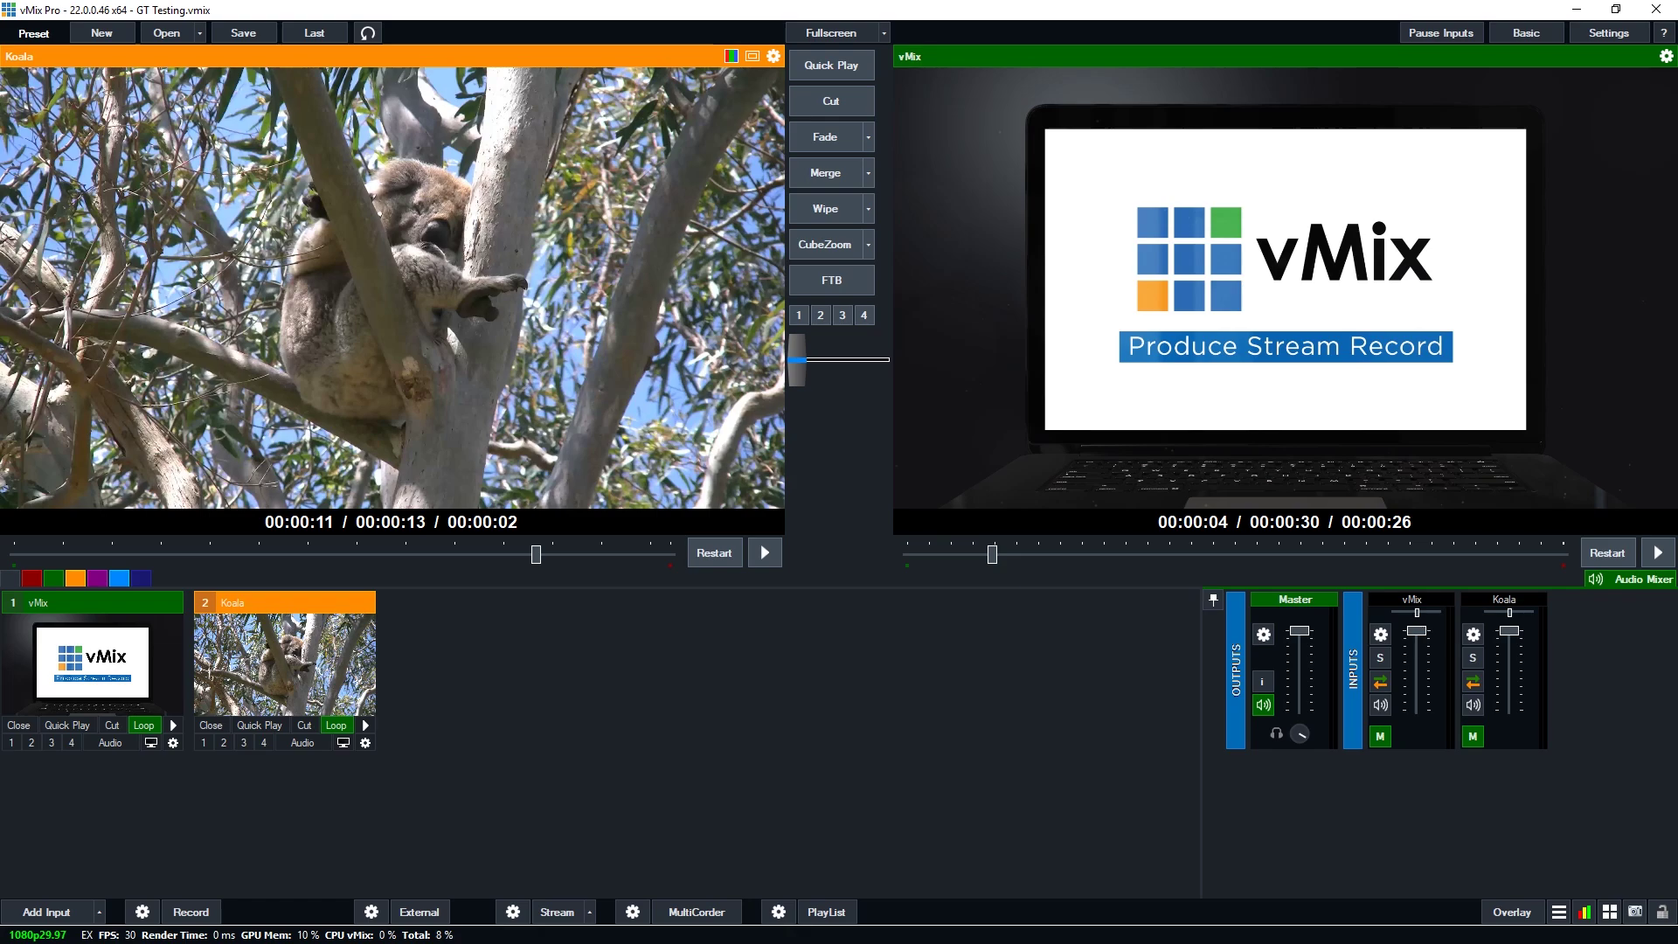
Add ticker 1 from the Recent Title / XAML list as a new vMix input.
left_click(35, 911)
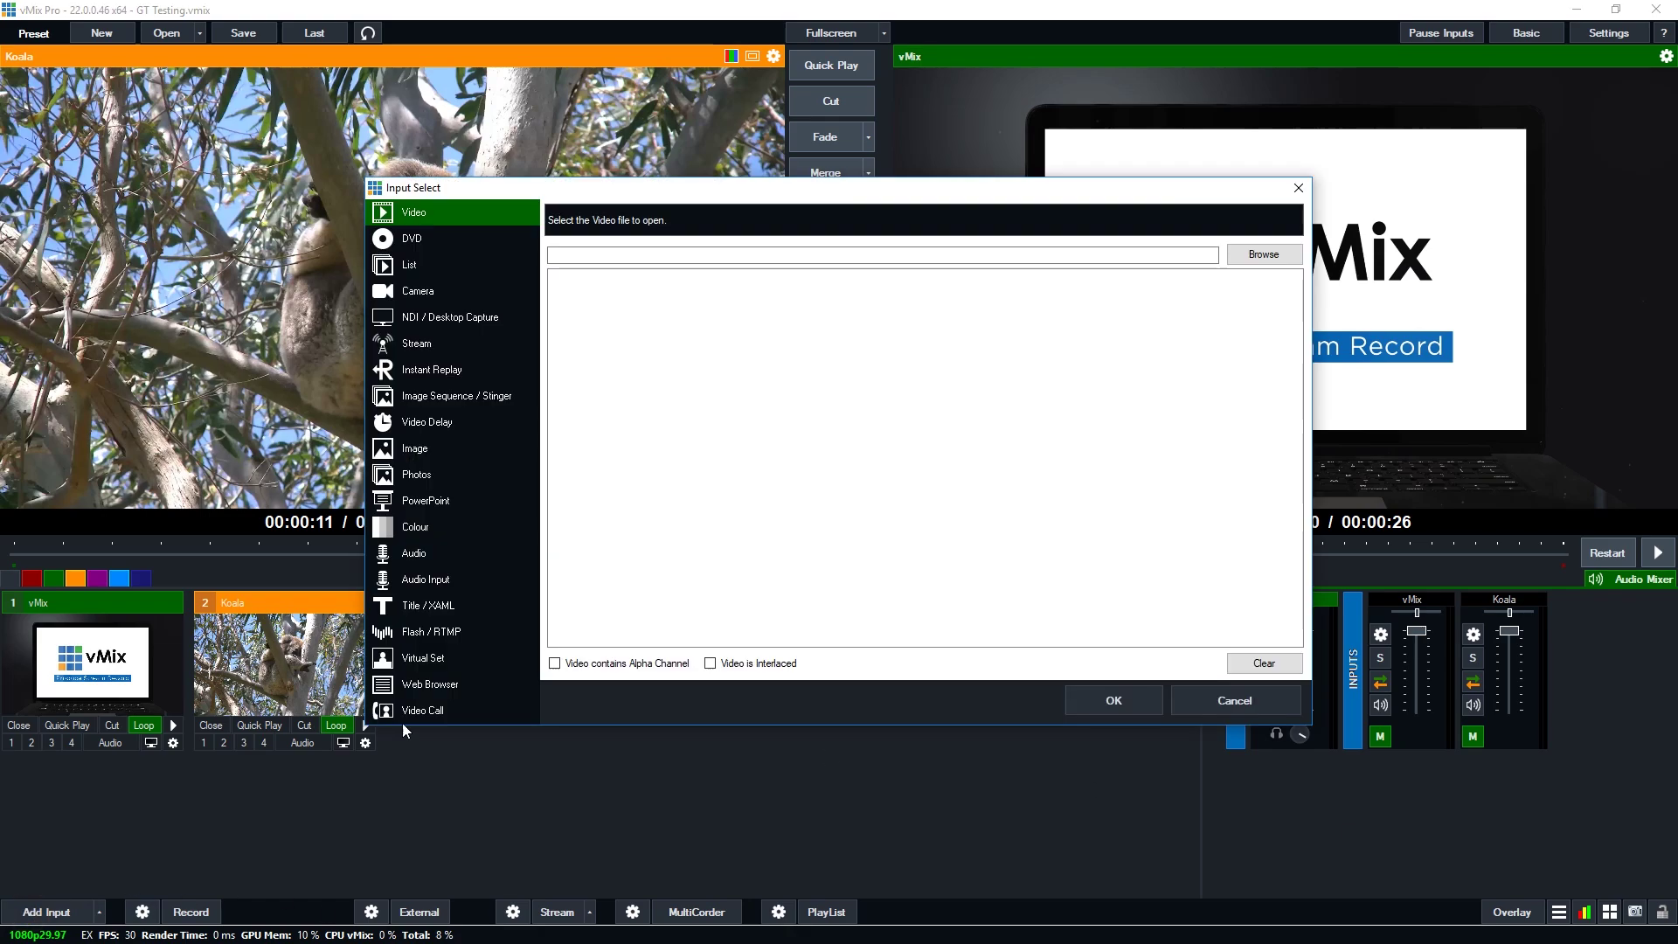
left_click(427, 608)
left_click(1168, 244)
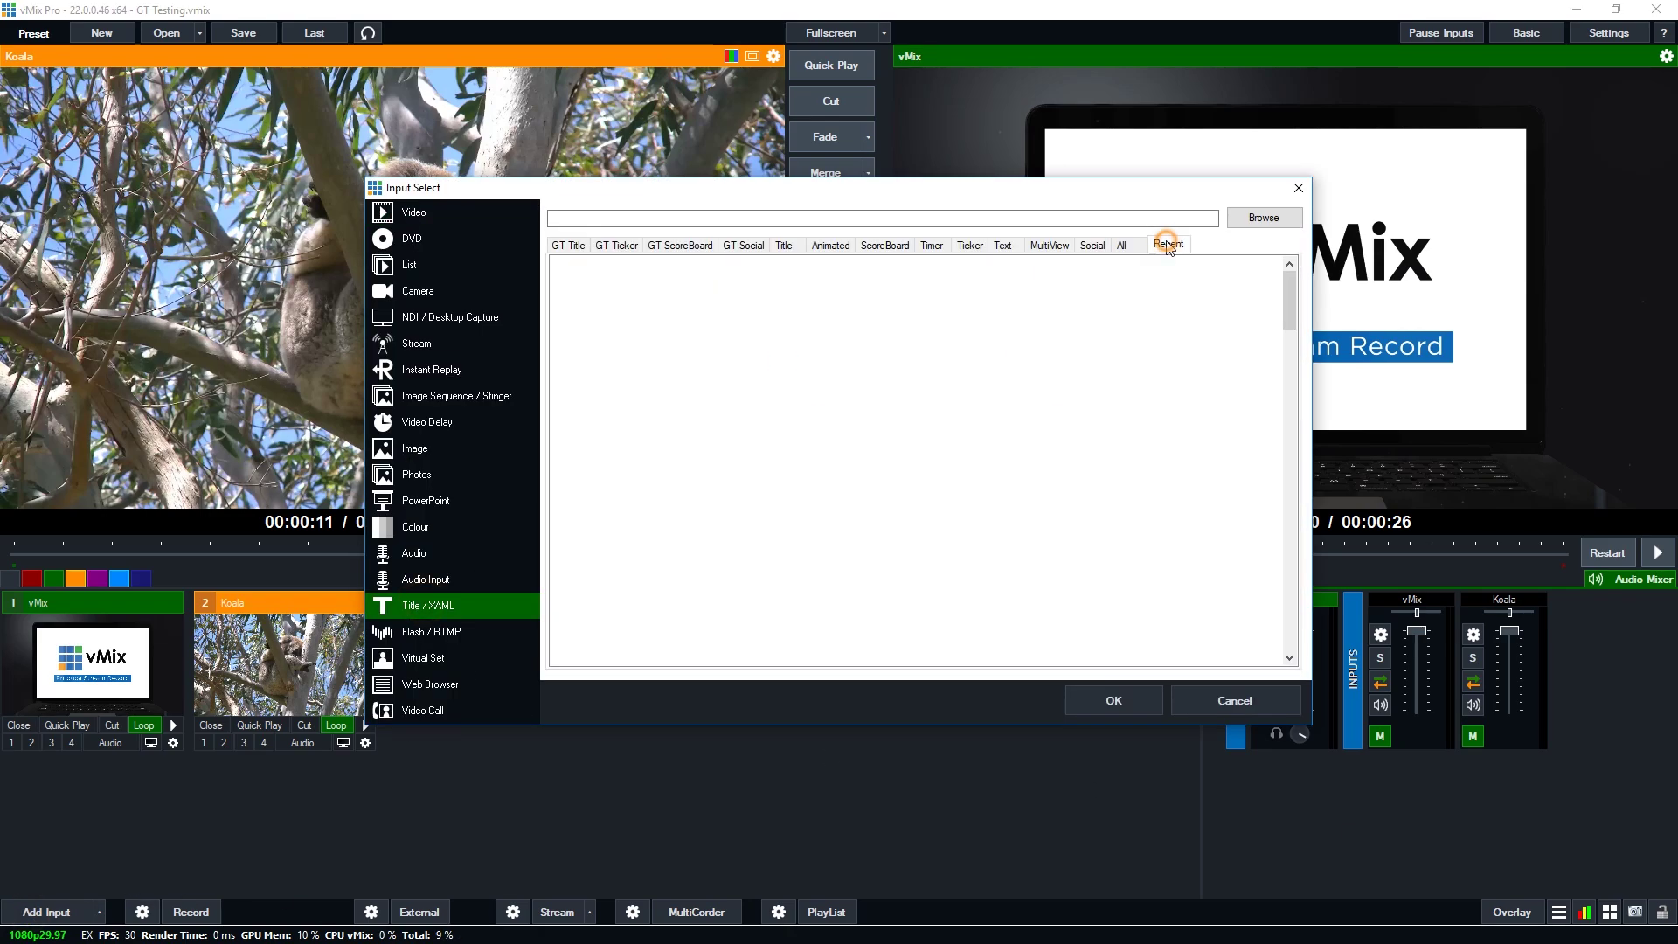
left_click(668, 316)
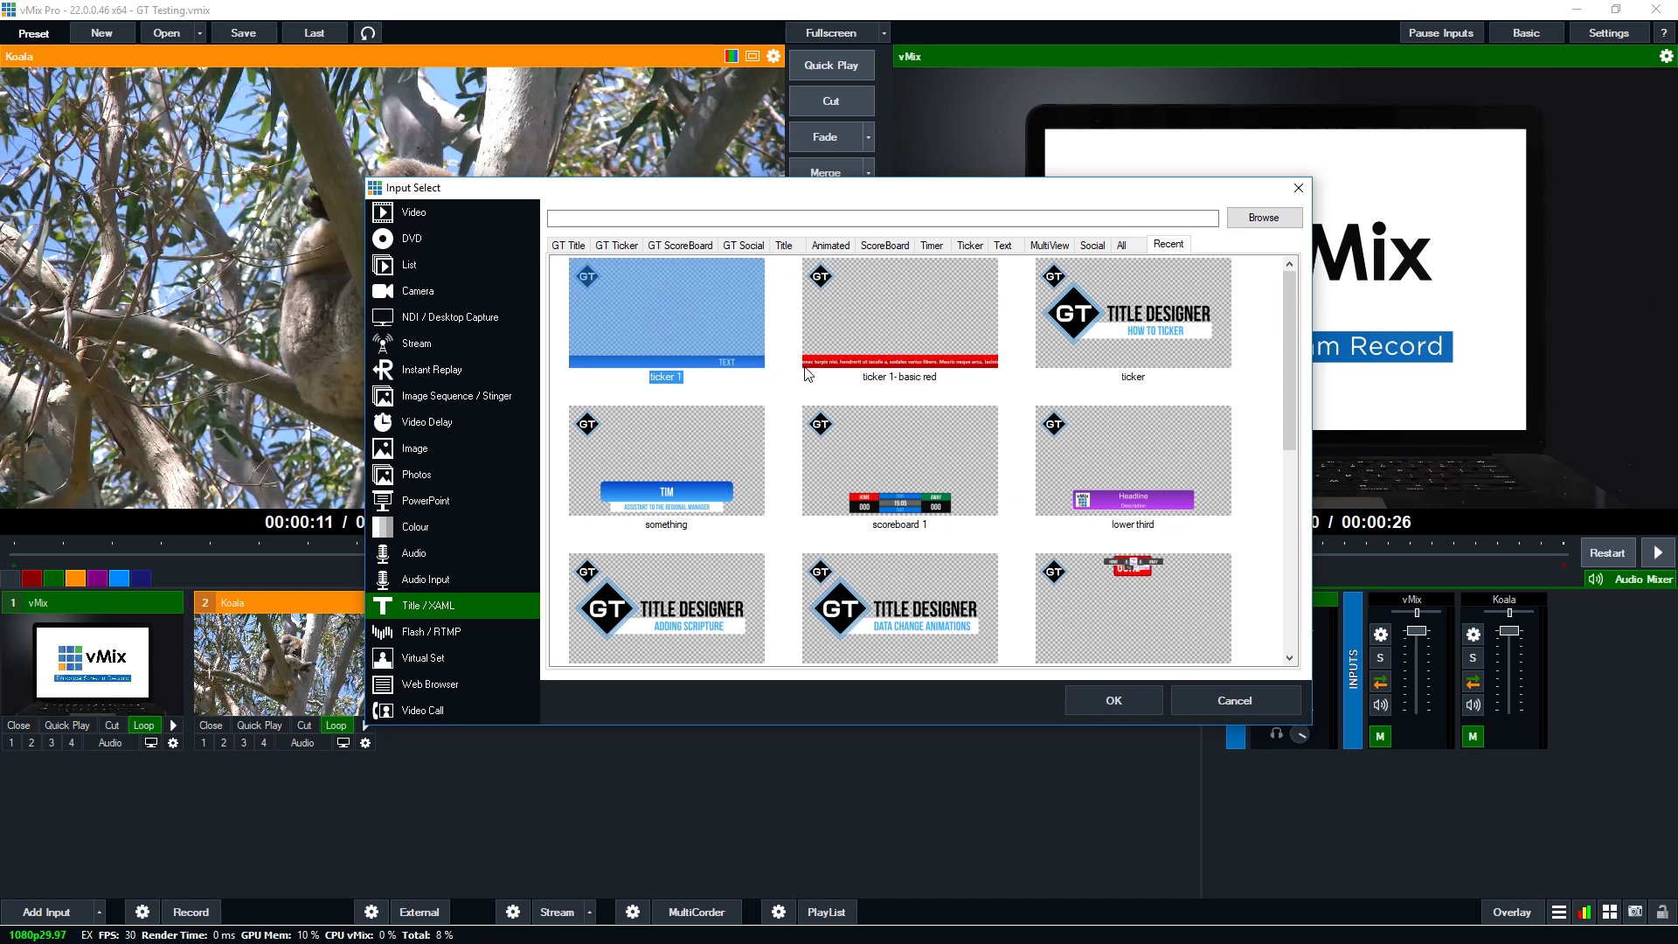
left_click(1099, 705)
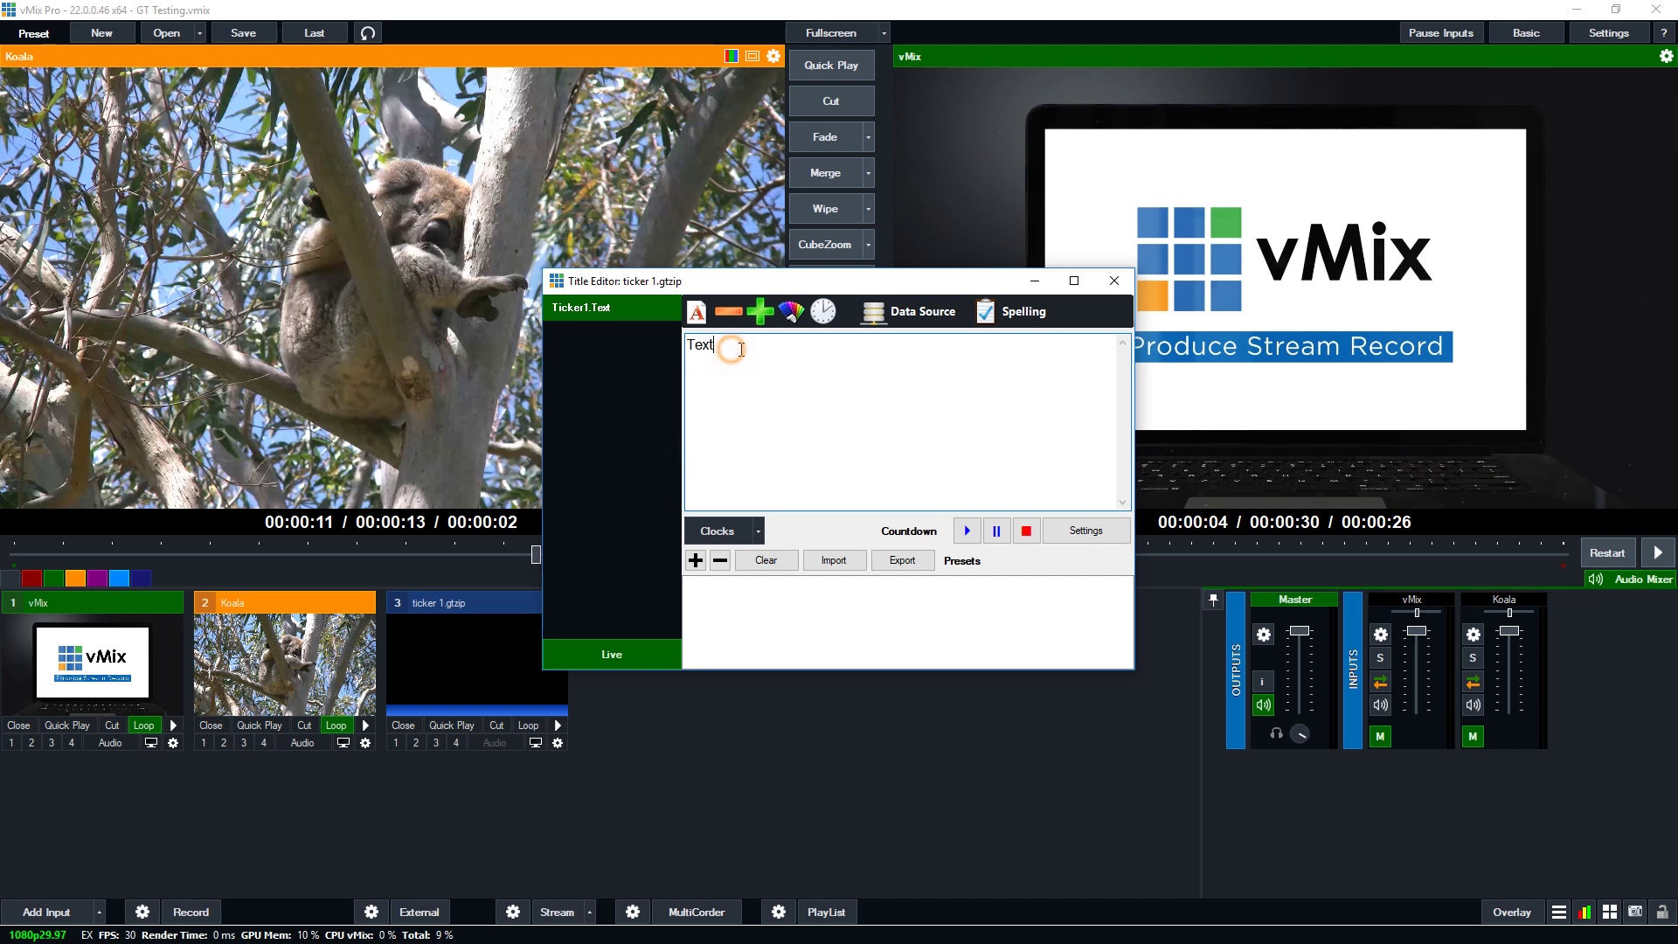
Lengthen the ticker text by pasting repeated words, then show ticker 1 as overlay 1.
left_click_drag(750, 347, 684, 354)
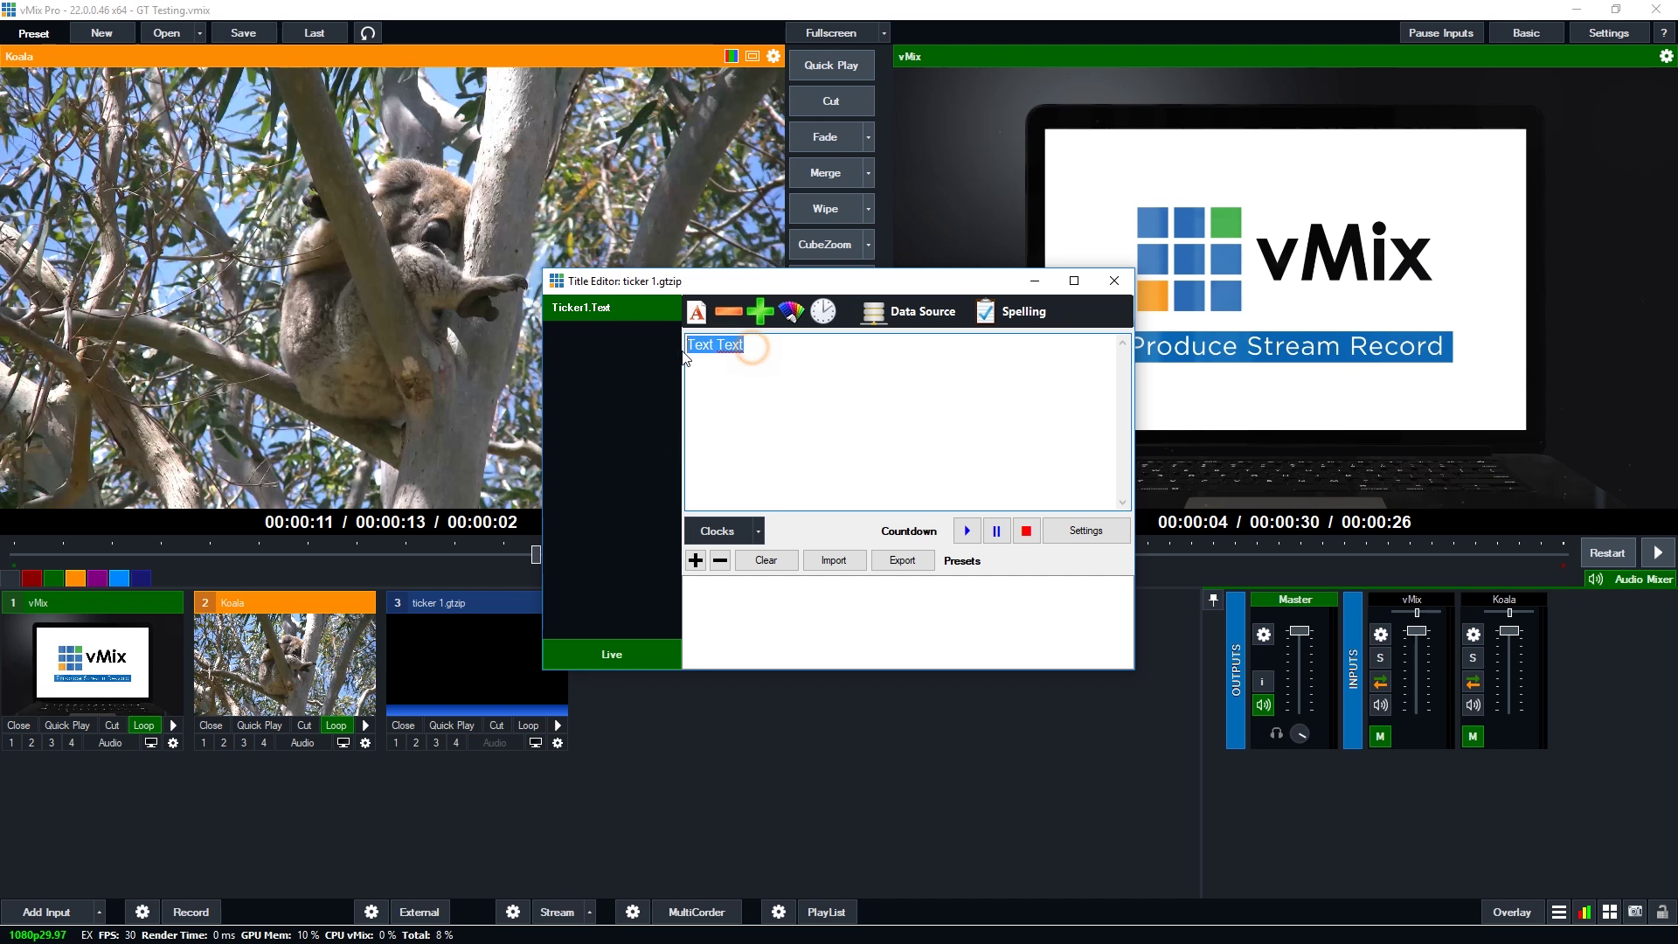
triple_click(761, 359)
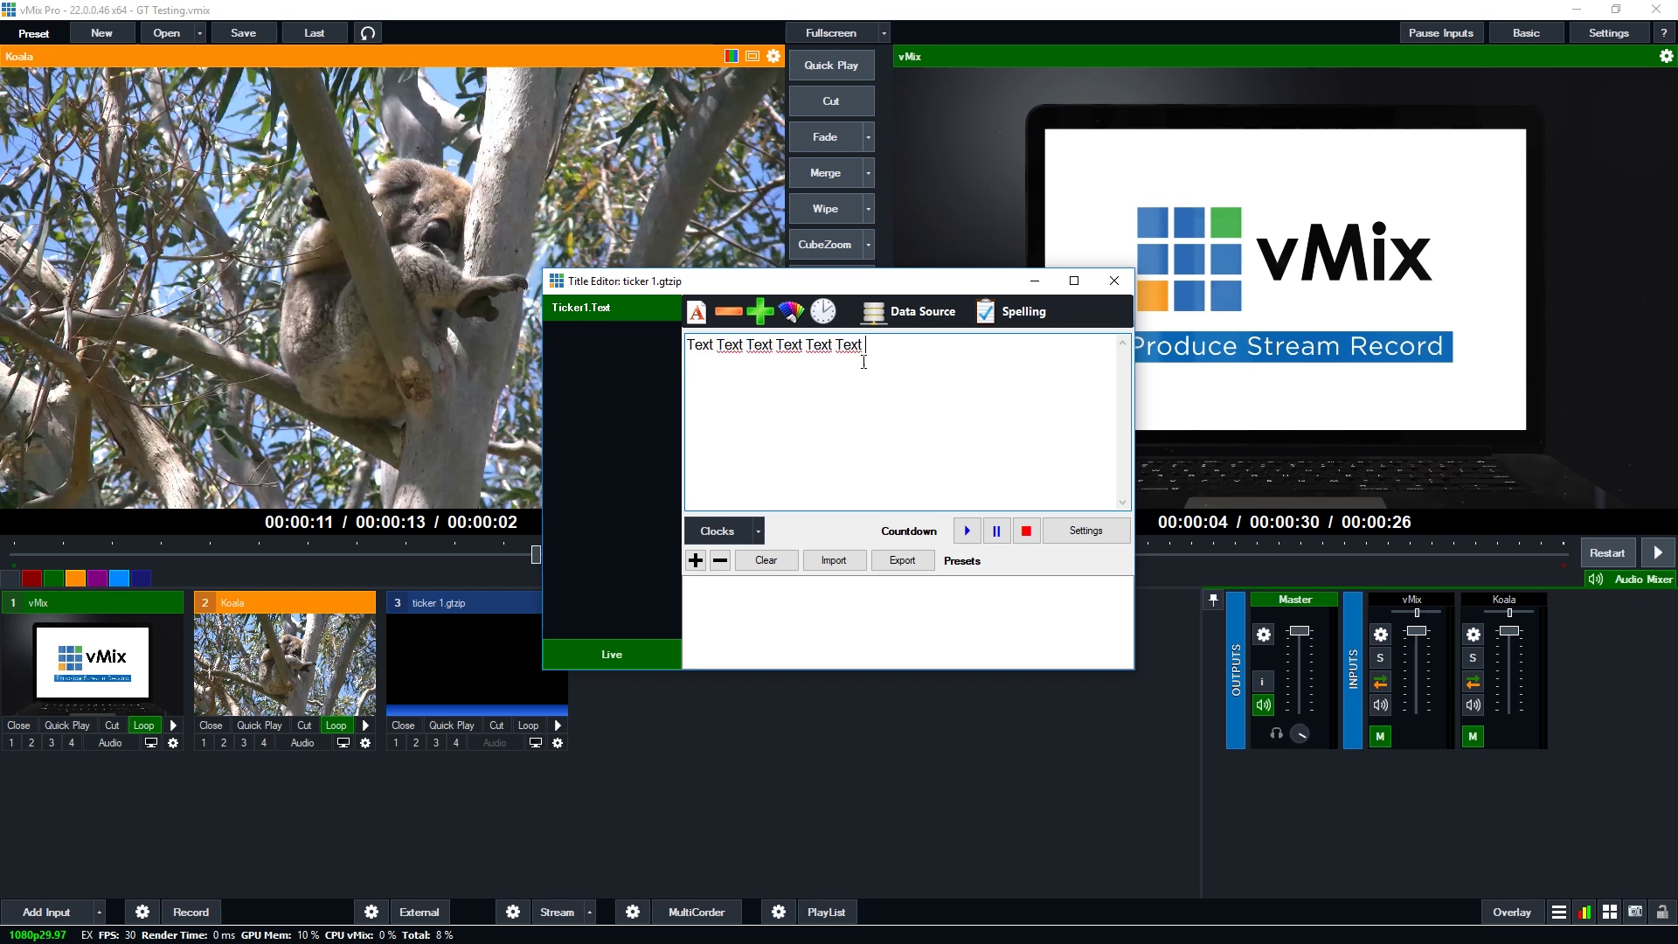
key("ctrl+v")
key("ctrl+v")
key("ctrl+v")
key("ctrl+v")
key("ctrl+v")
key("ctrl+v")
key("ctrl+v")
key("ctrl+v")
key("ctrl+v")
key("ctrl+v")
key("ctrl+v")
key("ctrl+v")
key("ctrl+v")
key("ctrl+v")
key("ctrl+v")
key("ctrl+v")
key("ctrl+v")
key("ctrl+v")
key("ctrl+v")
key("ctrl+v")
key("ctrl+v")
key("ctrl+v")
key("ctrl+v")
key("ctrl+v")
key("ctrl+v")
key("ctrl+v")
key("ctrl+v")
key("ctrl+v")
key("ctrl+v")
key("ctrl+v")
key("ctrl+v")
key("ctrl+v")
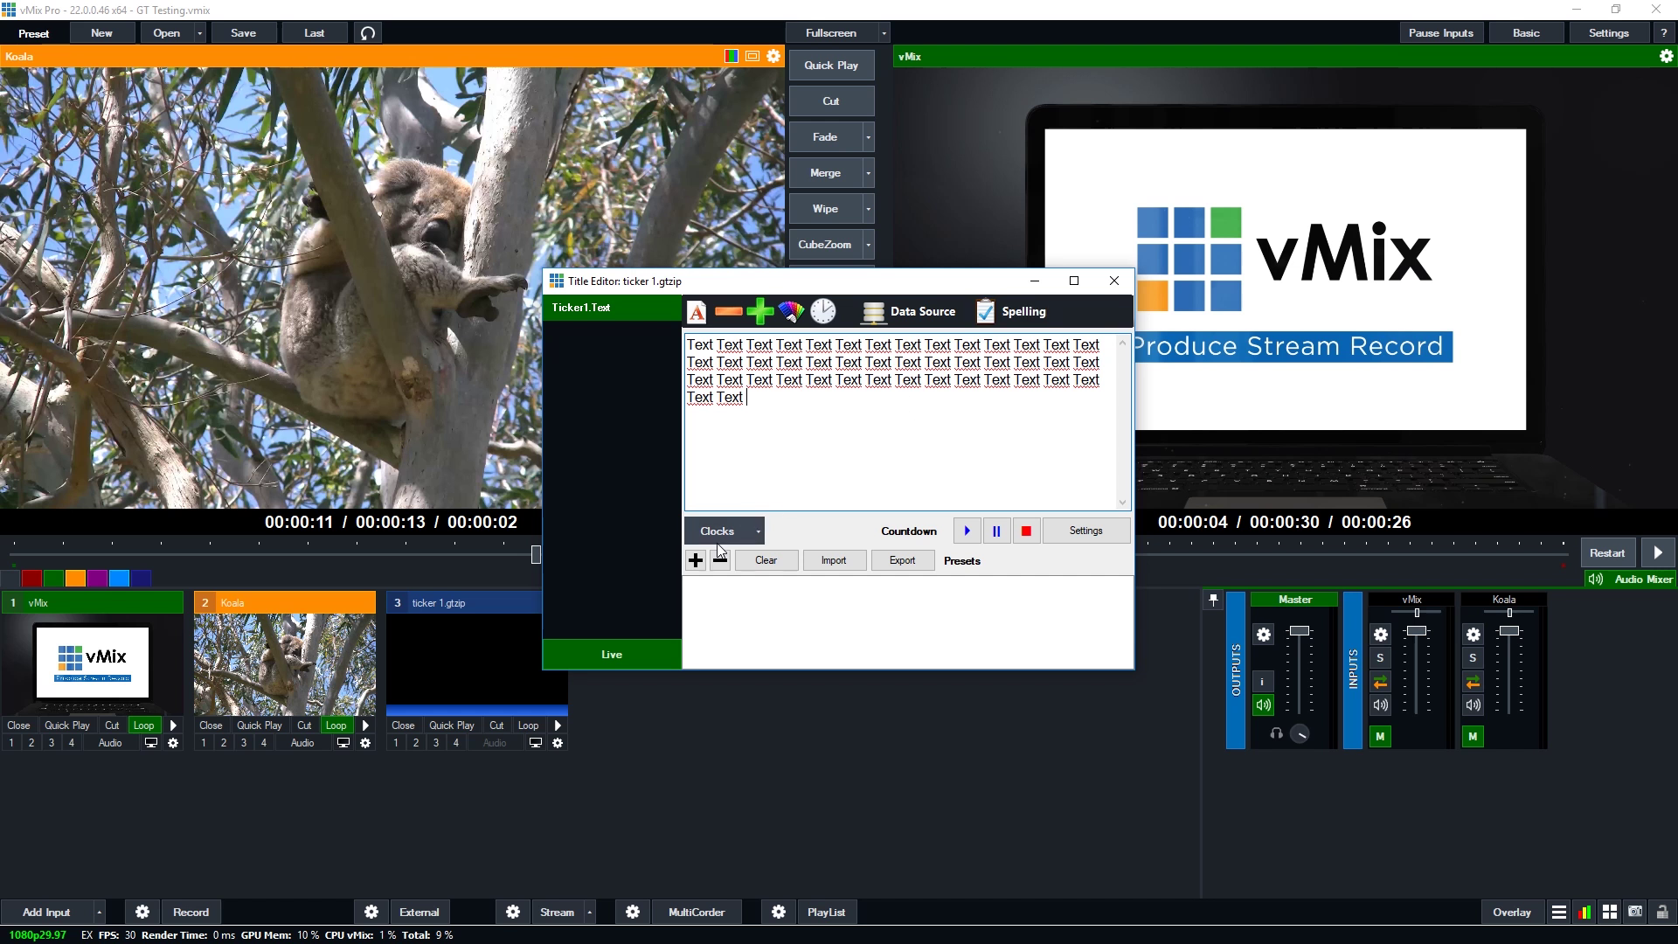
left_click(1105, 280)
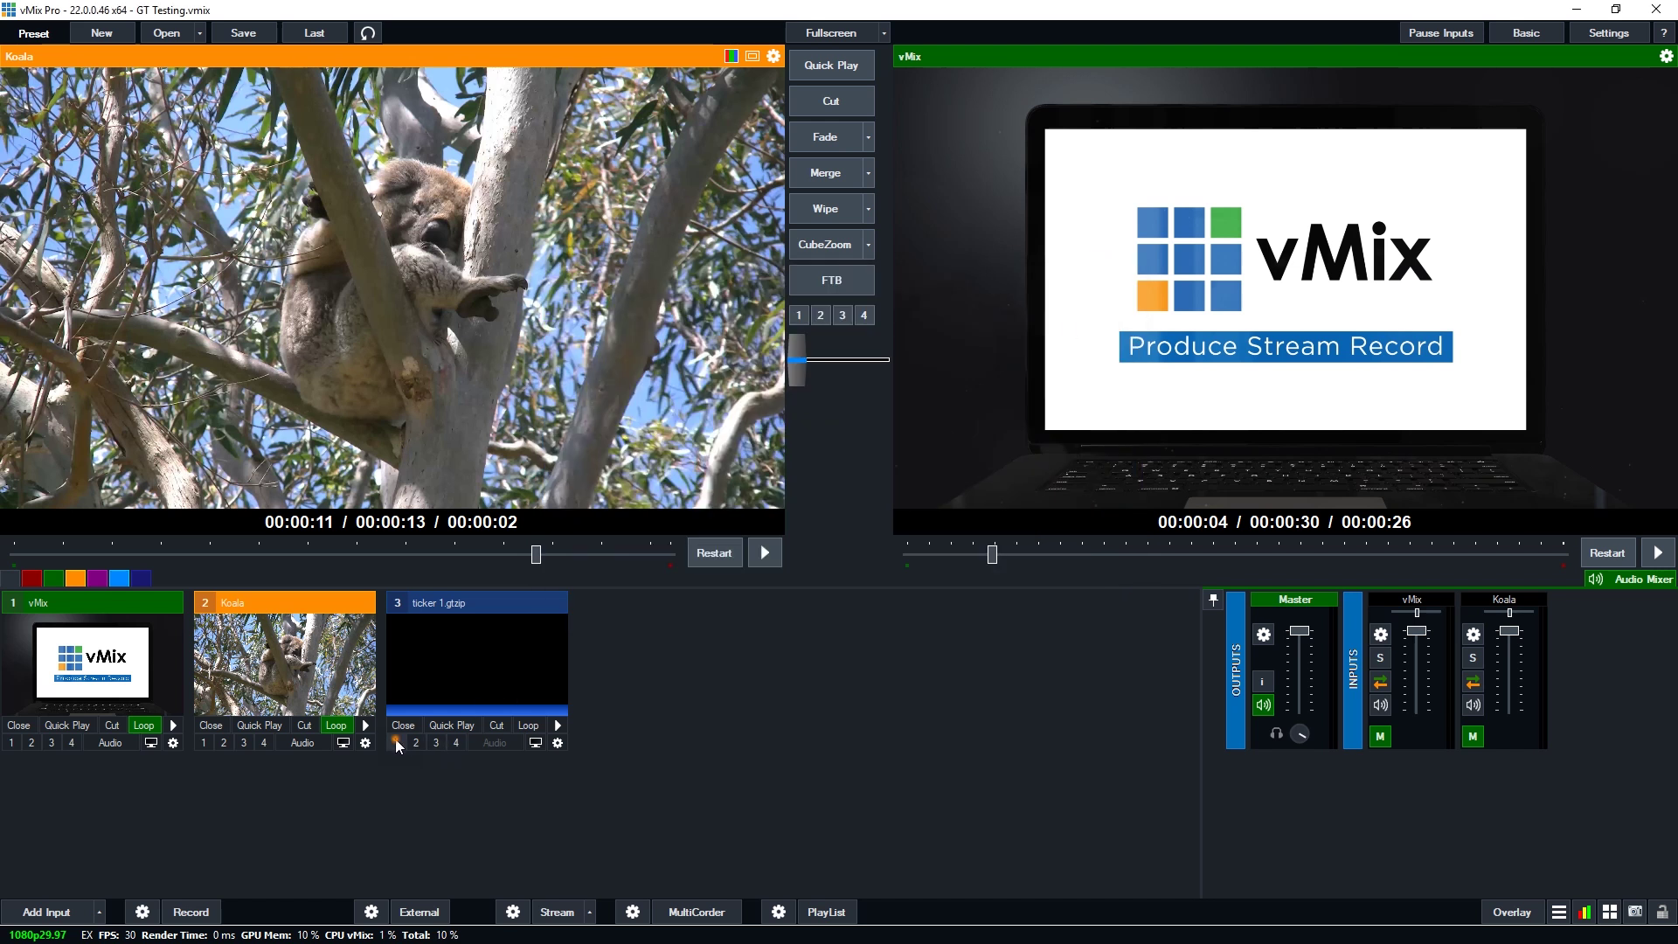
left_click(396, 743)
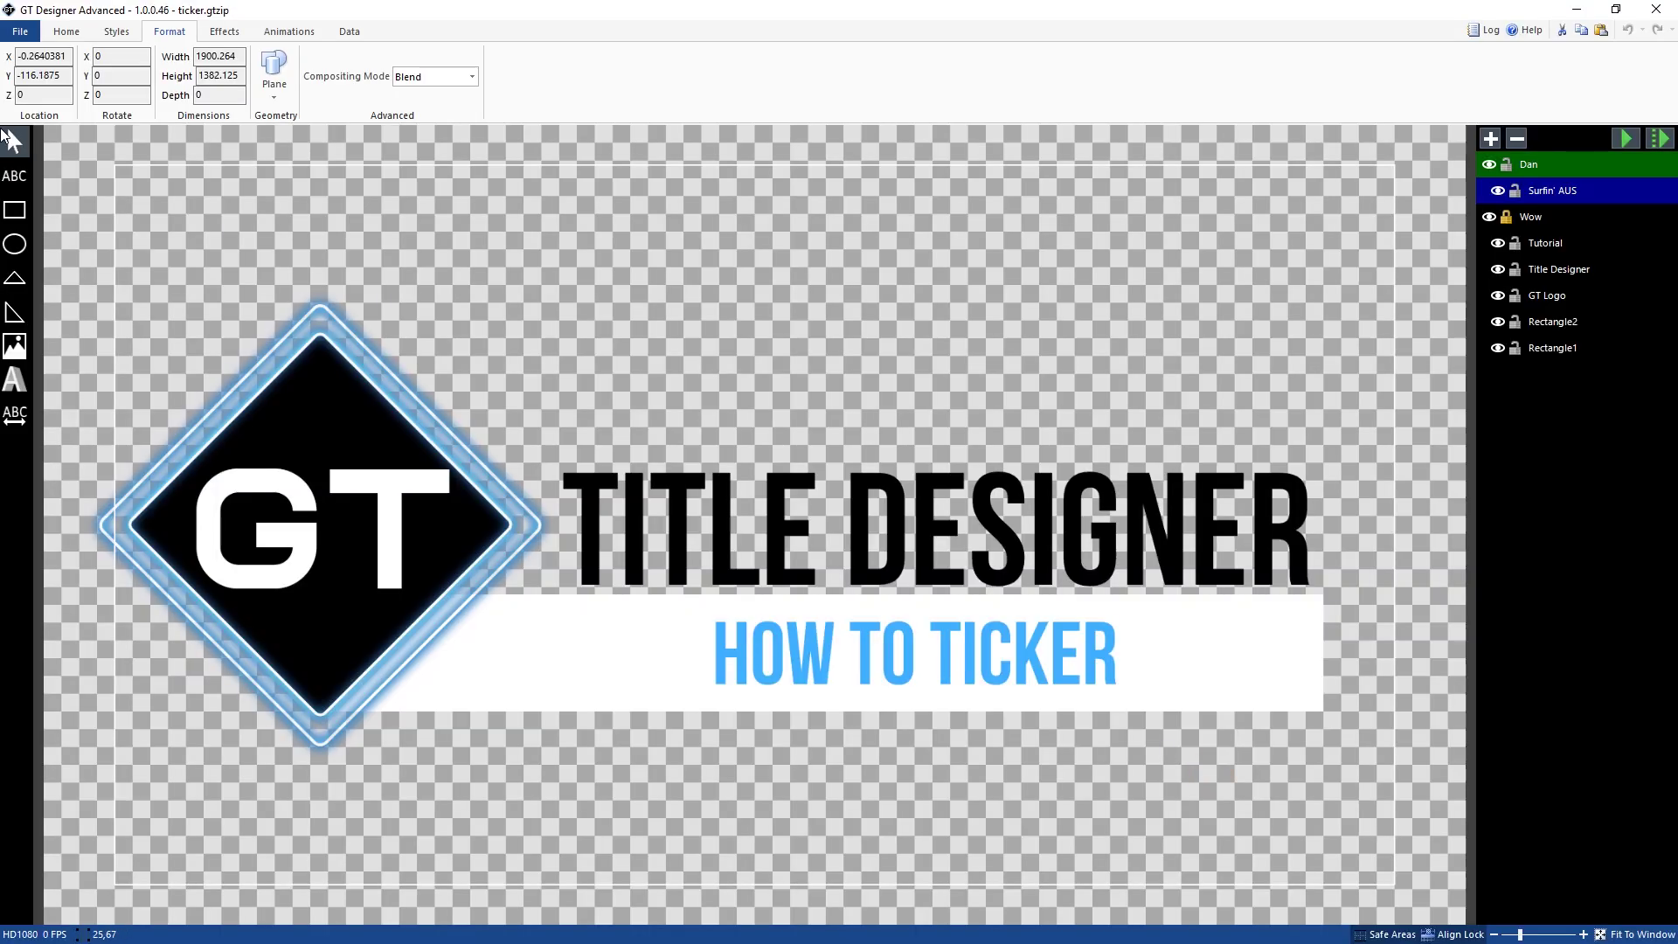
Replace ticker.gtzip with a new, empty Untitled HD1080 document containing only Layer1.
left_click(16, 30)
left_click(4, 42)
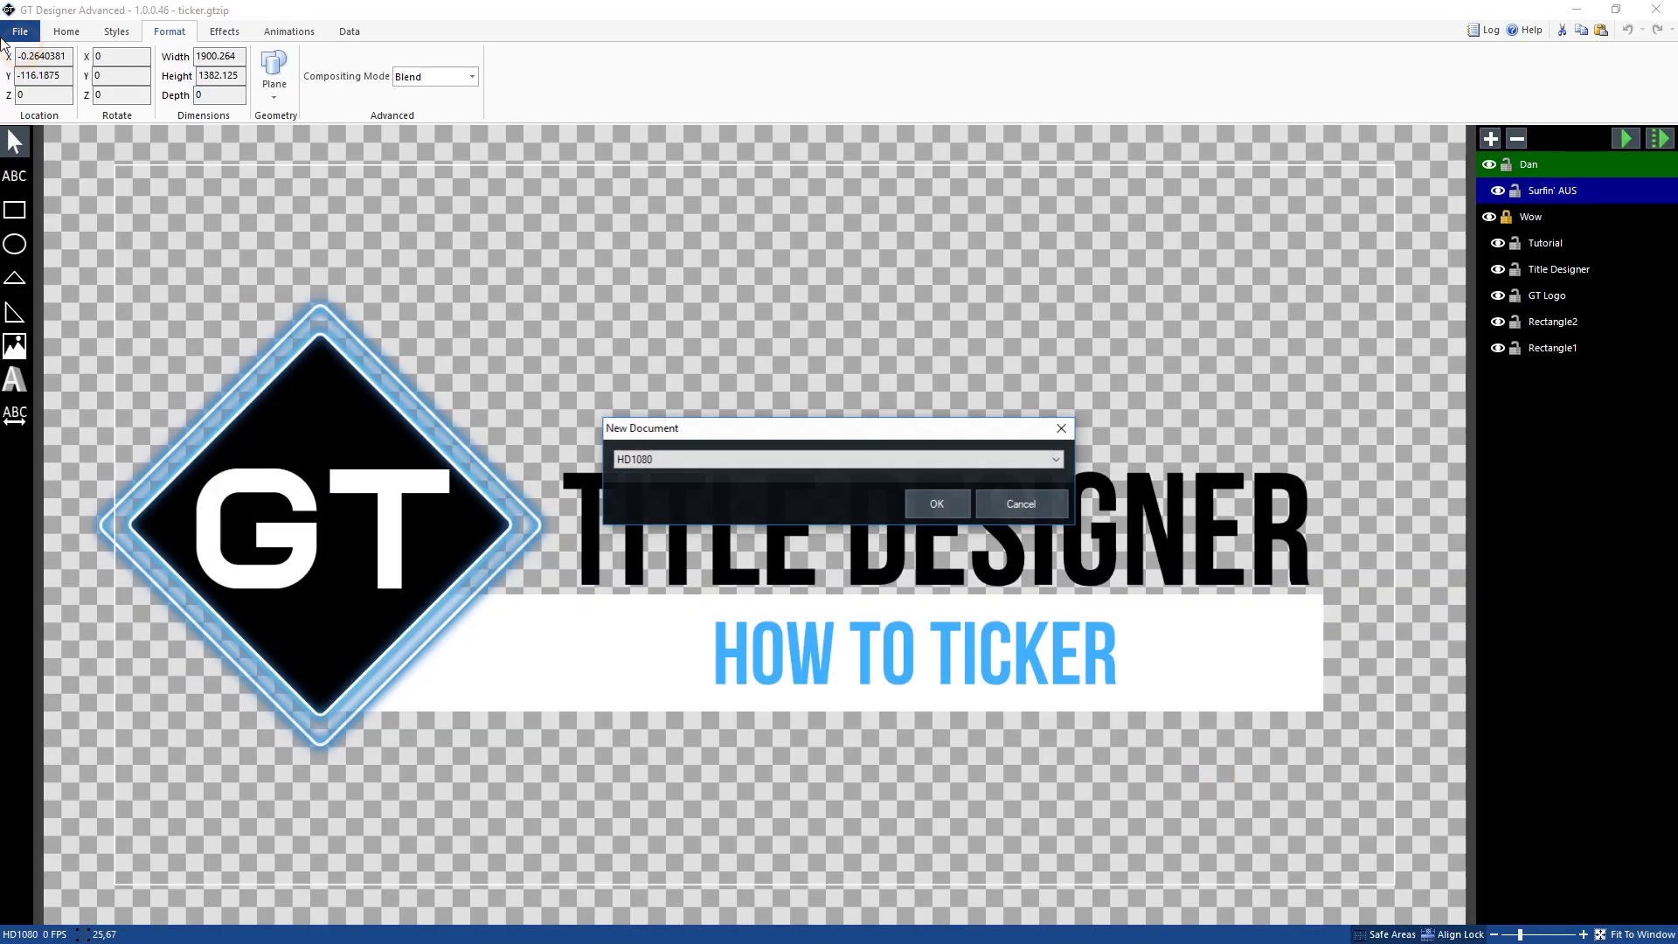
left_click(924, 499)
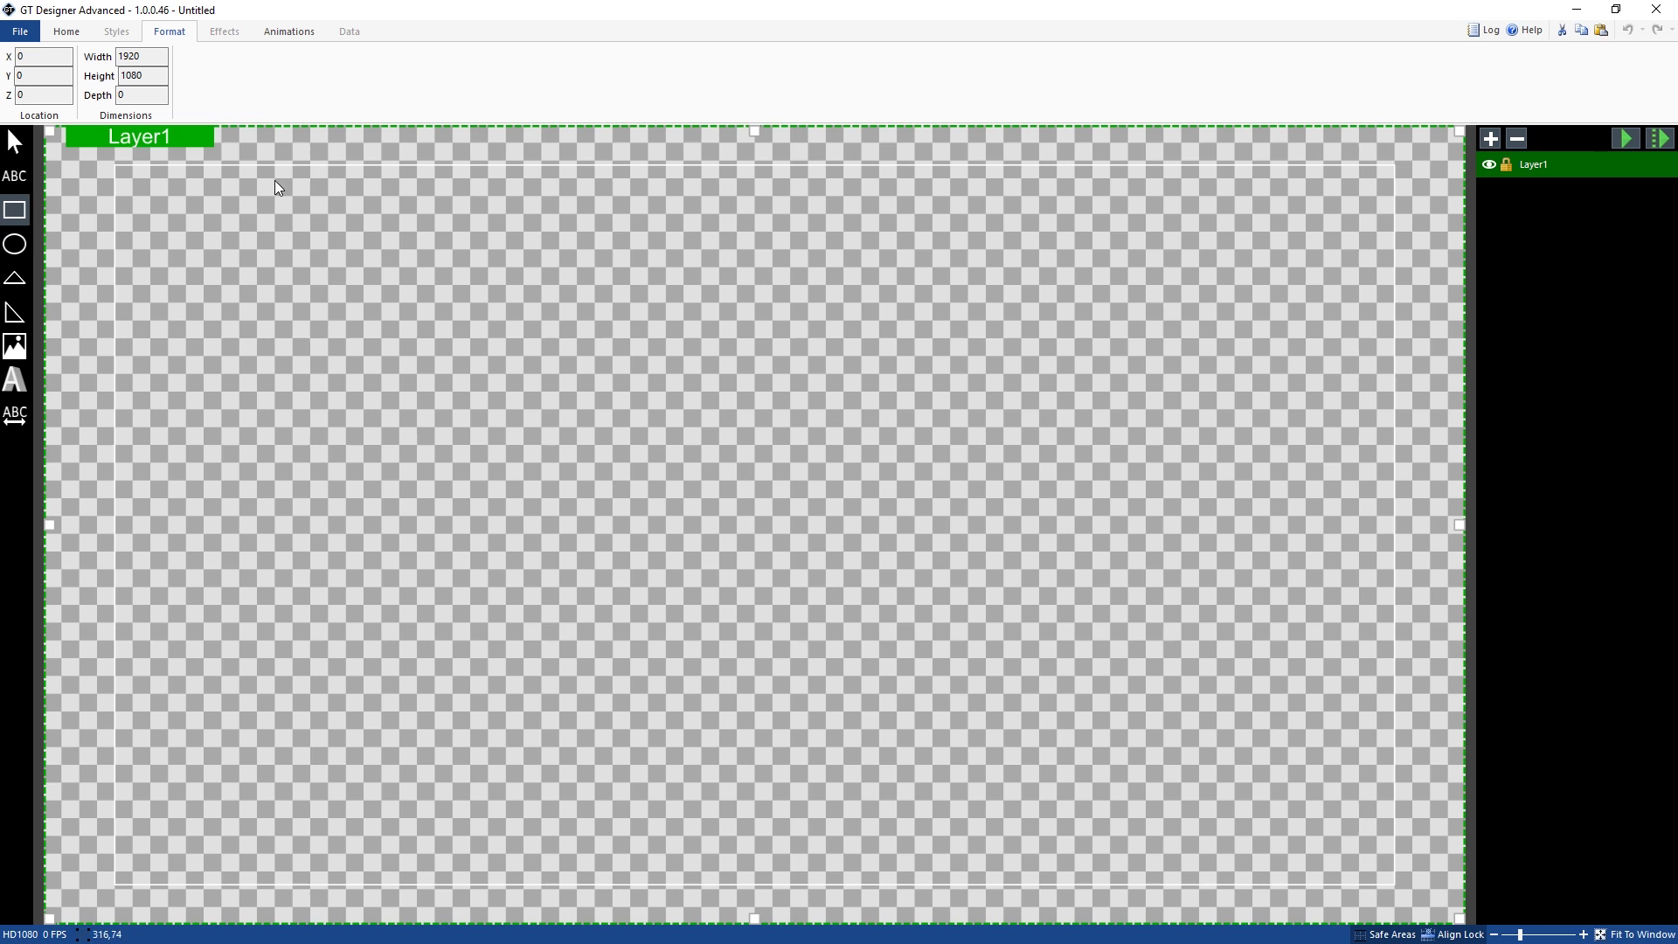
Draw a large rectangle on the canvas and centre it horizontally.
mouse_move(329, 194)
left_mouse_down()
mouse_move(1124, 693)
mouse_move(1328, 841)
mouse_move(1220, 841)
mouse_move(1125, 872)
left_mouse_up()
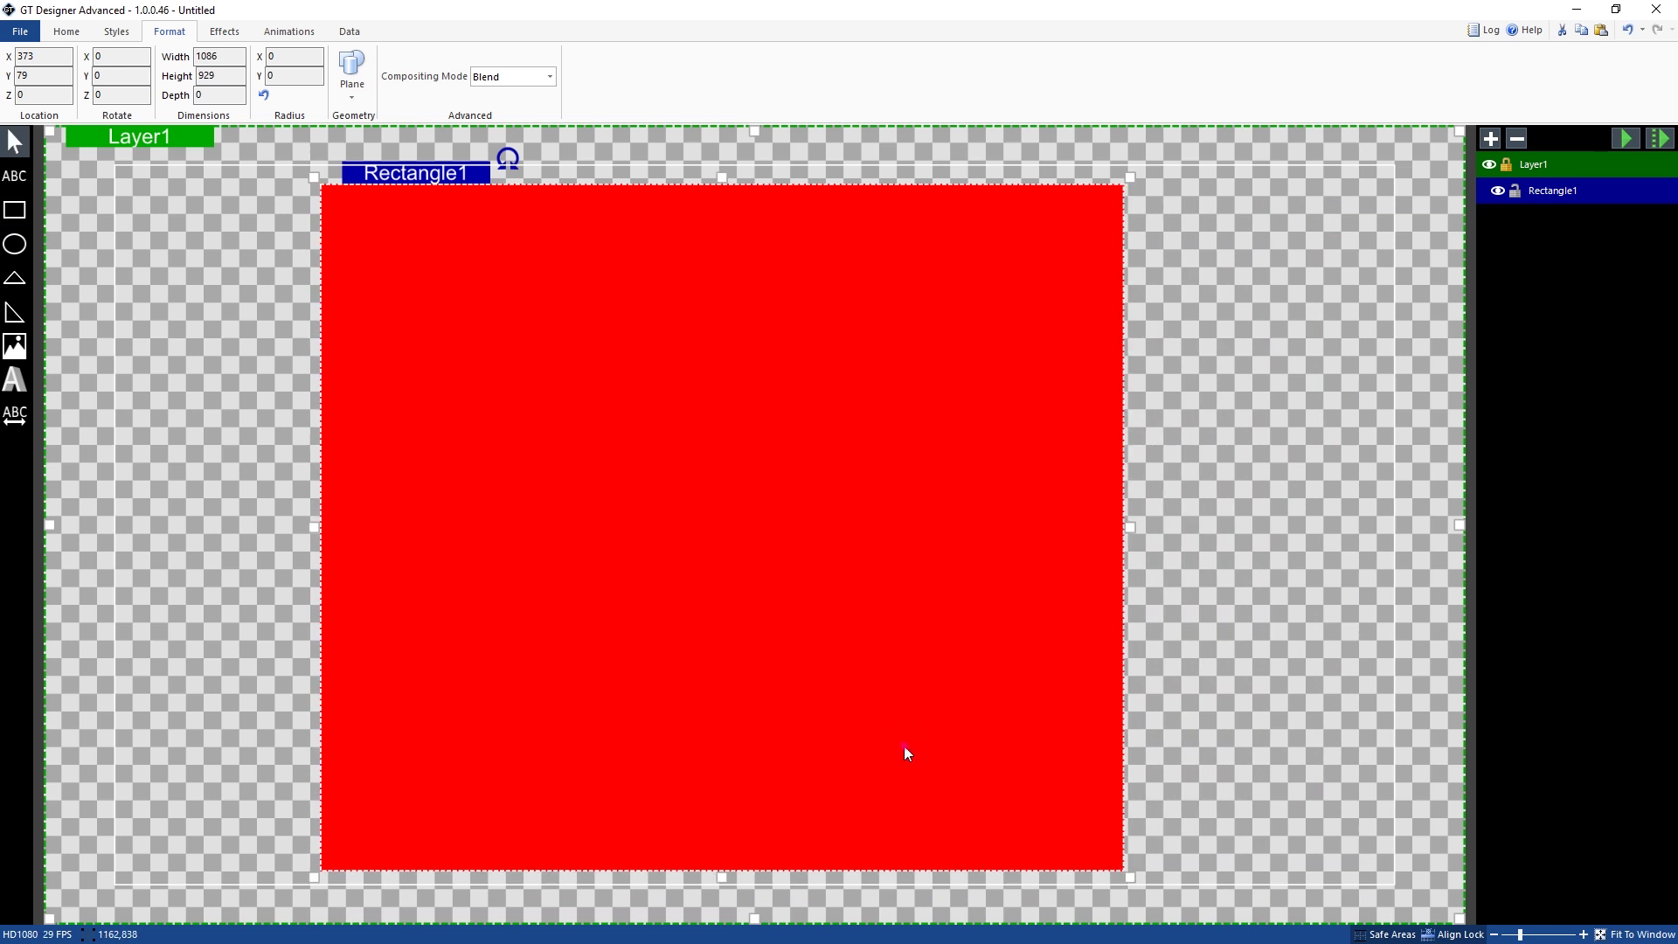
right_click(905, 750)
mouse_move(1001, 889)
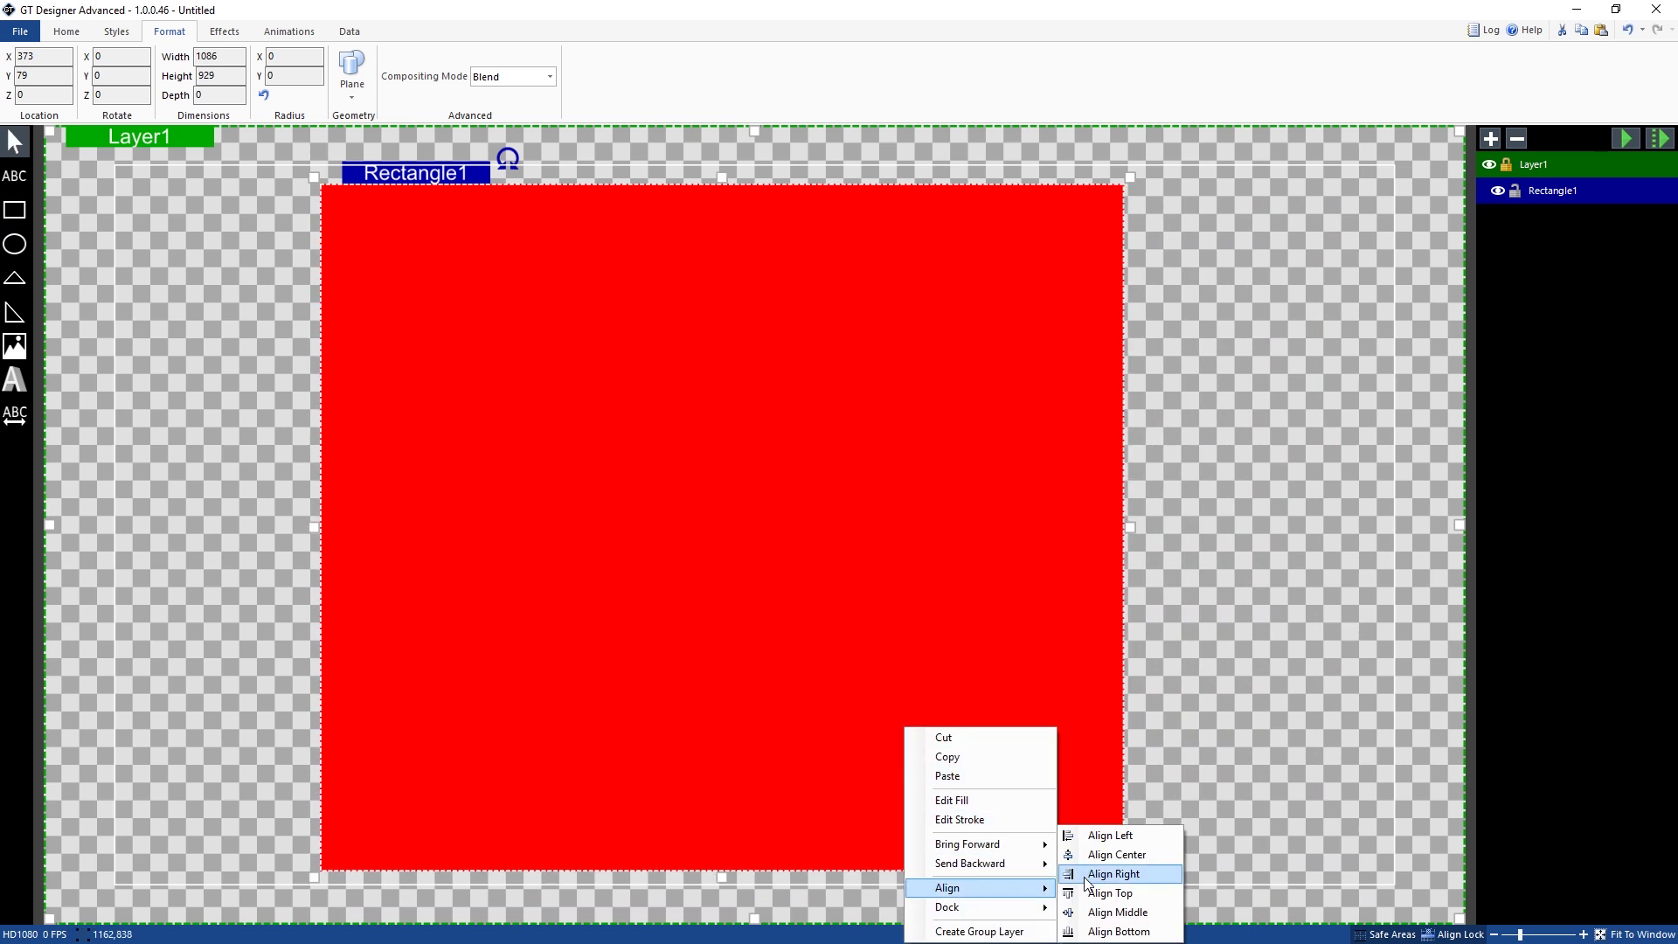
left_click(1117, 855)
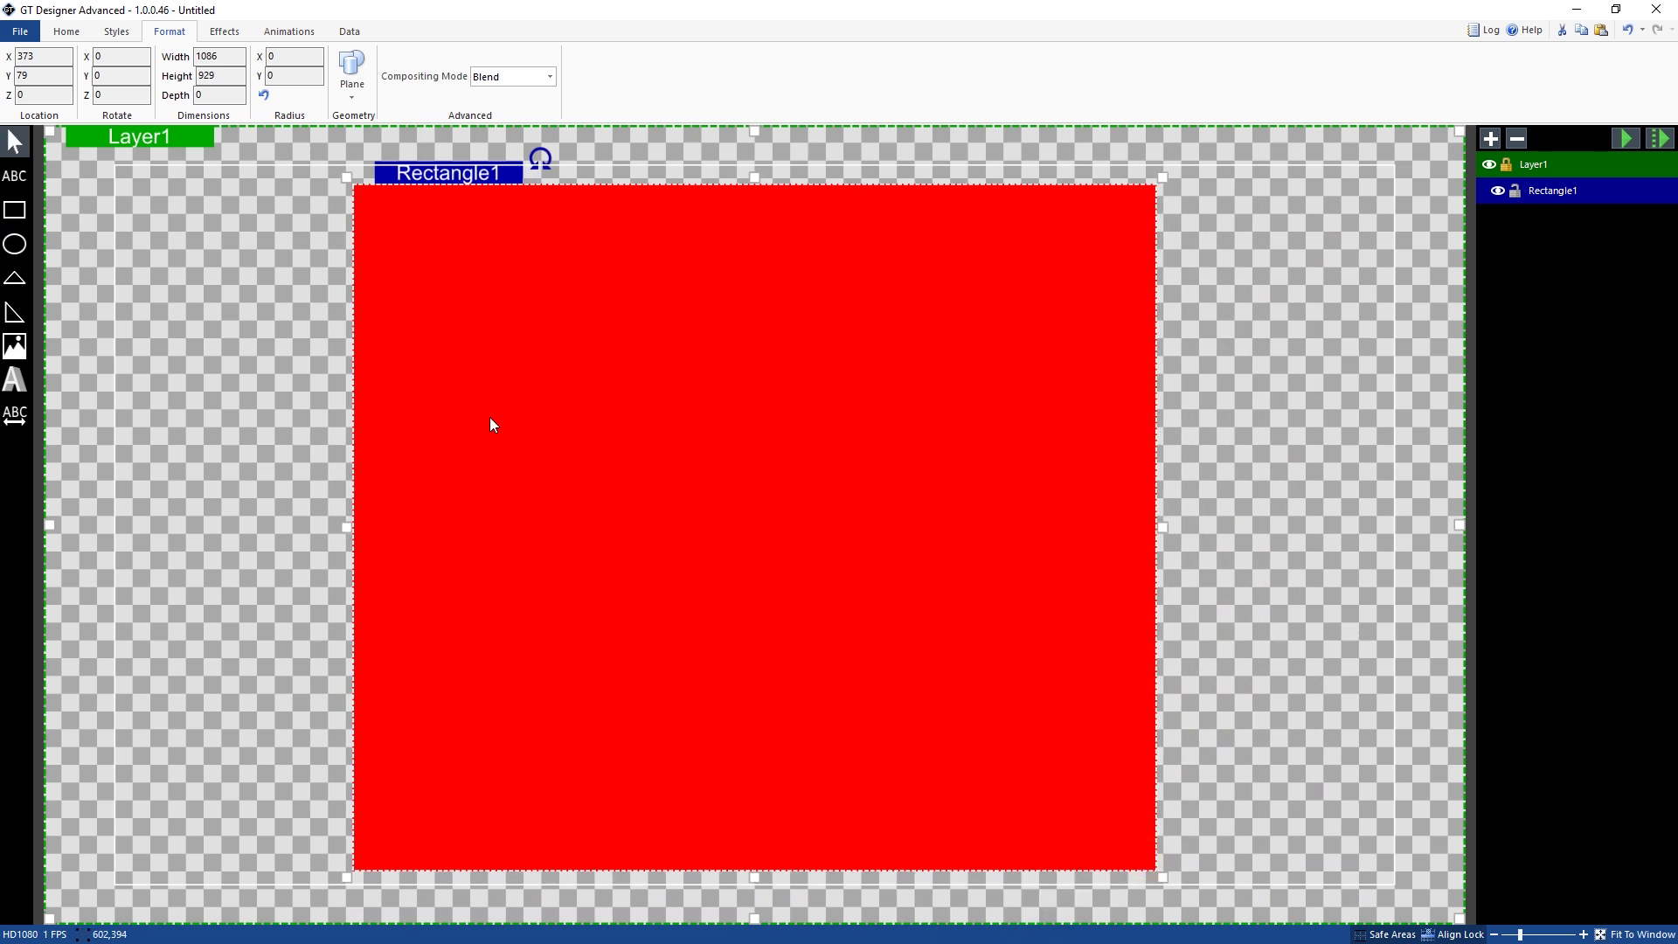
Change the rectangle's fill from red to dark grey.
right_click(531, 358)
left_click(600, 426)
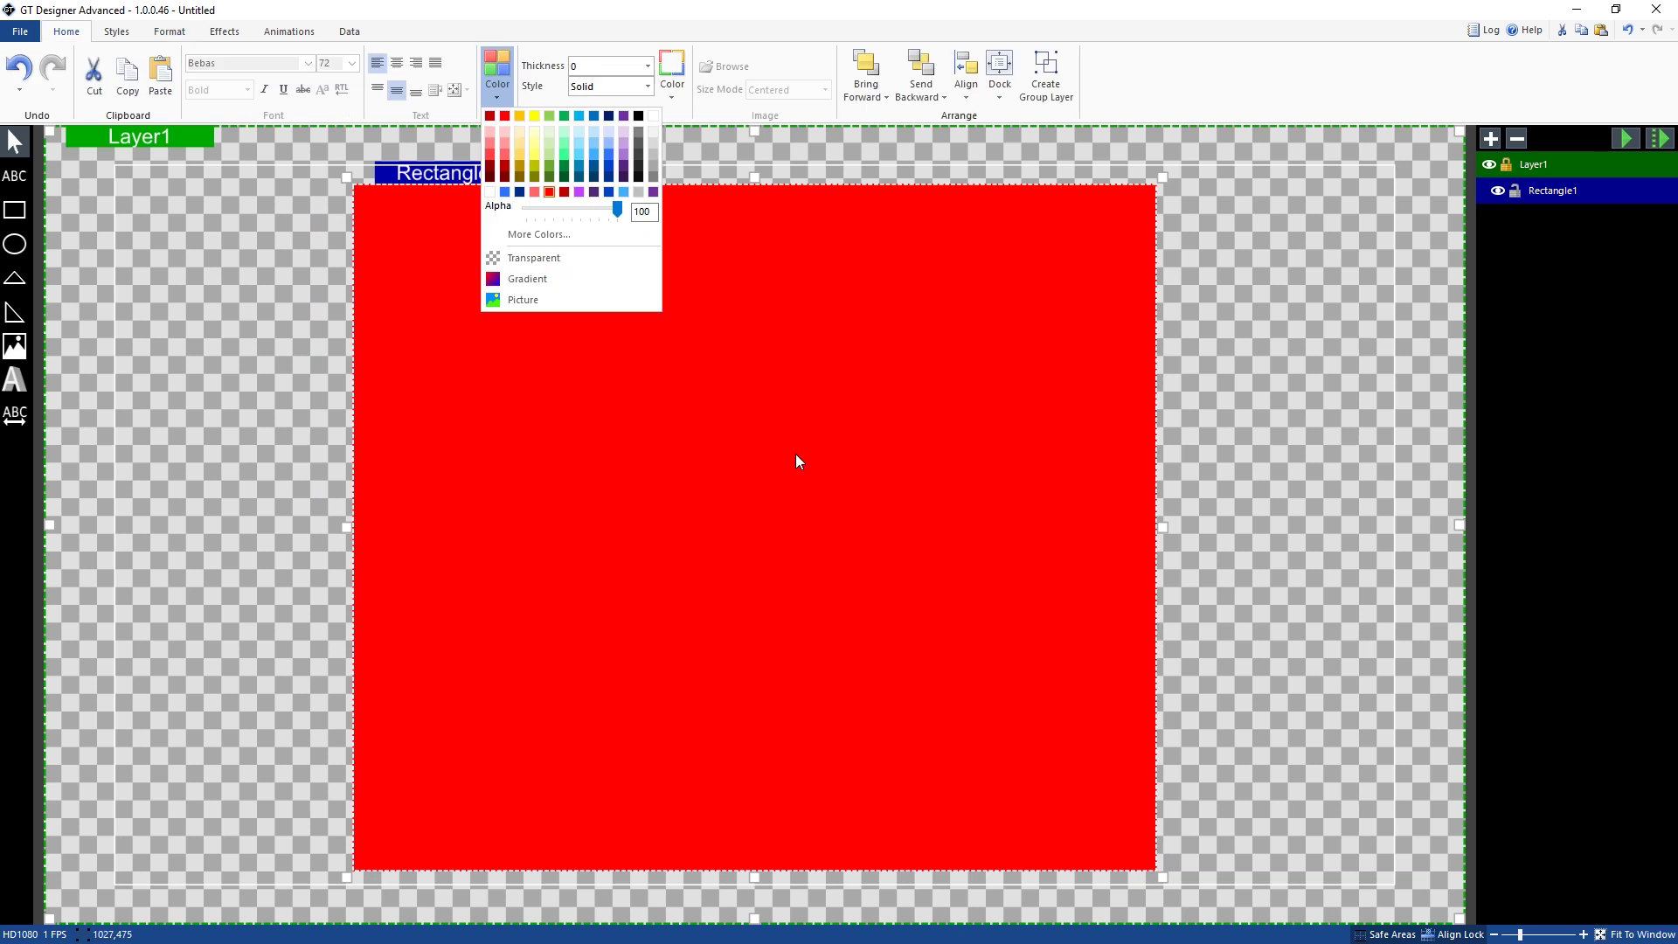
left_click(641, 133)
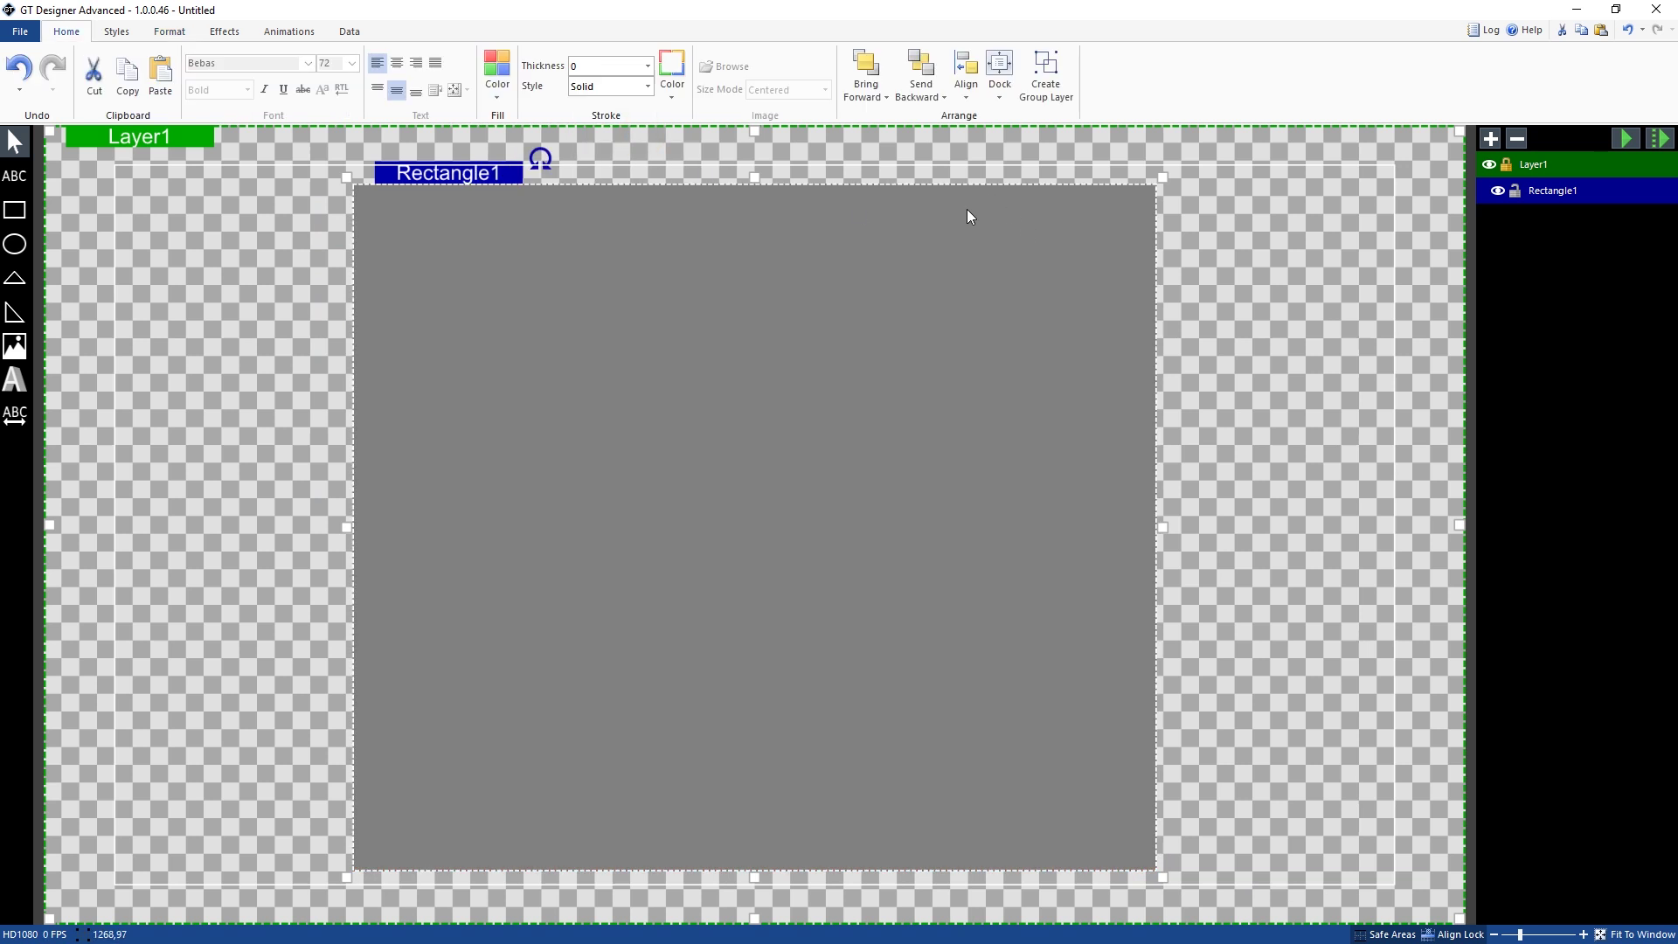
right_click(690, 266)
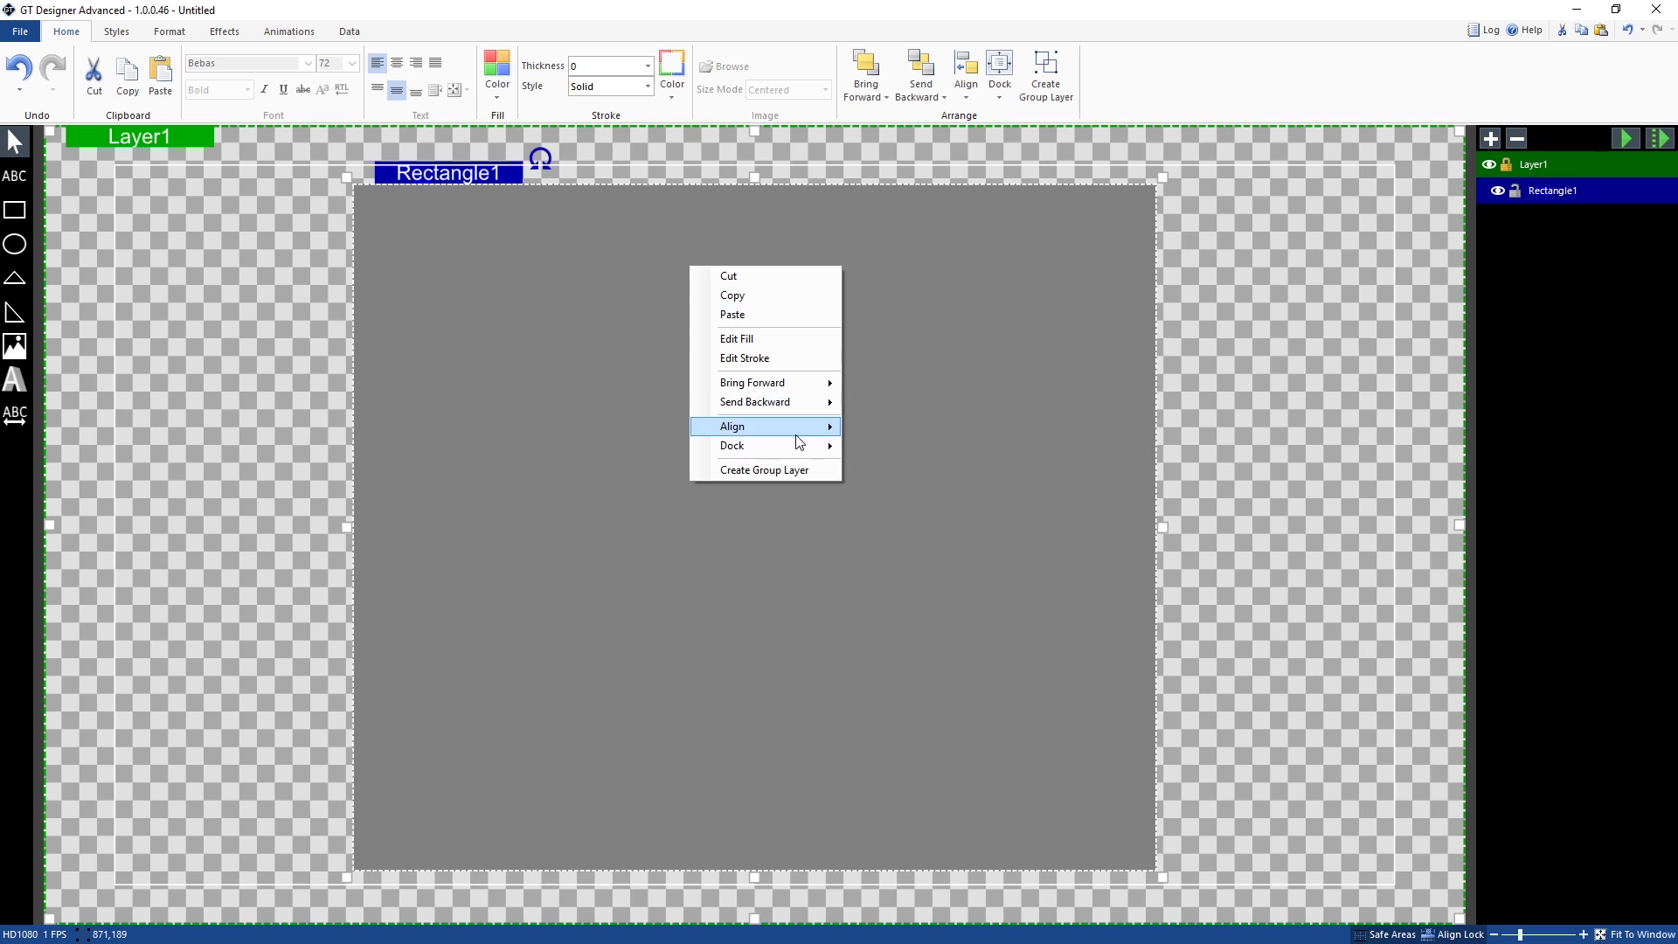
mouse_move(798, 428)
left_click(795, 338)
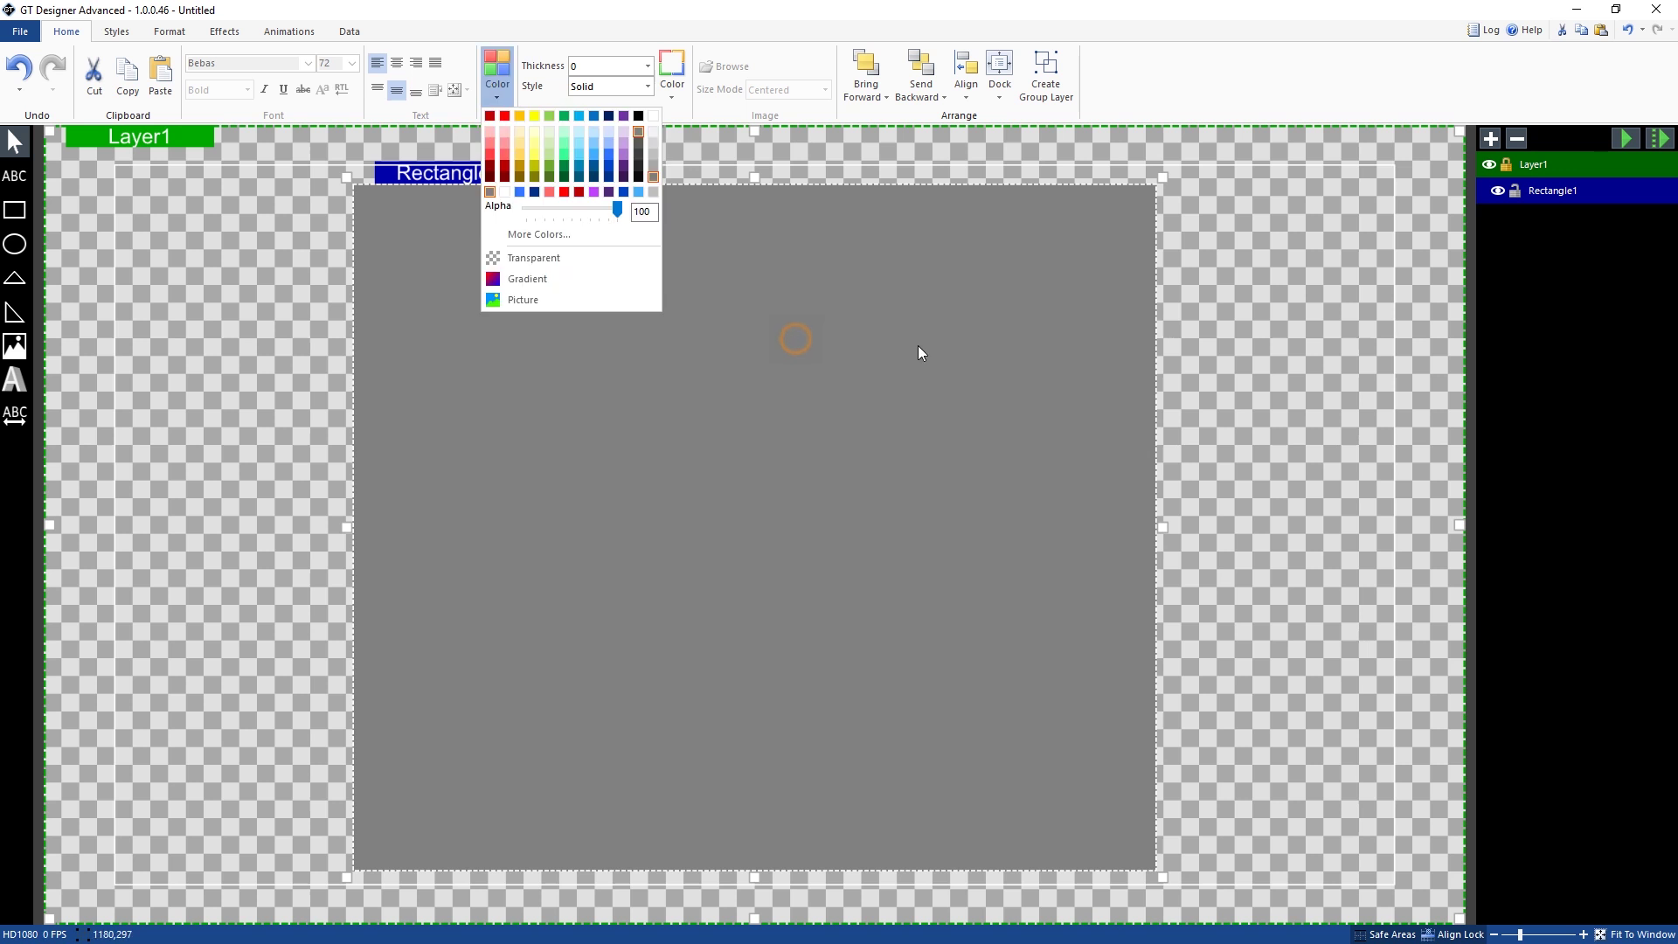
left_click(637, 159)
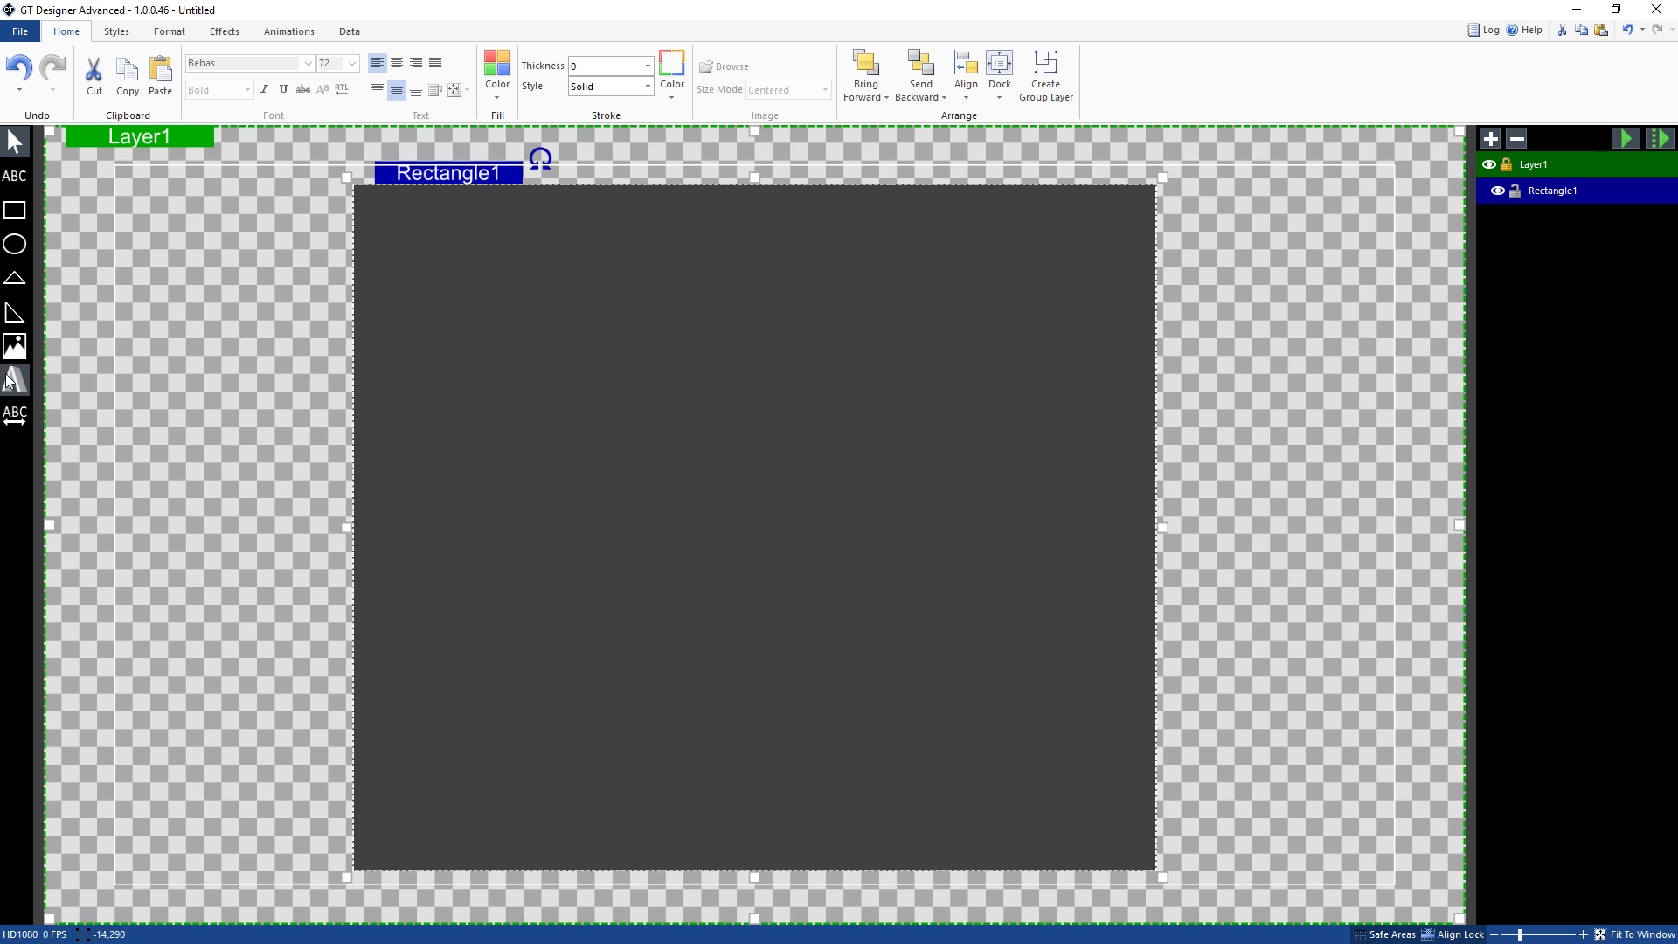
left_click(8, 414)
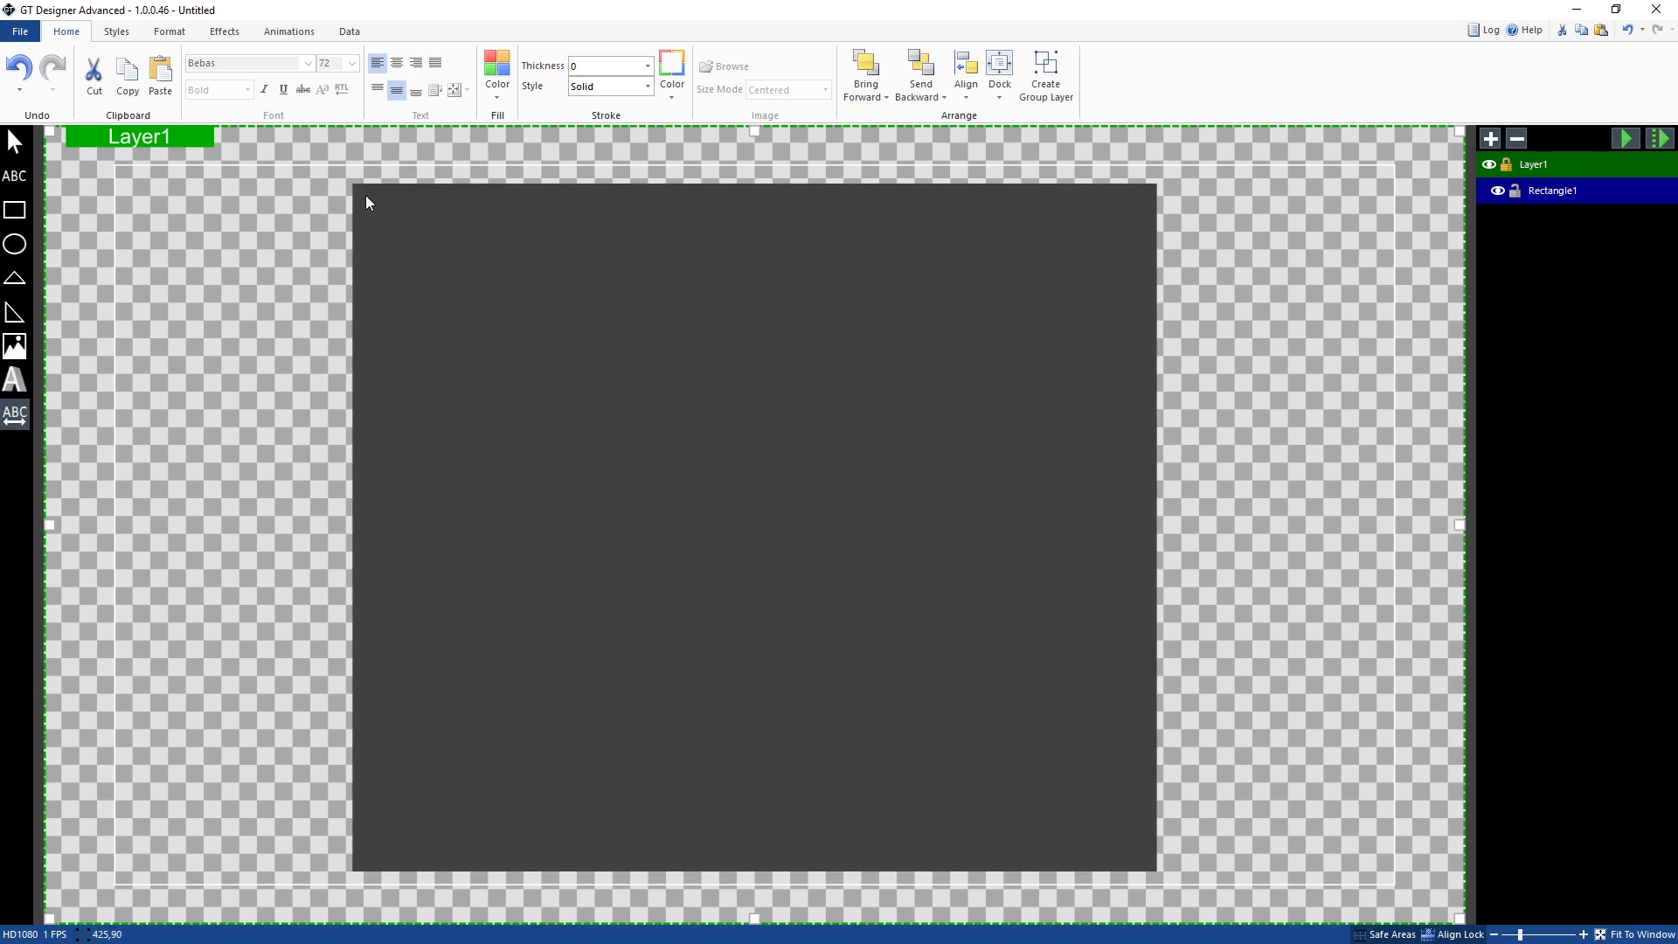
Draw Ticker1 over the grey rectangle and stretch all four edges to match it.
mouse_move(367, 196)
left_mouse_down()
mouse_move(540, 287)
mouse_move(1118, 842)
left_mouse_up()
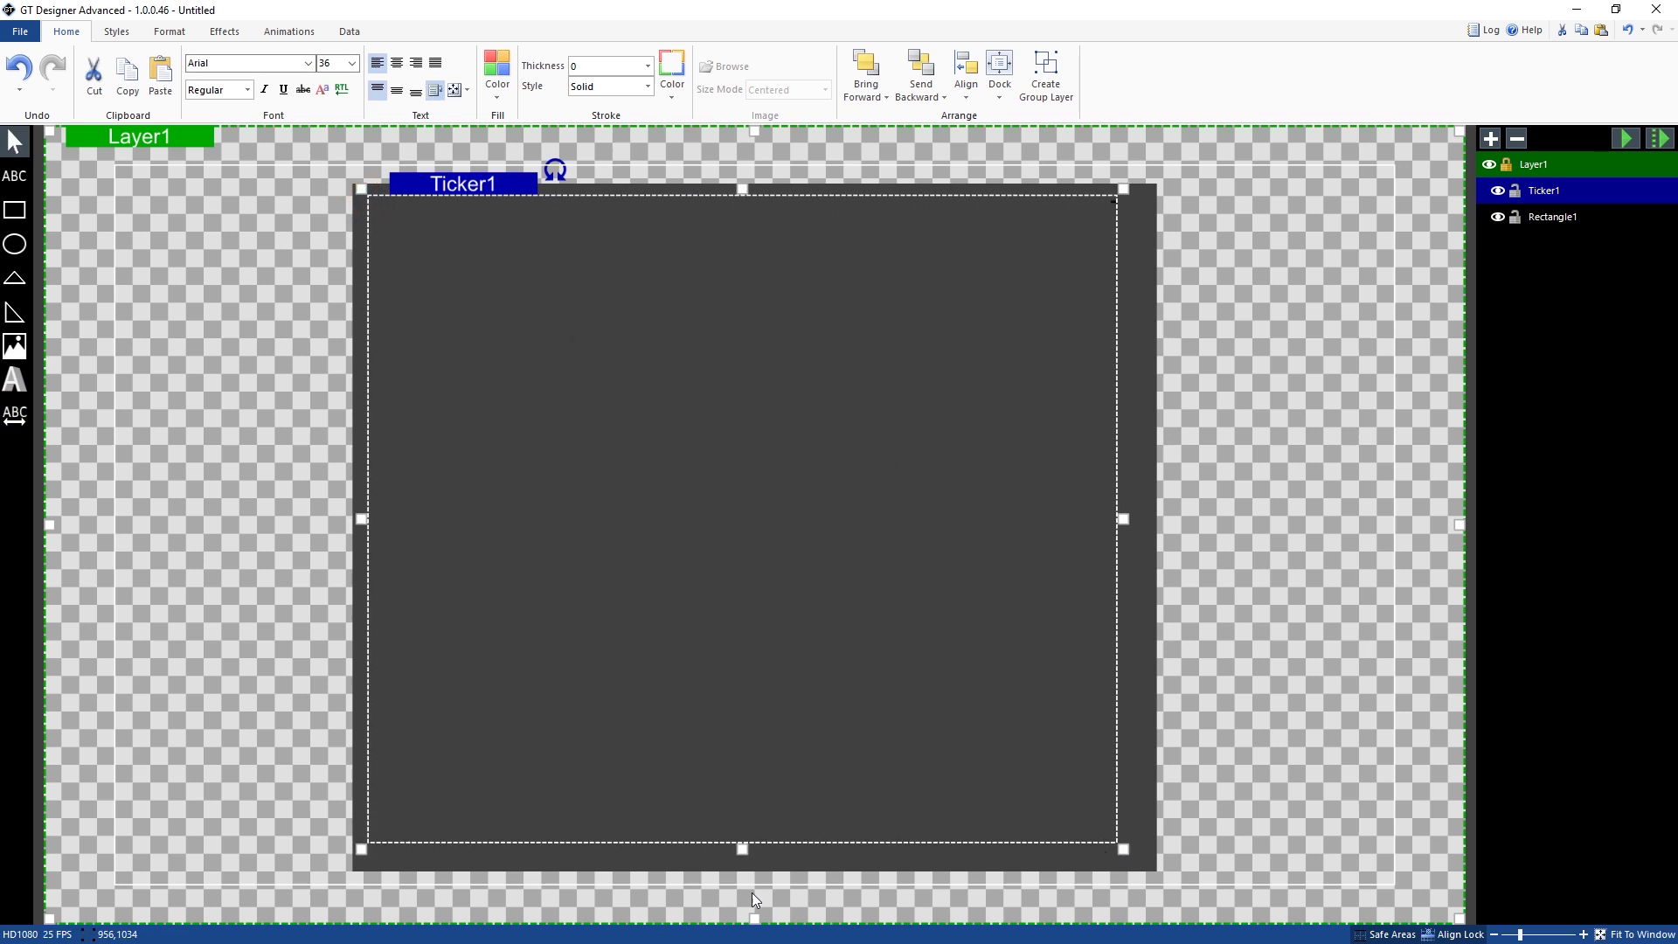
left_click_drag(743, 846, 752, 872)
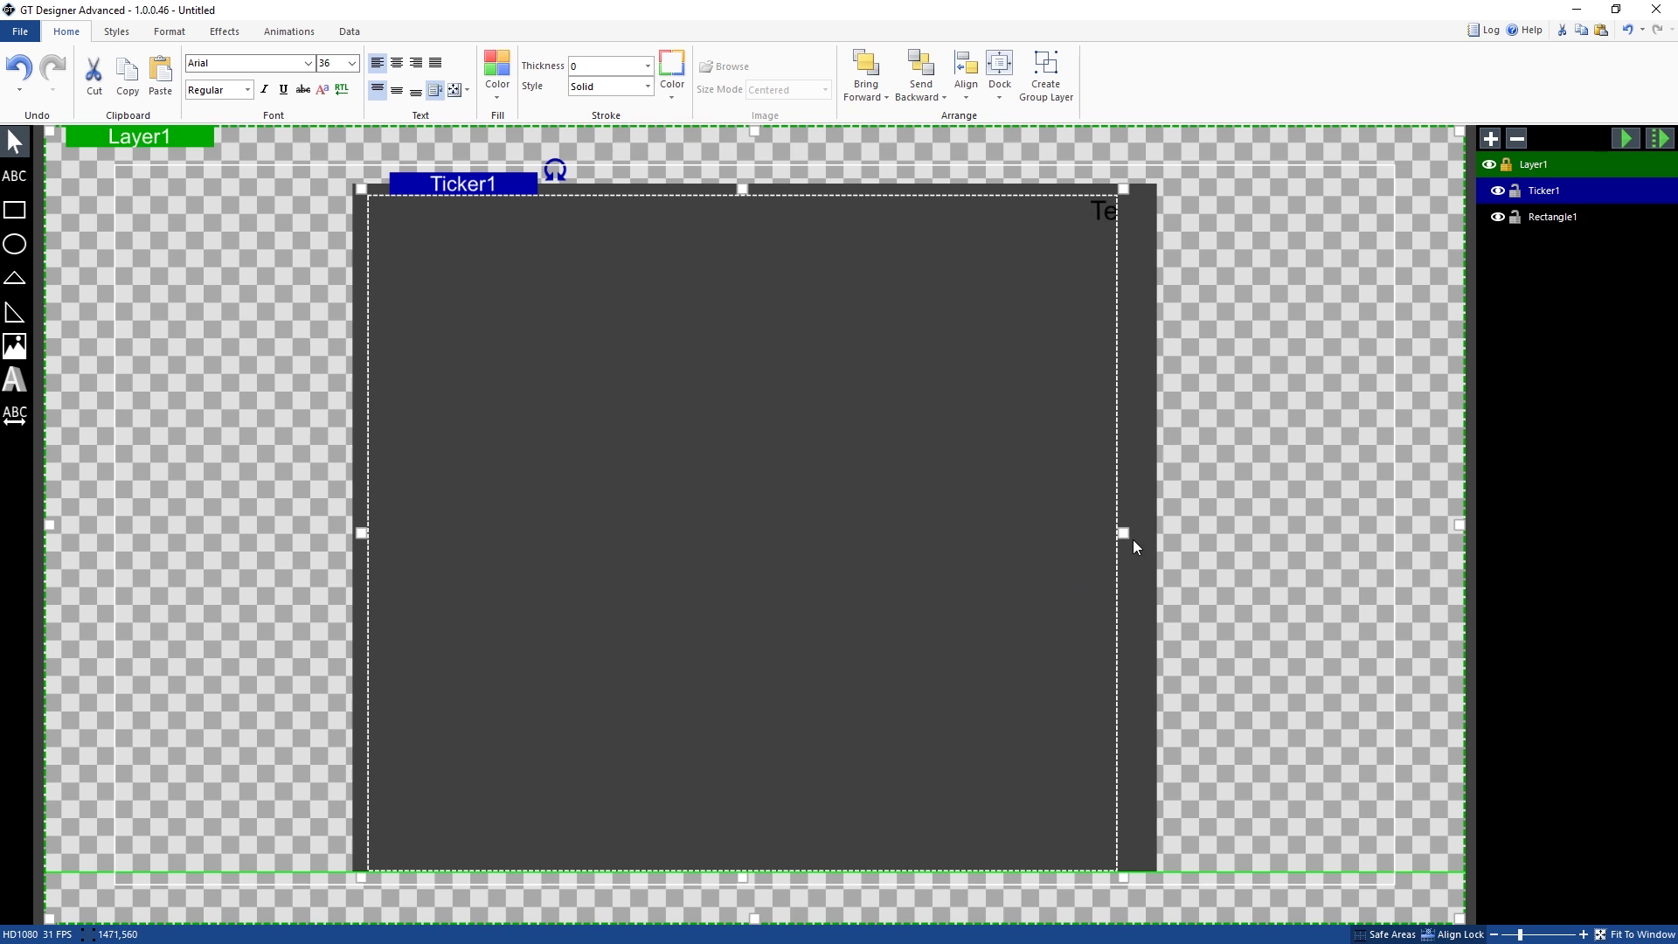
left_click_drag(1124, 533, 1167, 535)
left_click_drag(767, 195, 768, 182)
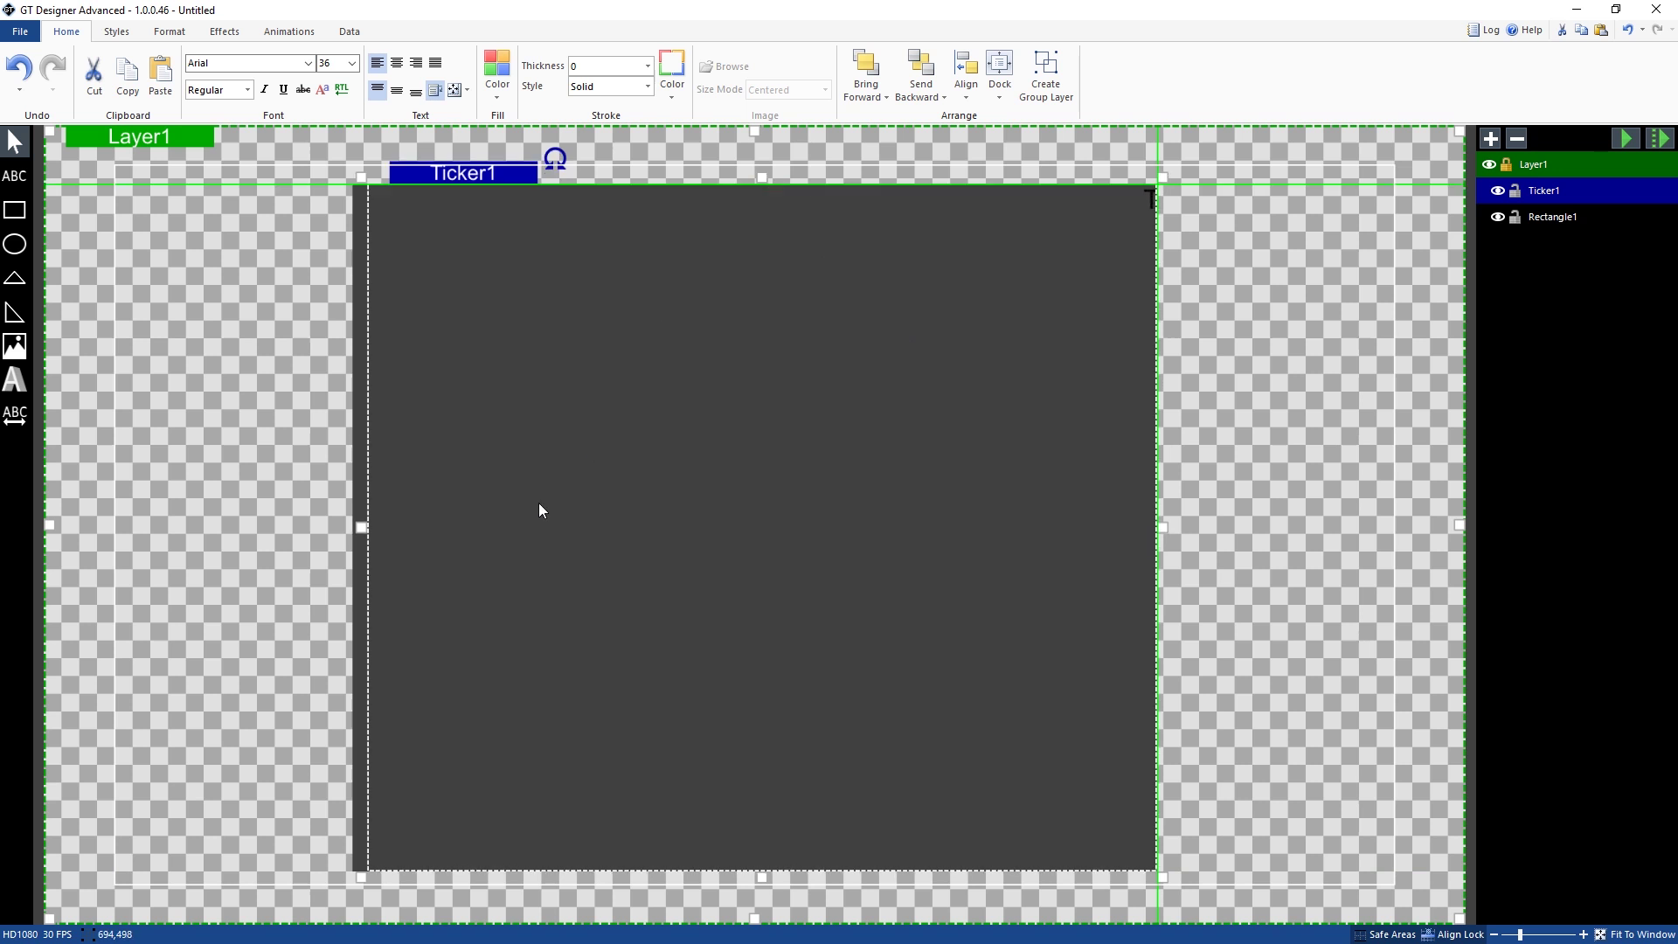
left_click_drag(359, 532, 346, 530)
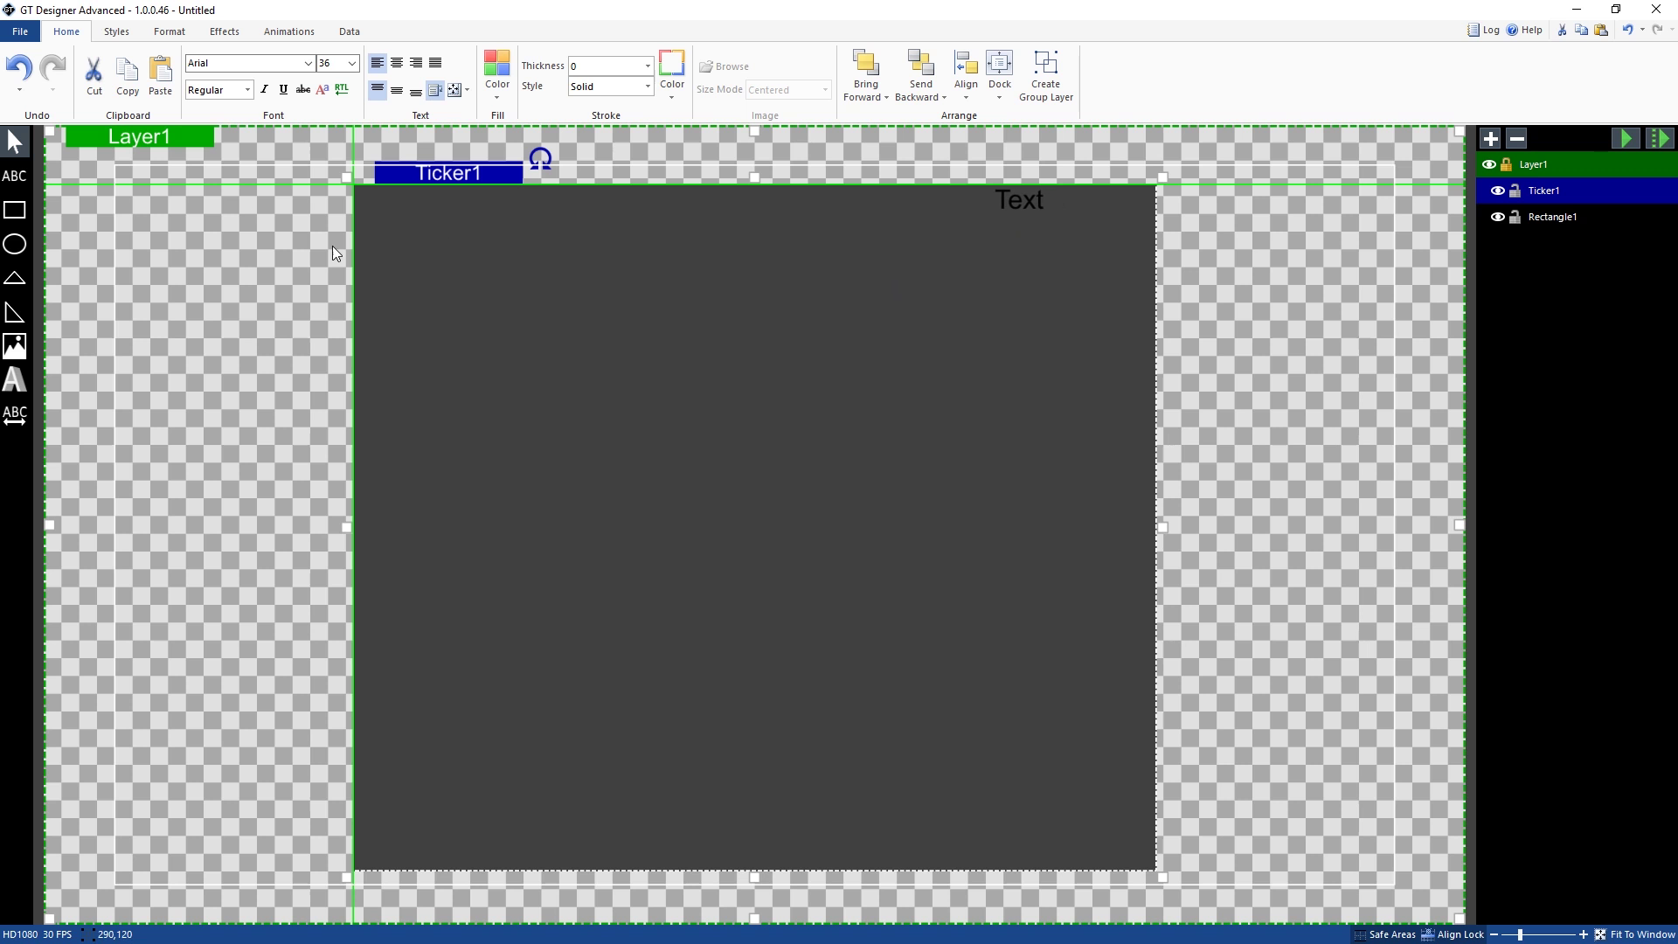
Style the ticker text as white, Bold Bebas Neue at size 84 and adjust its alignment.
left_click(307, 63)
left_click(260, 323)
left_click(351, 63)
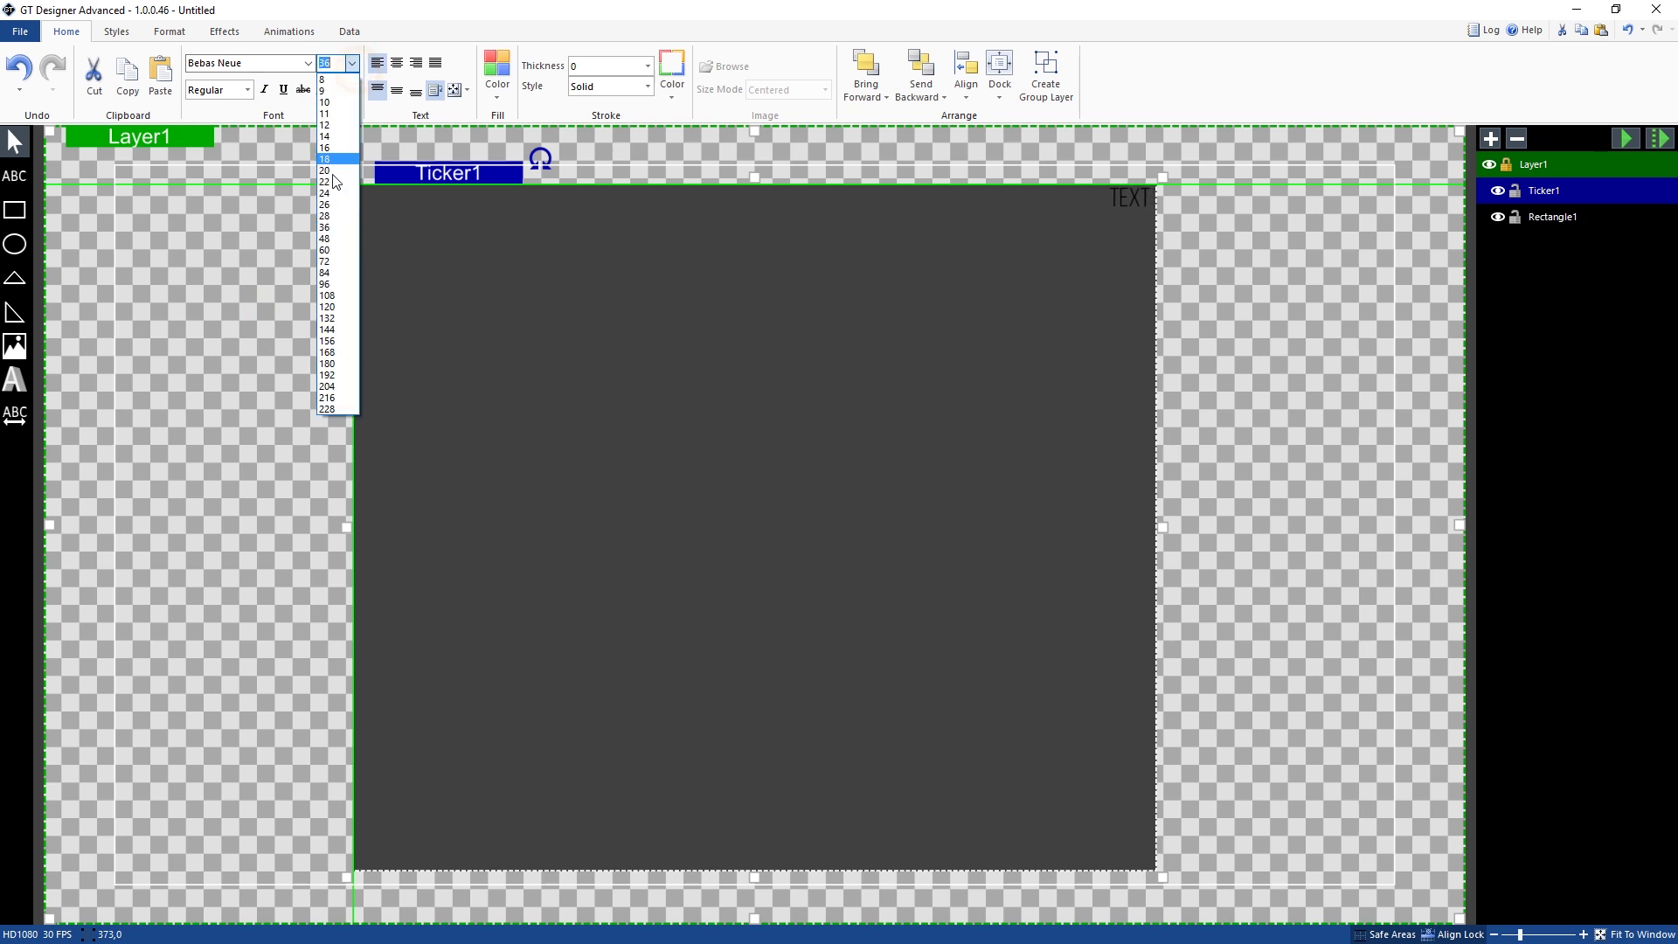
left_click(333, 275)
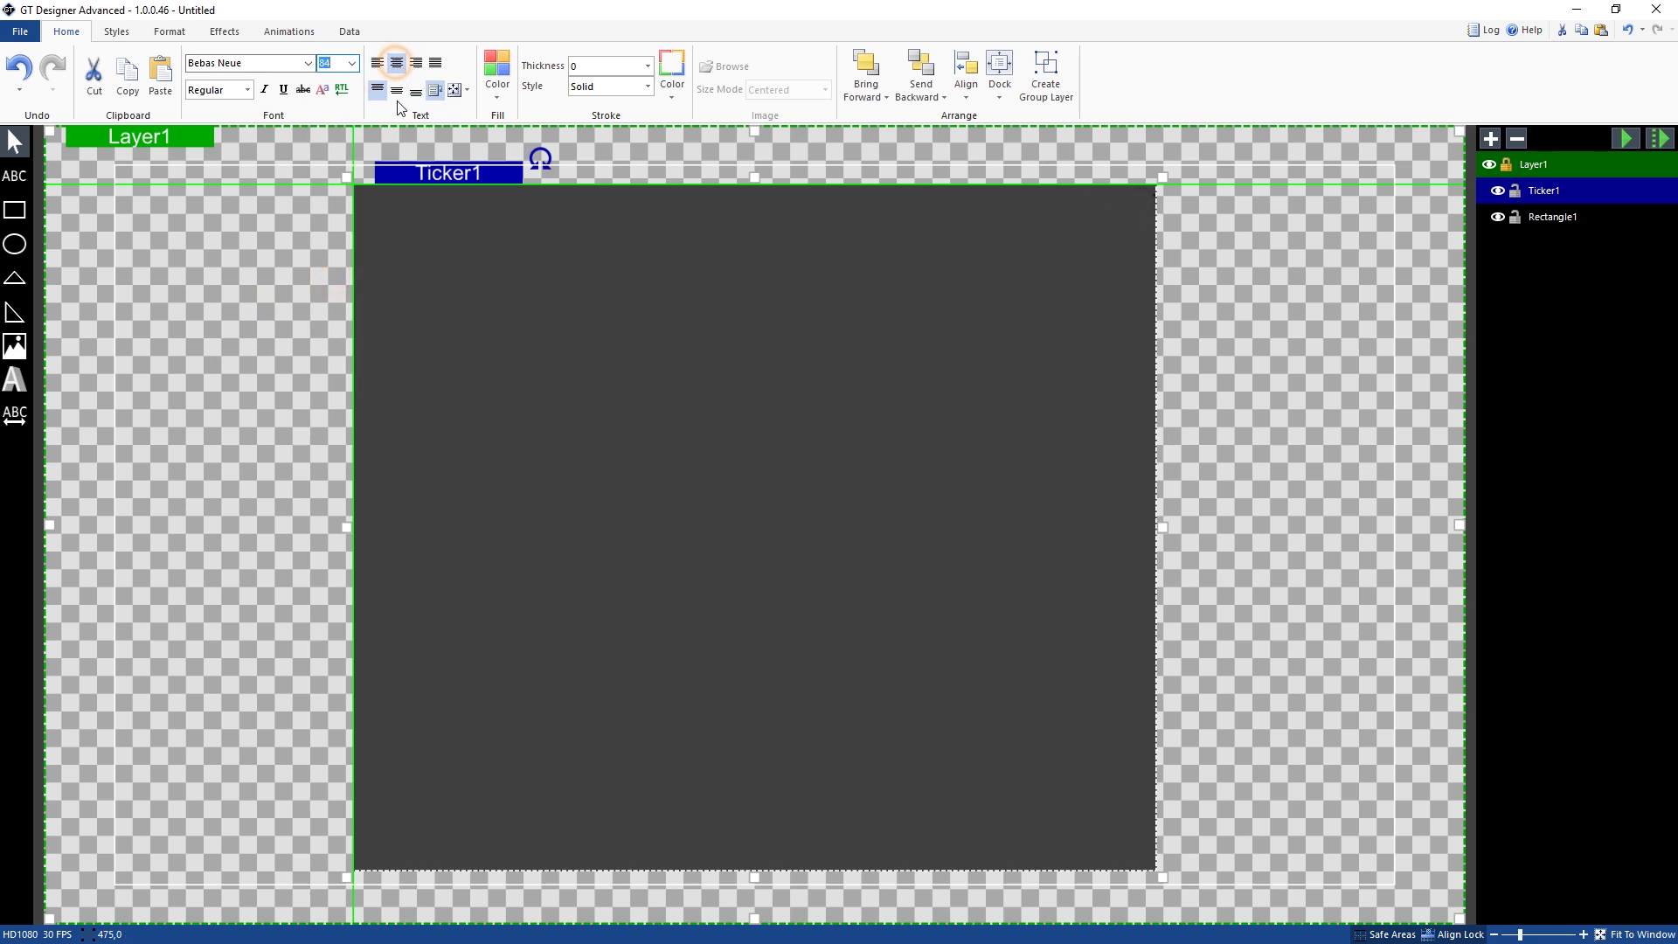
left_click(513, 85)
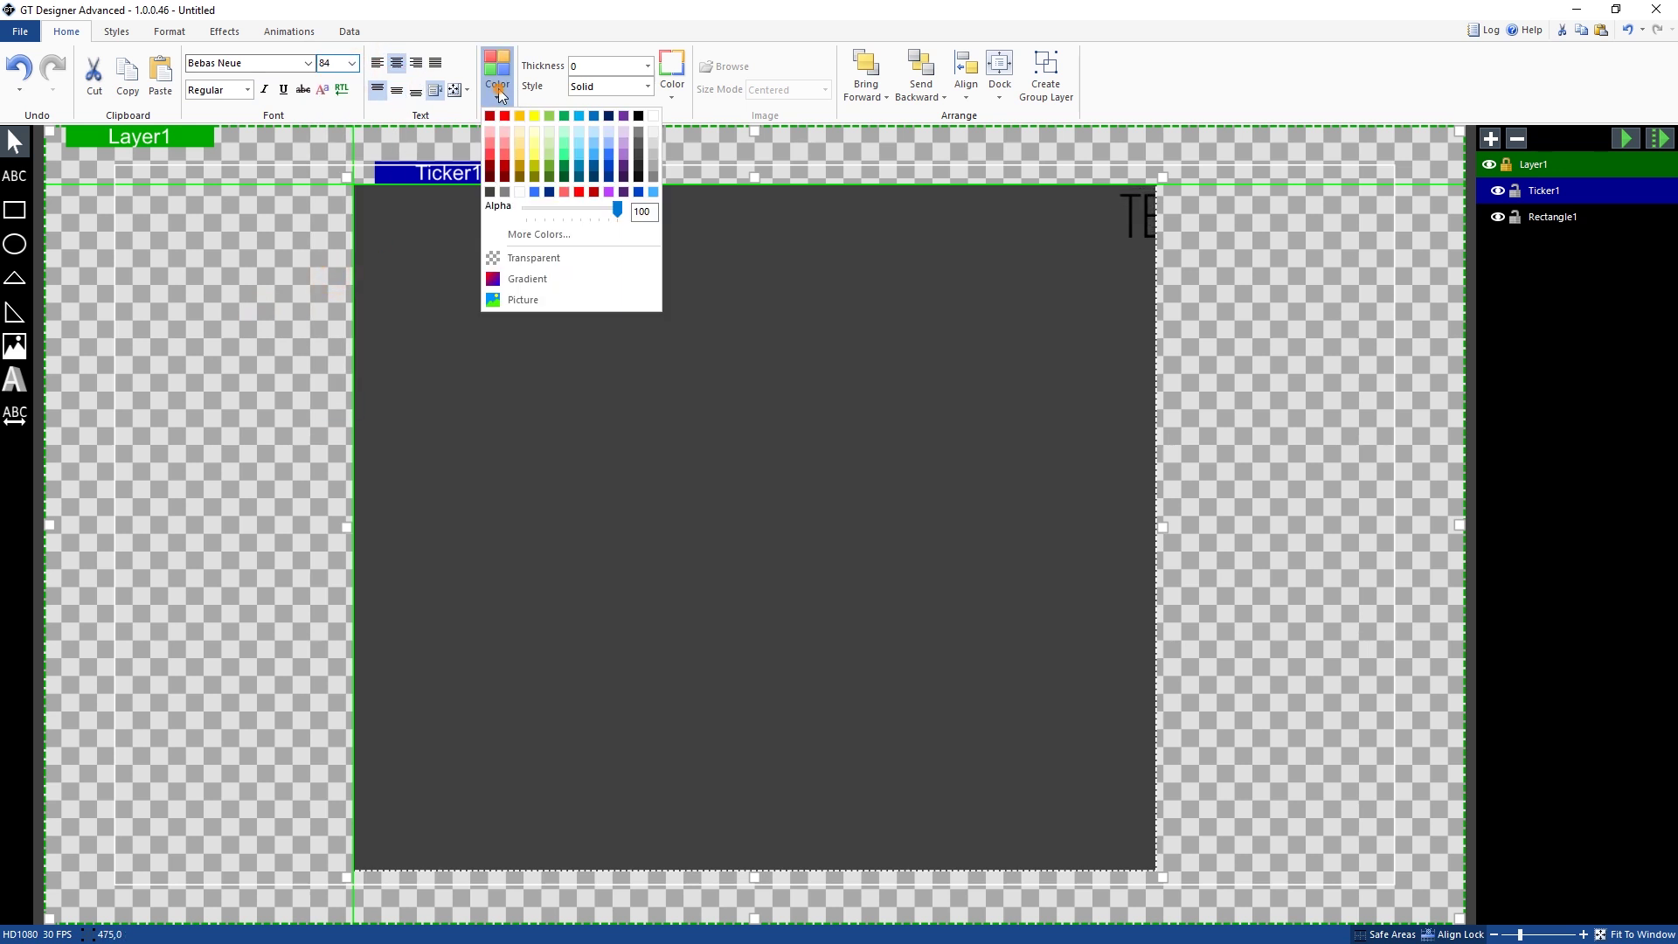
left_click(655, 119)
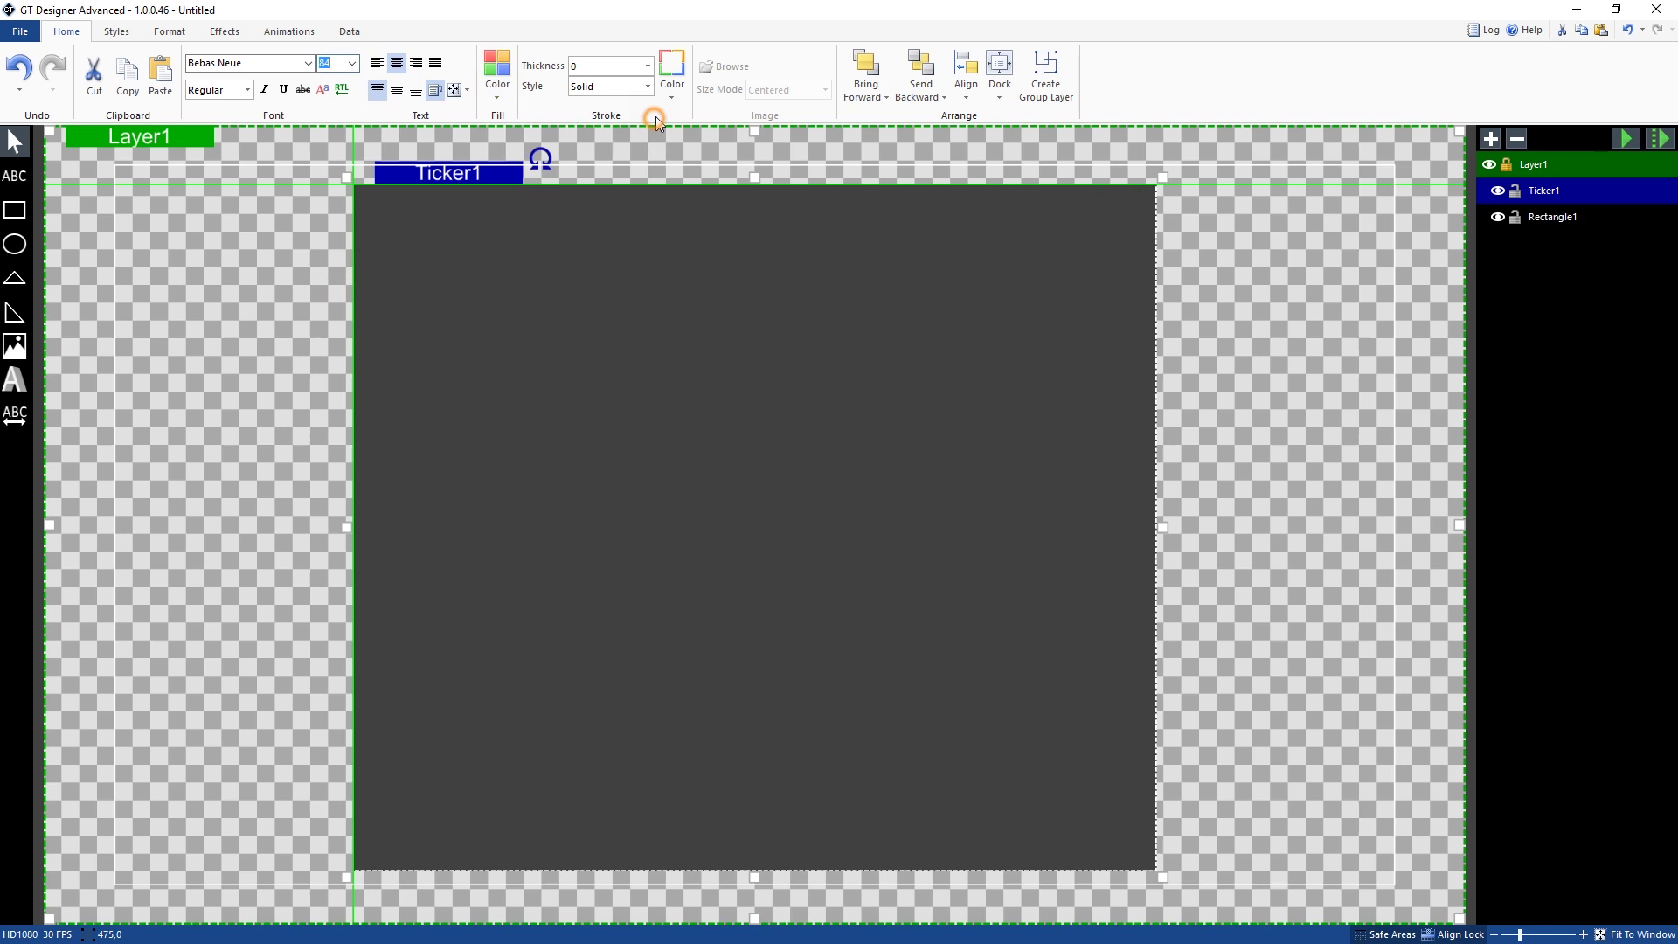
left_click(246, 90)
left_click(221, 131)
left_click(434, 90)
left_click(170, 32)
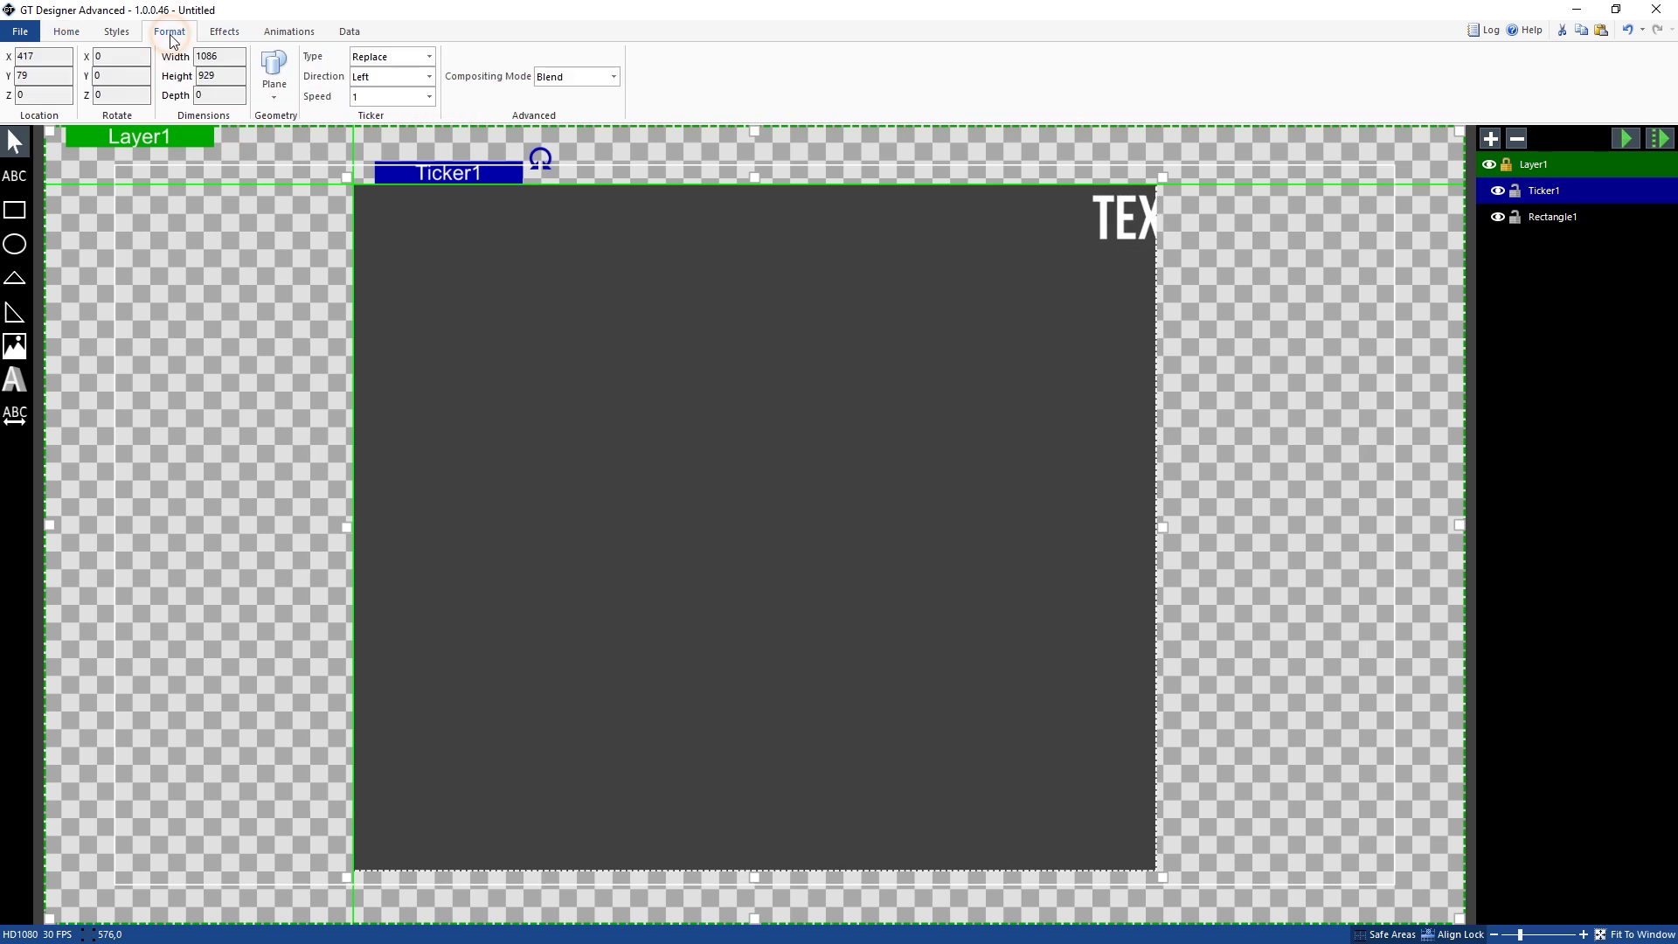
Set the ticker direction to Top so the text scrolls vertically.
left_click(432, 77)
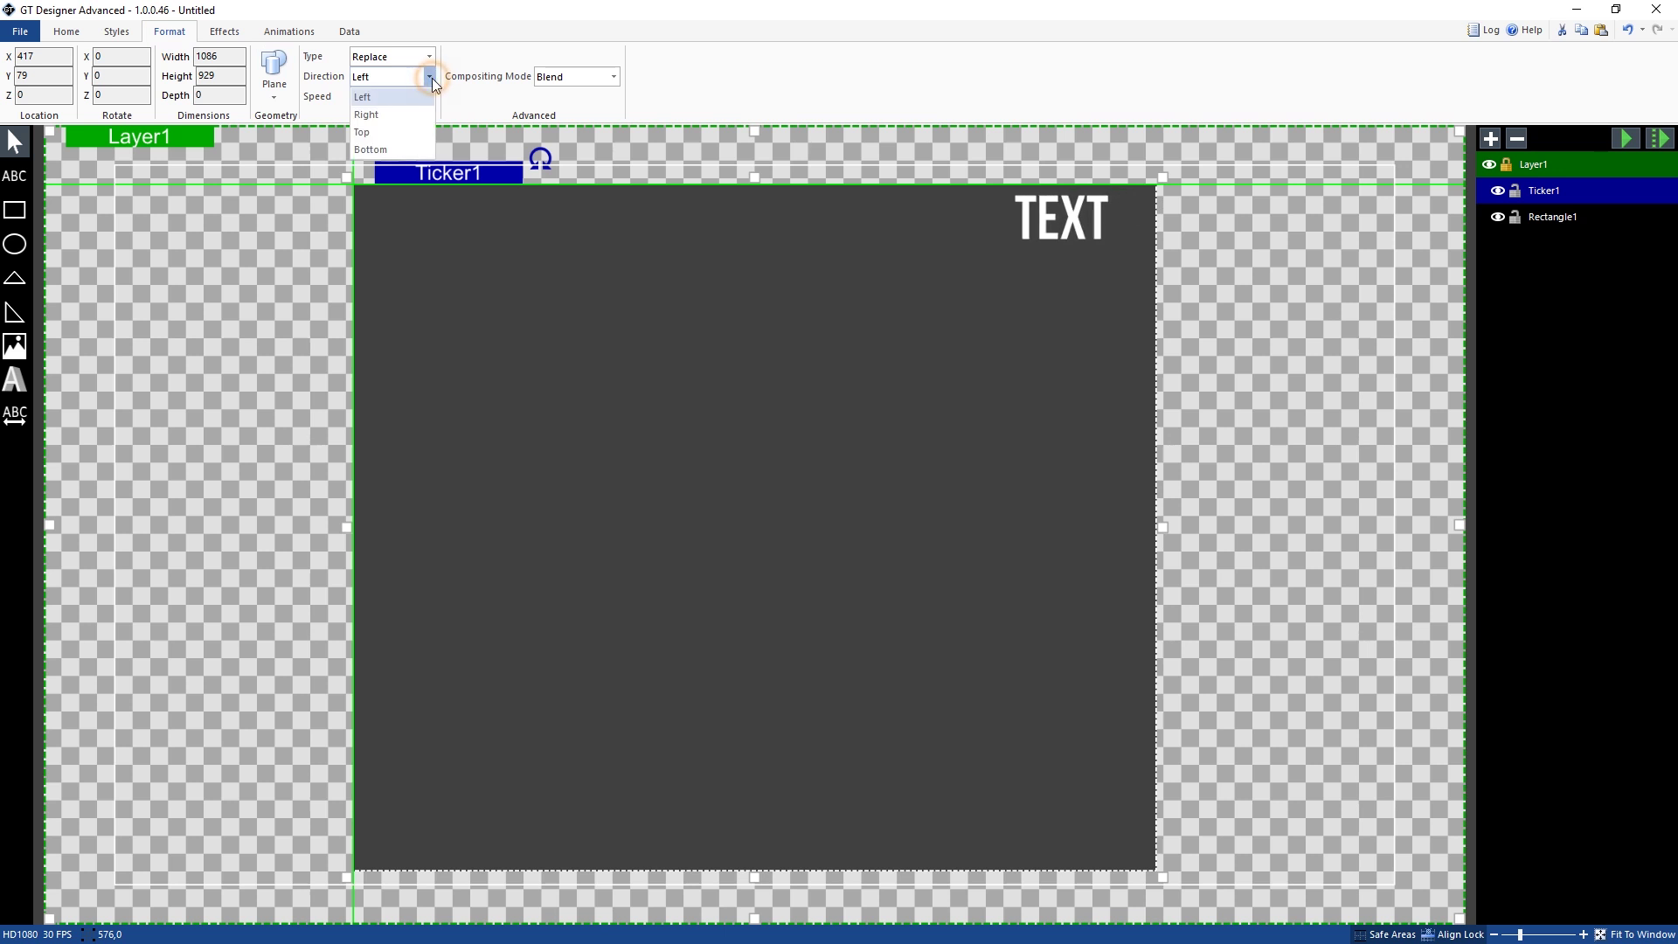
left_click(390, 131)
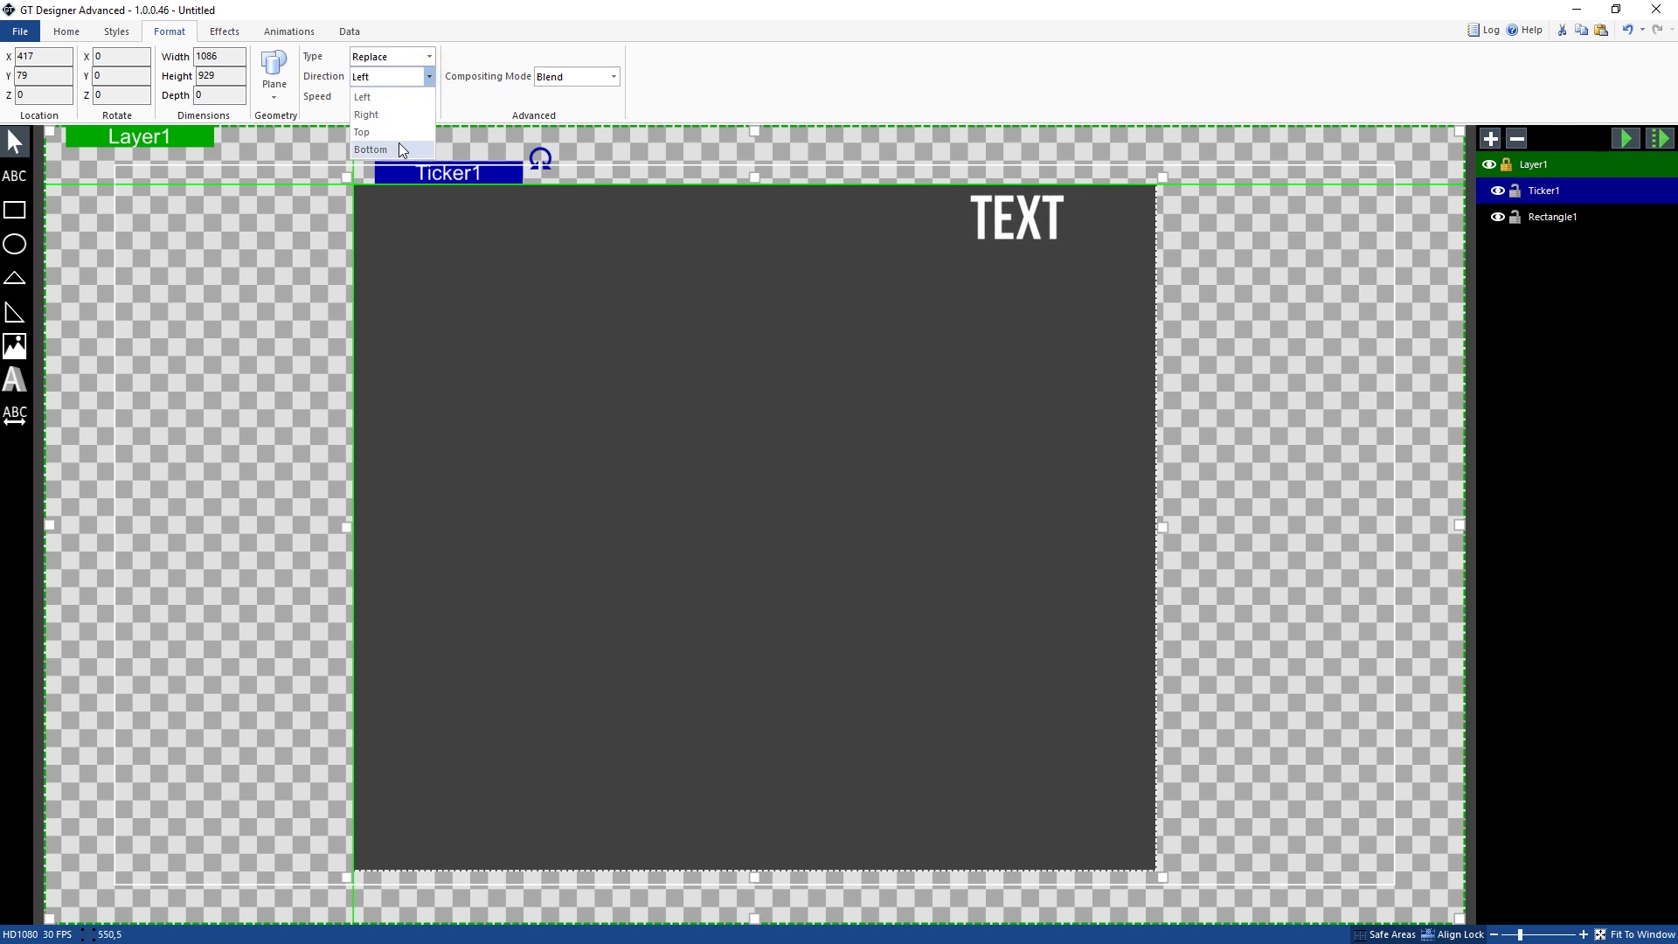